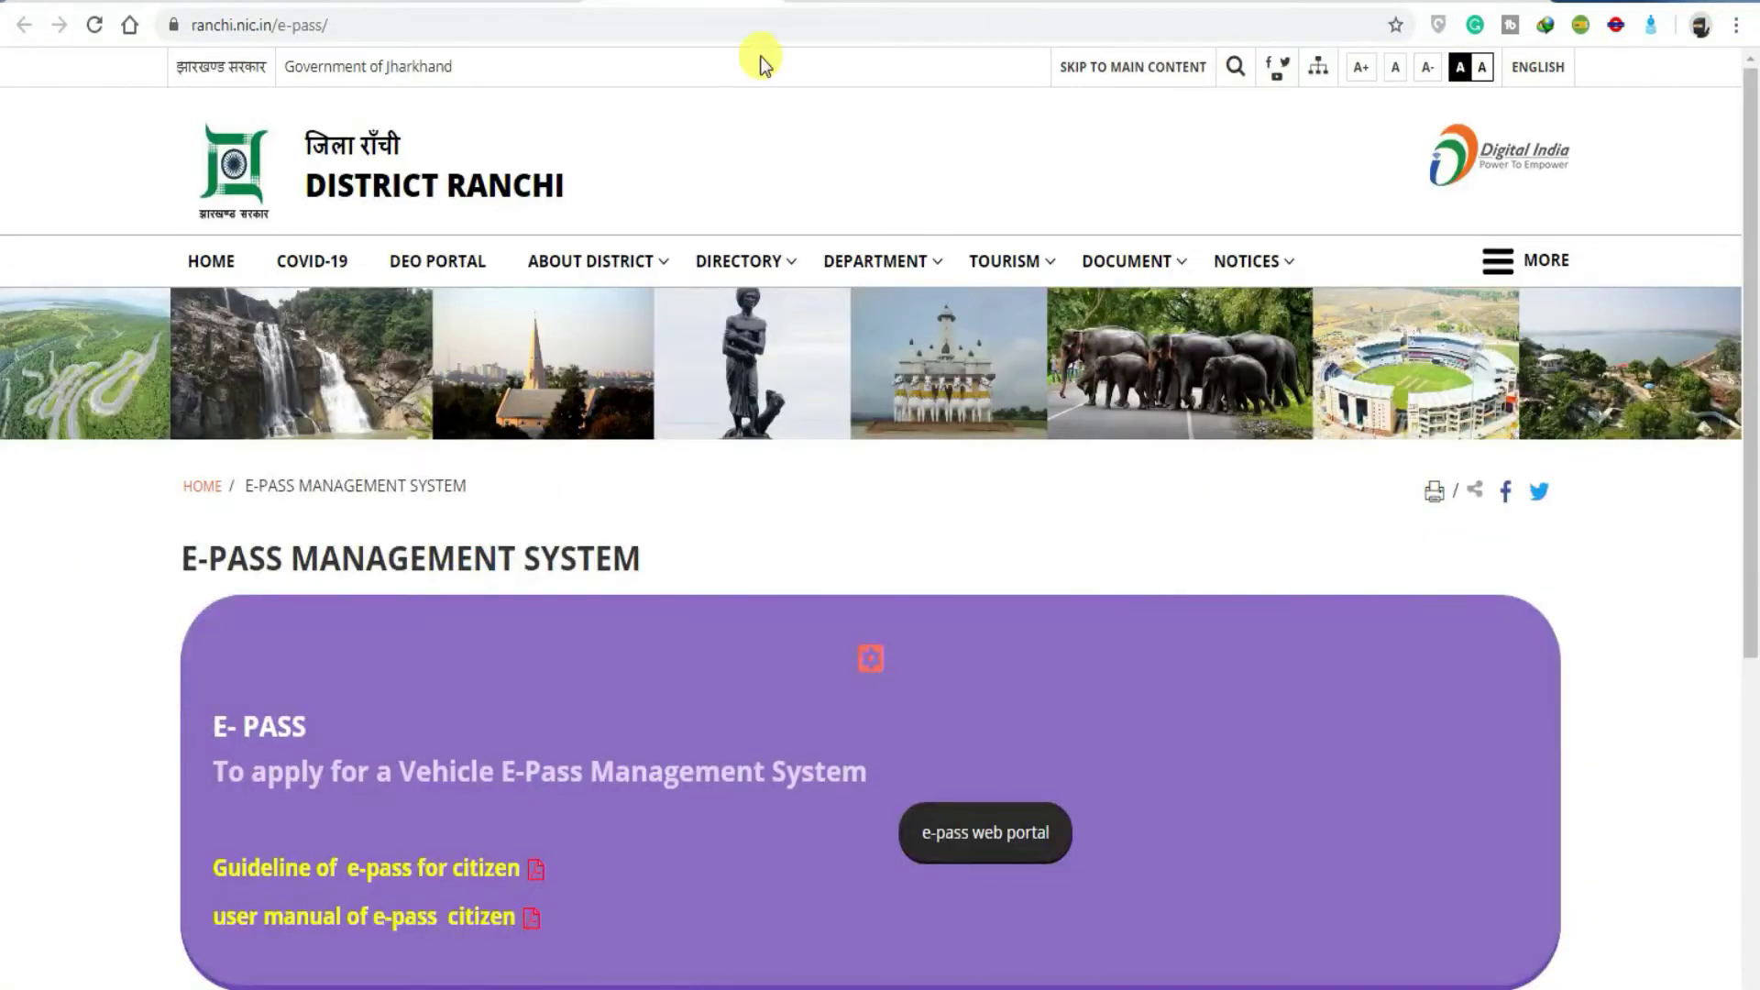
Step: Open the 'user manual of e-pass citizen' PDF from the purple E-PASS box on the District Ranchi site
mouse_move(845, 378)
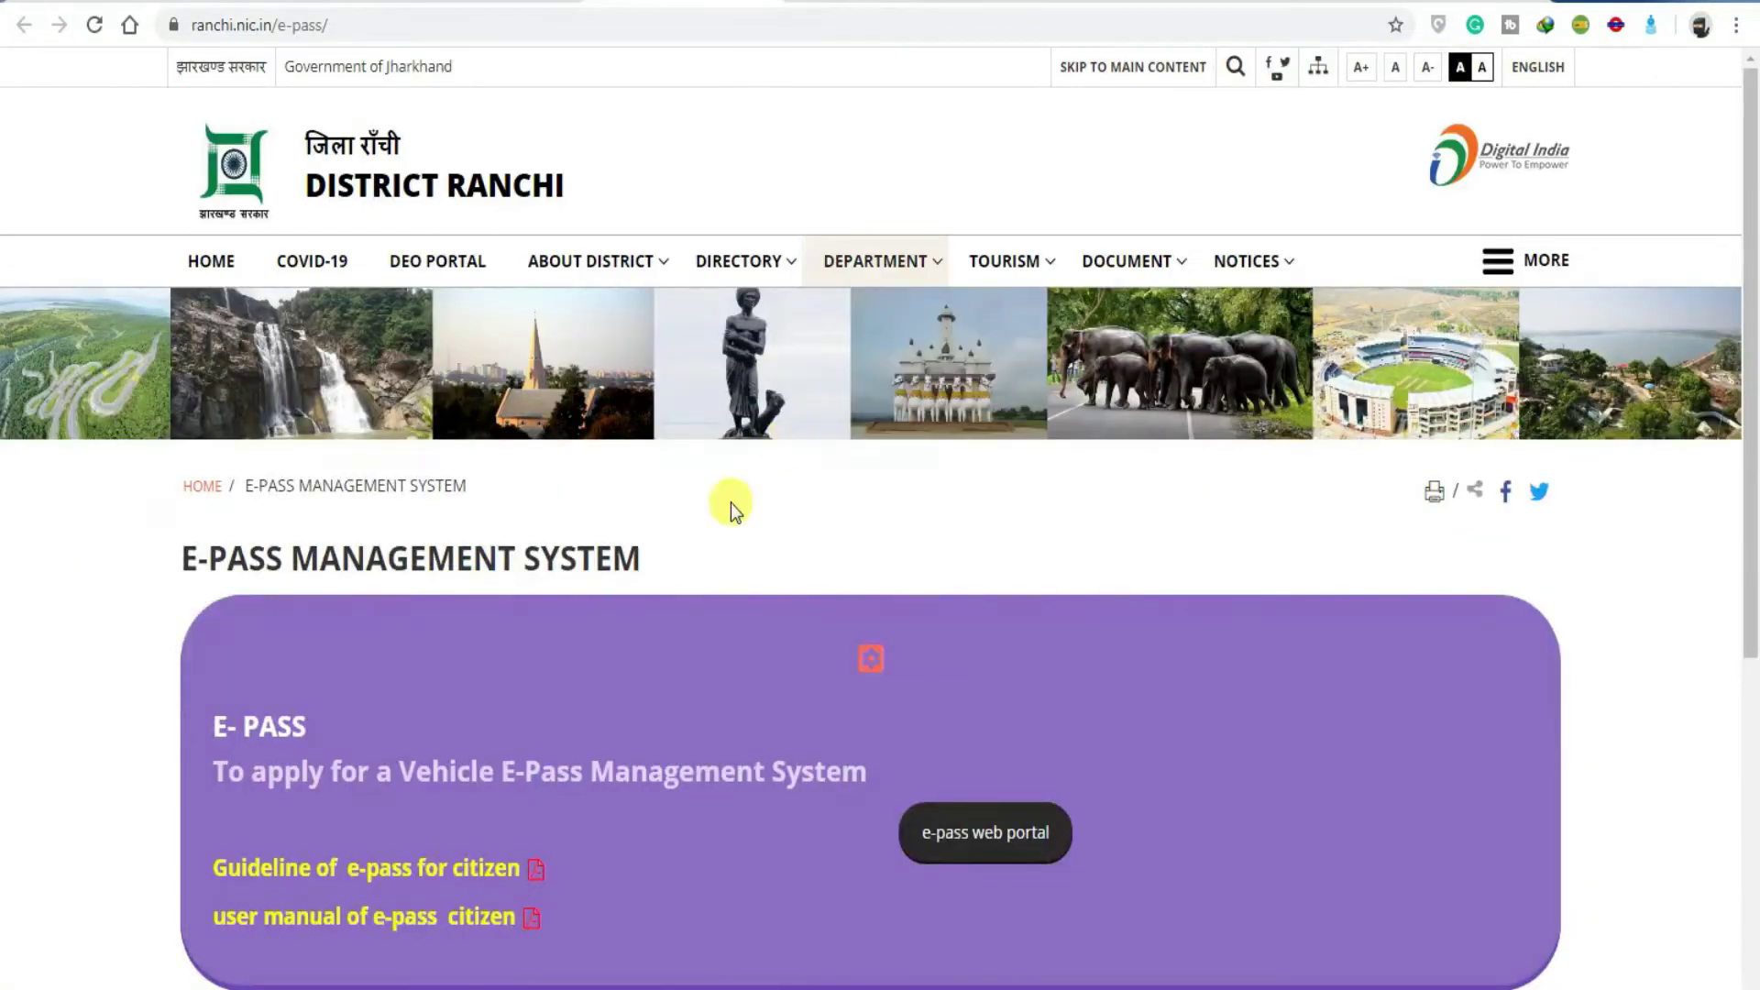
scroll(724, 521, down, 4)
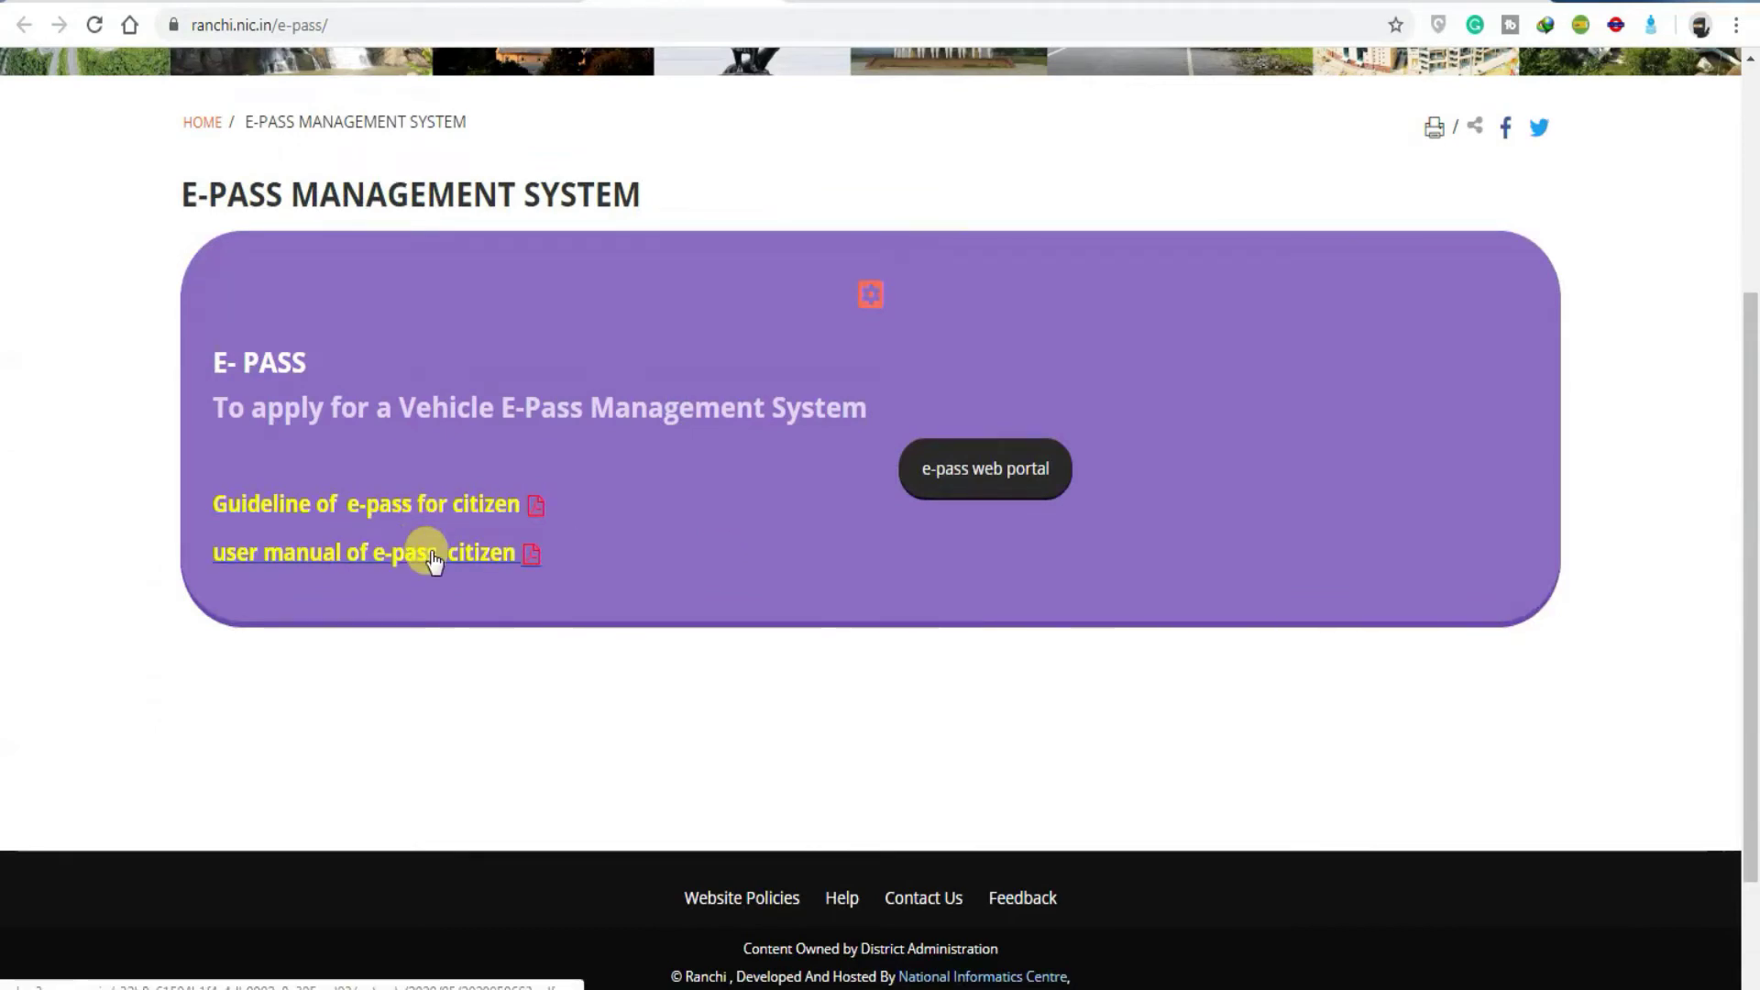
click(434, 556)
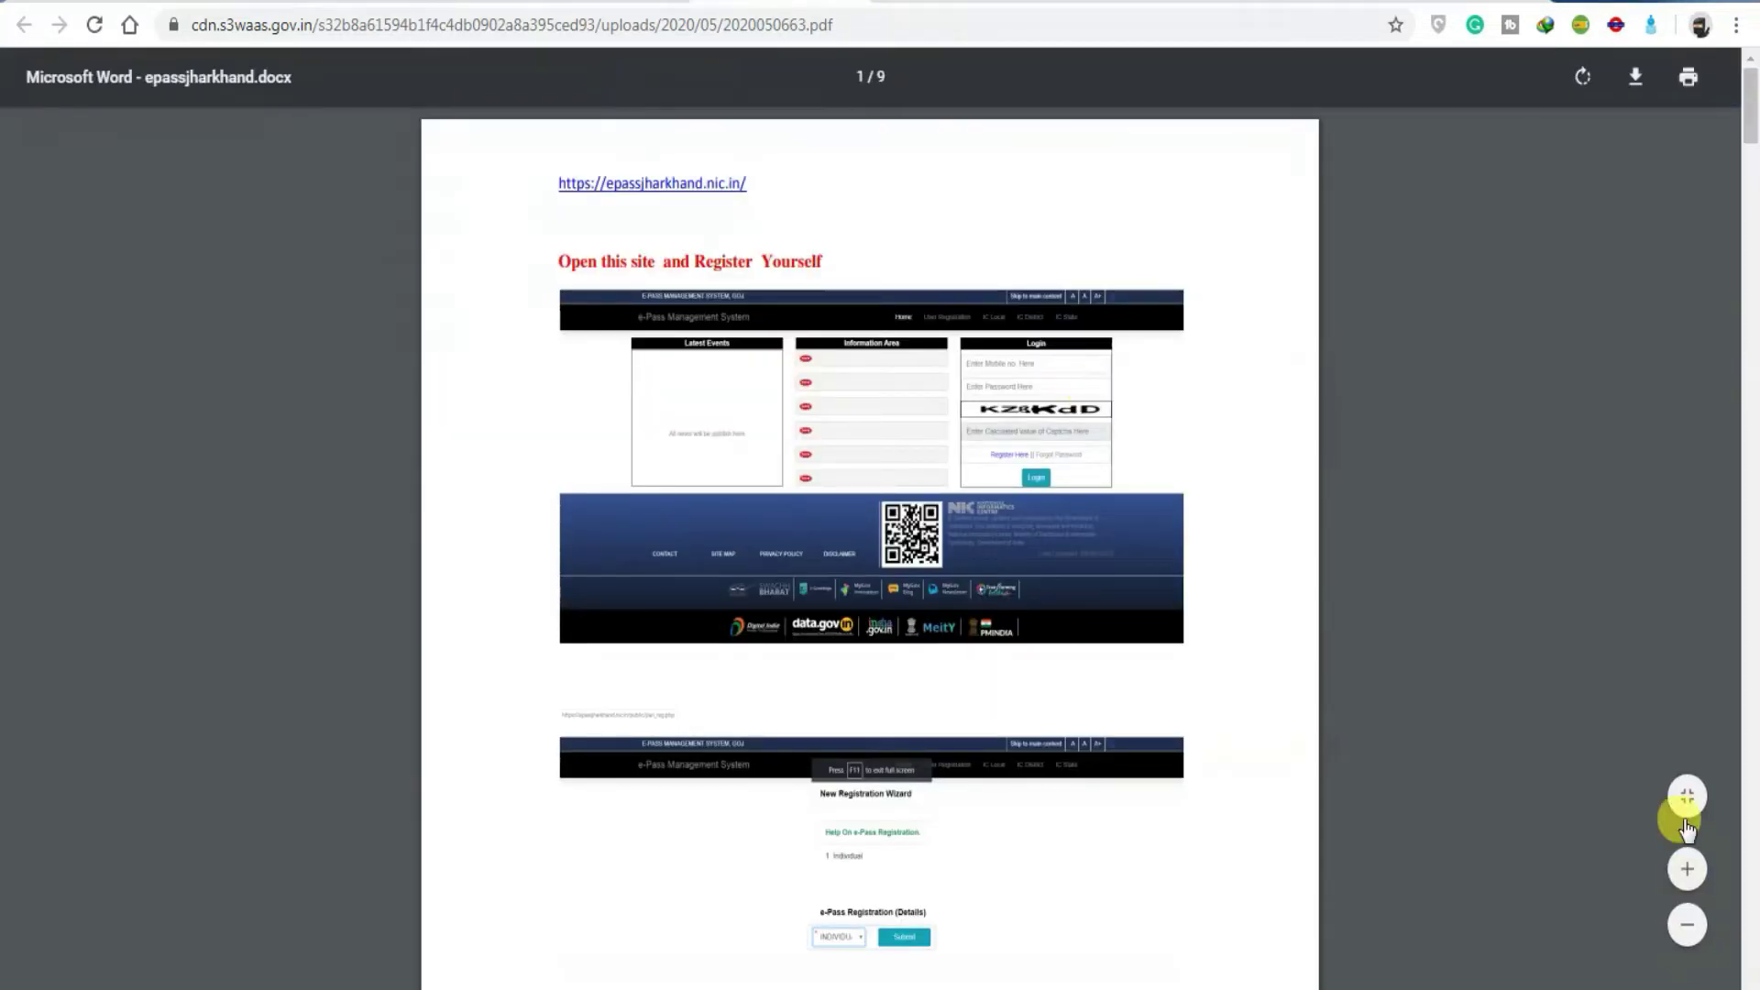
Step: Fit the manual page to the viewer and return to the e-Pass login page
click(1687, 798)
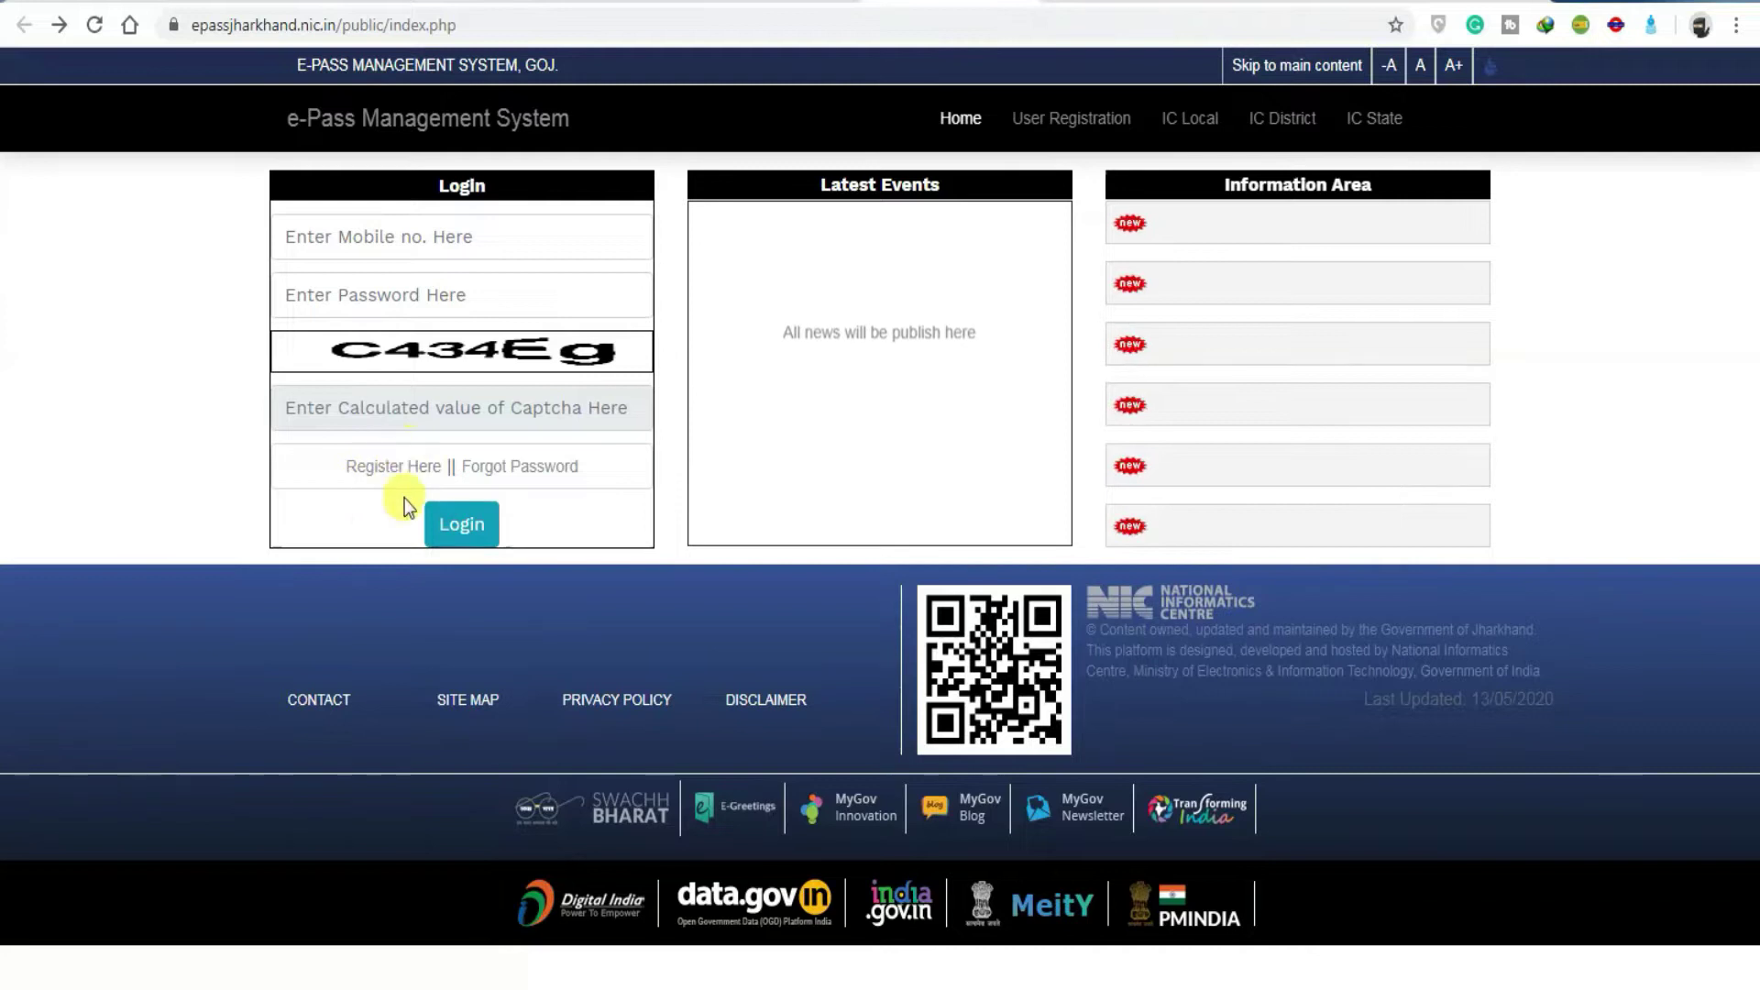
Step: Start a new registration via 'Register Here' and submit the applicant's pasted mobile number
click(399, 468)
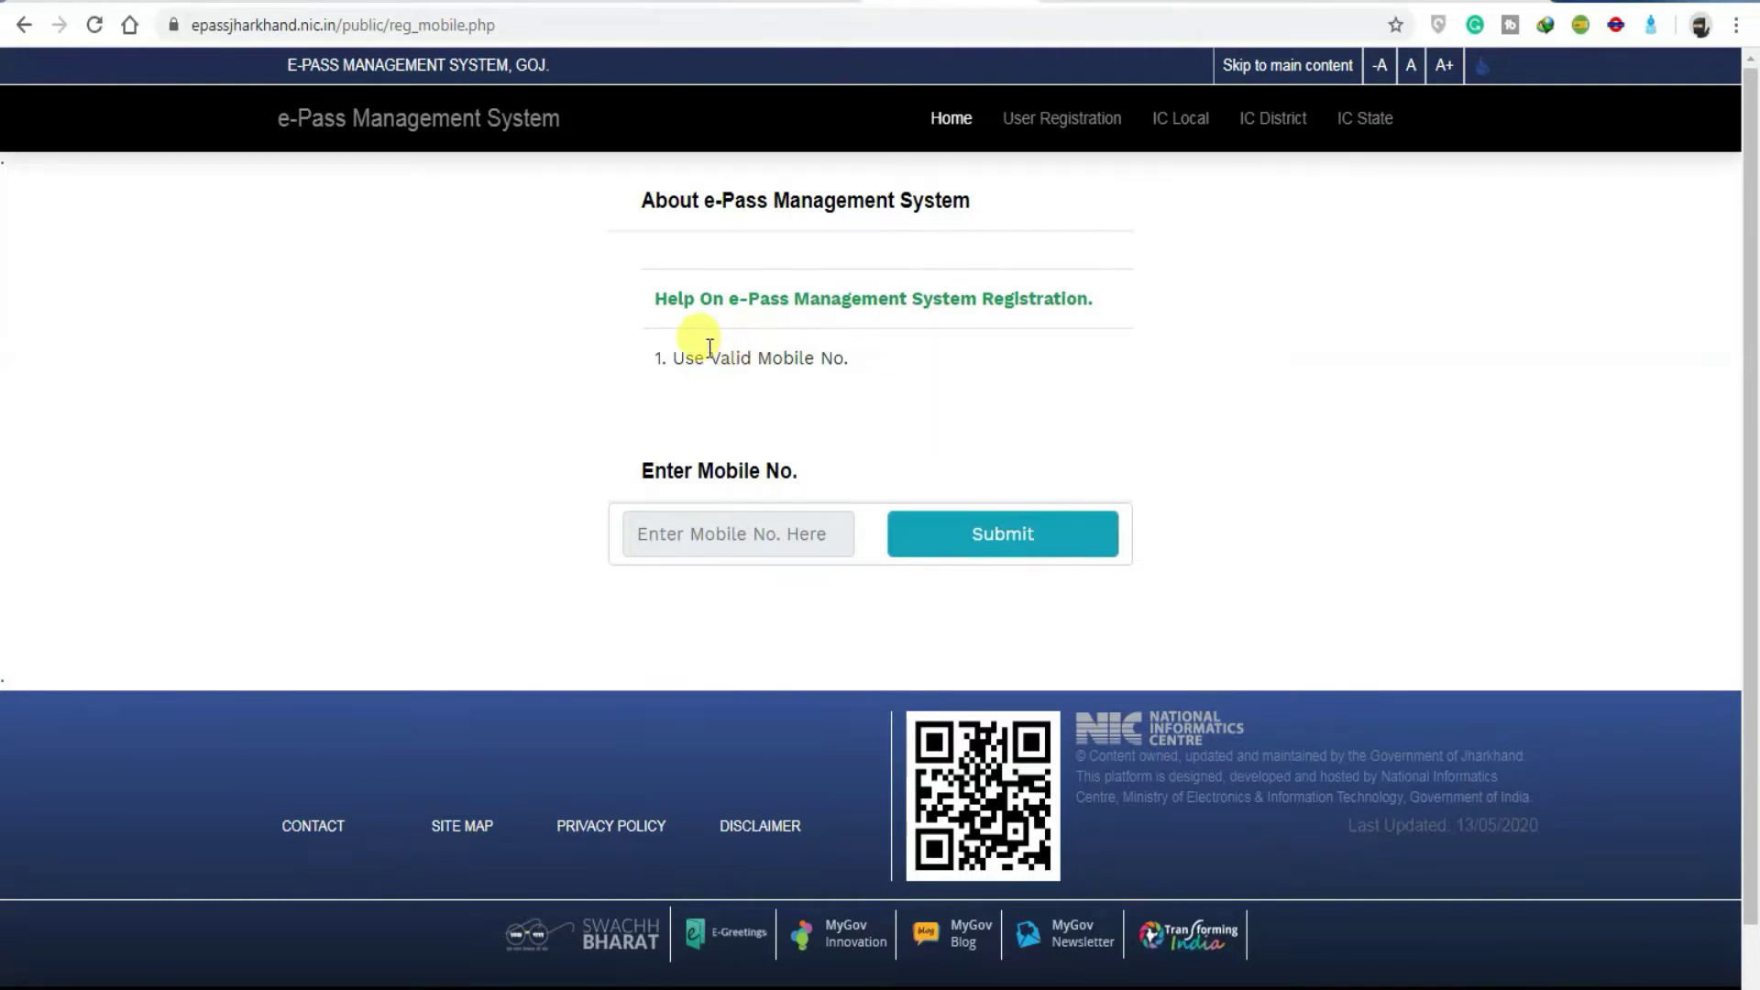
click(758, 539)
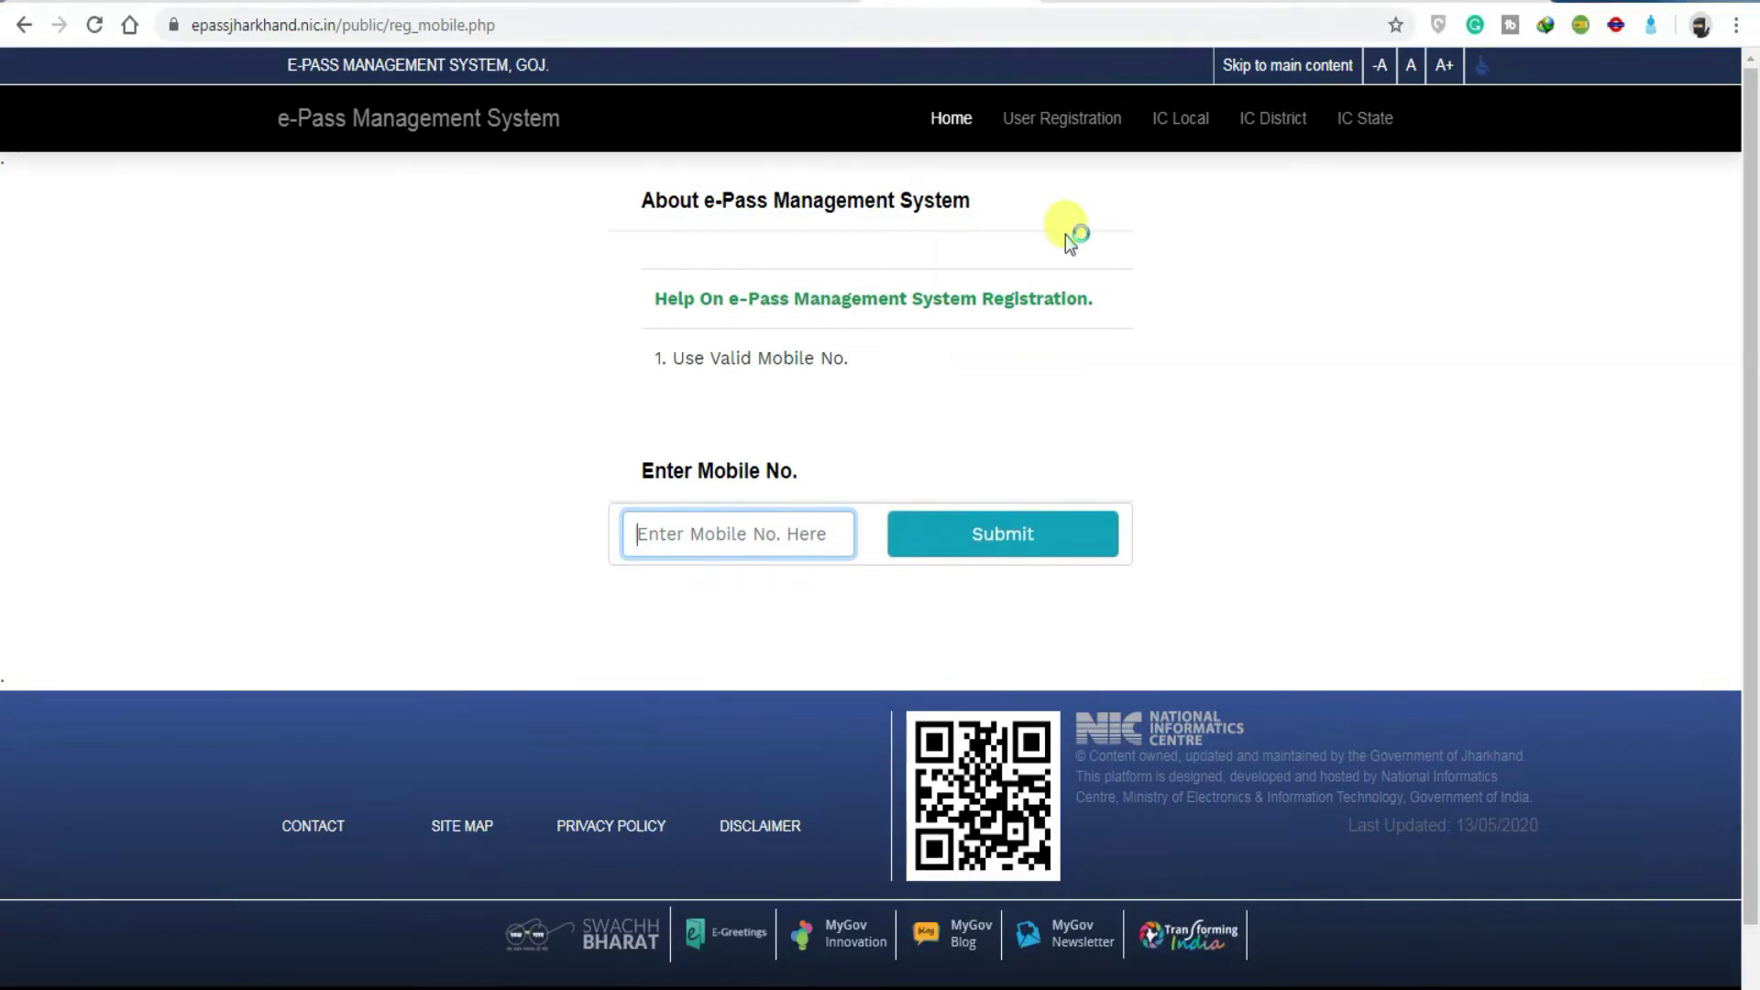
key(ctrl+v)
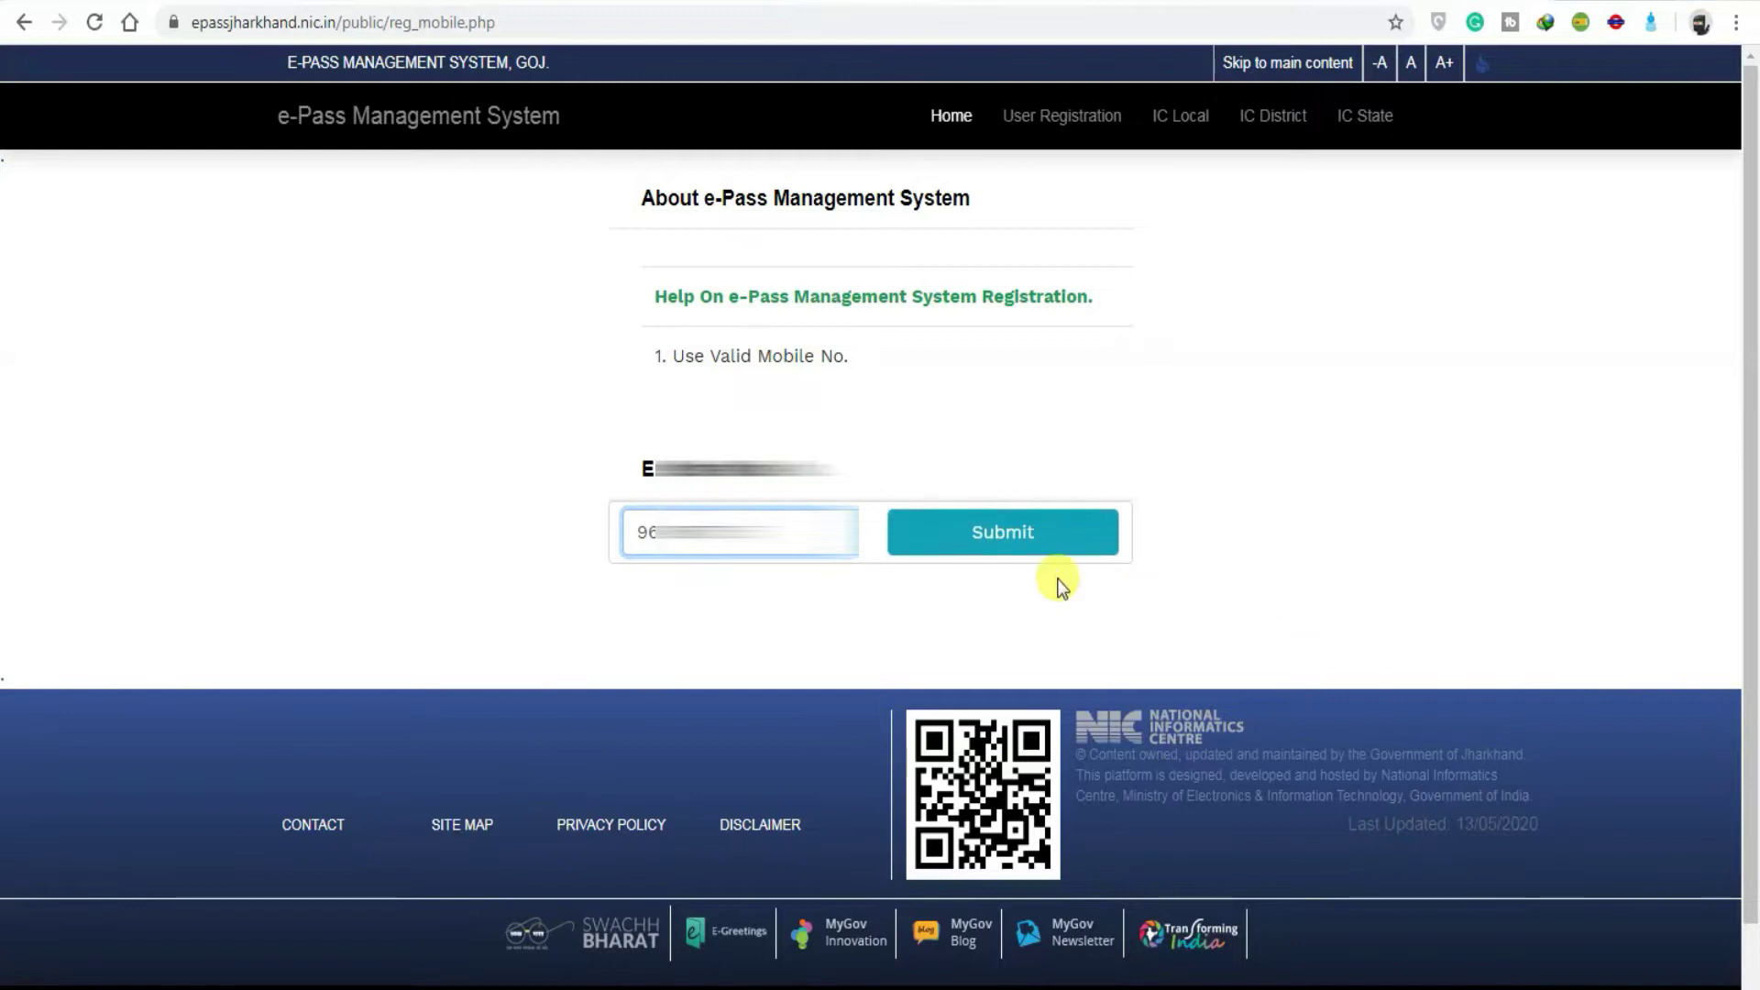
click(993, 549)
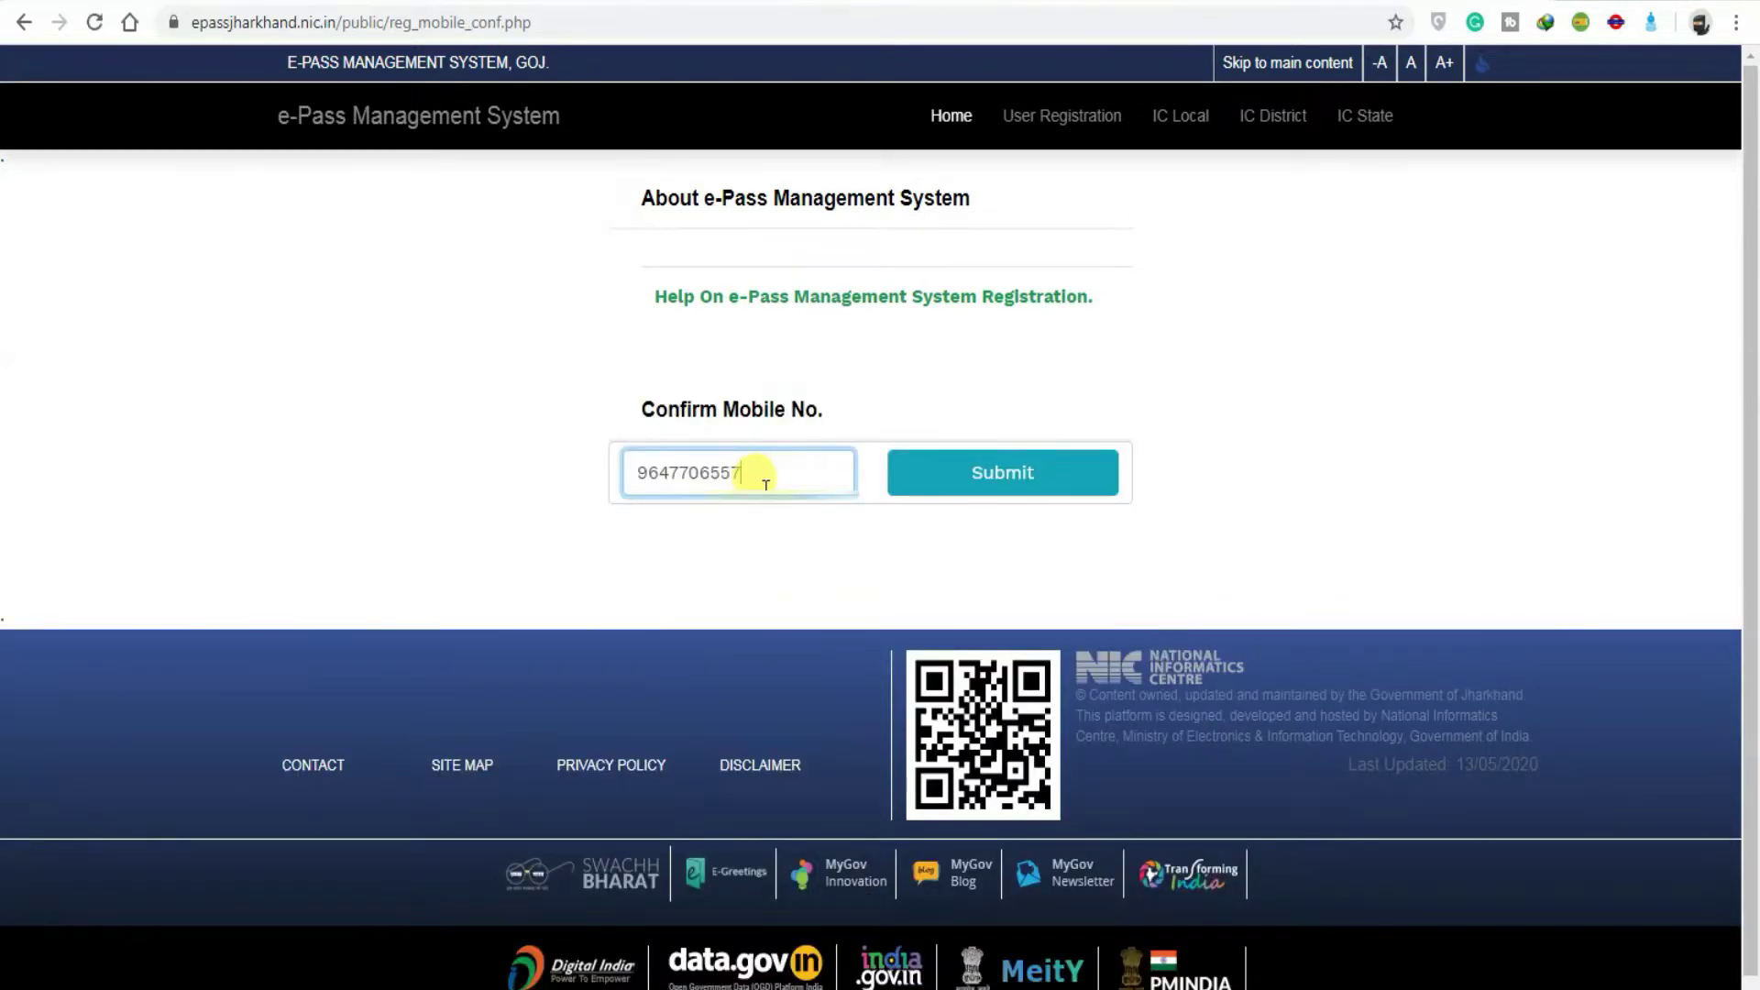
Step: Continue registration with a new account password that passes the policy check, without saving it in Chrome
click(929, 472)
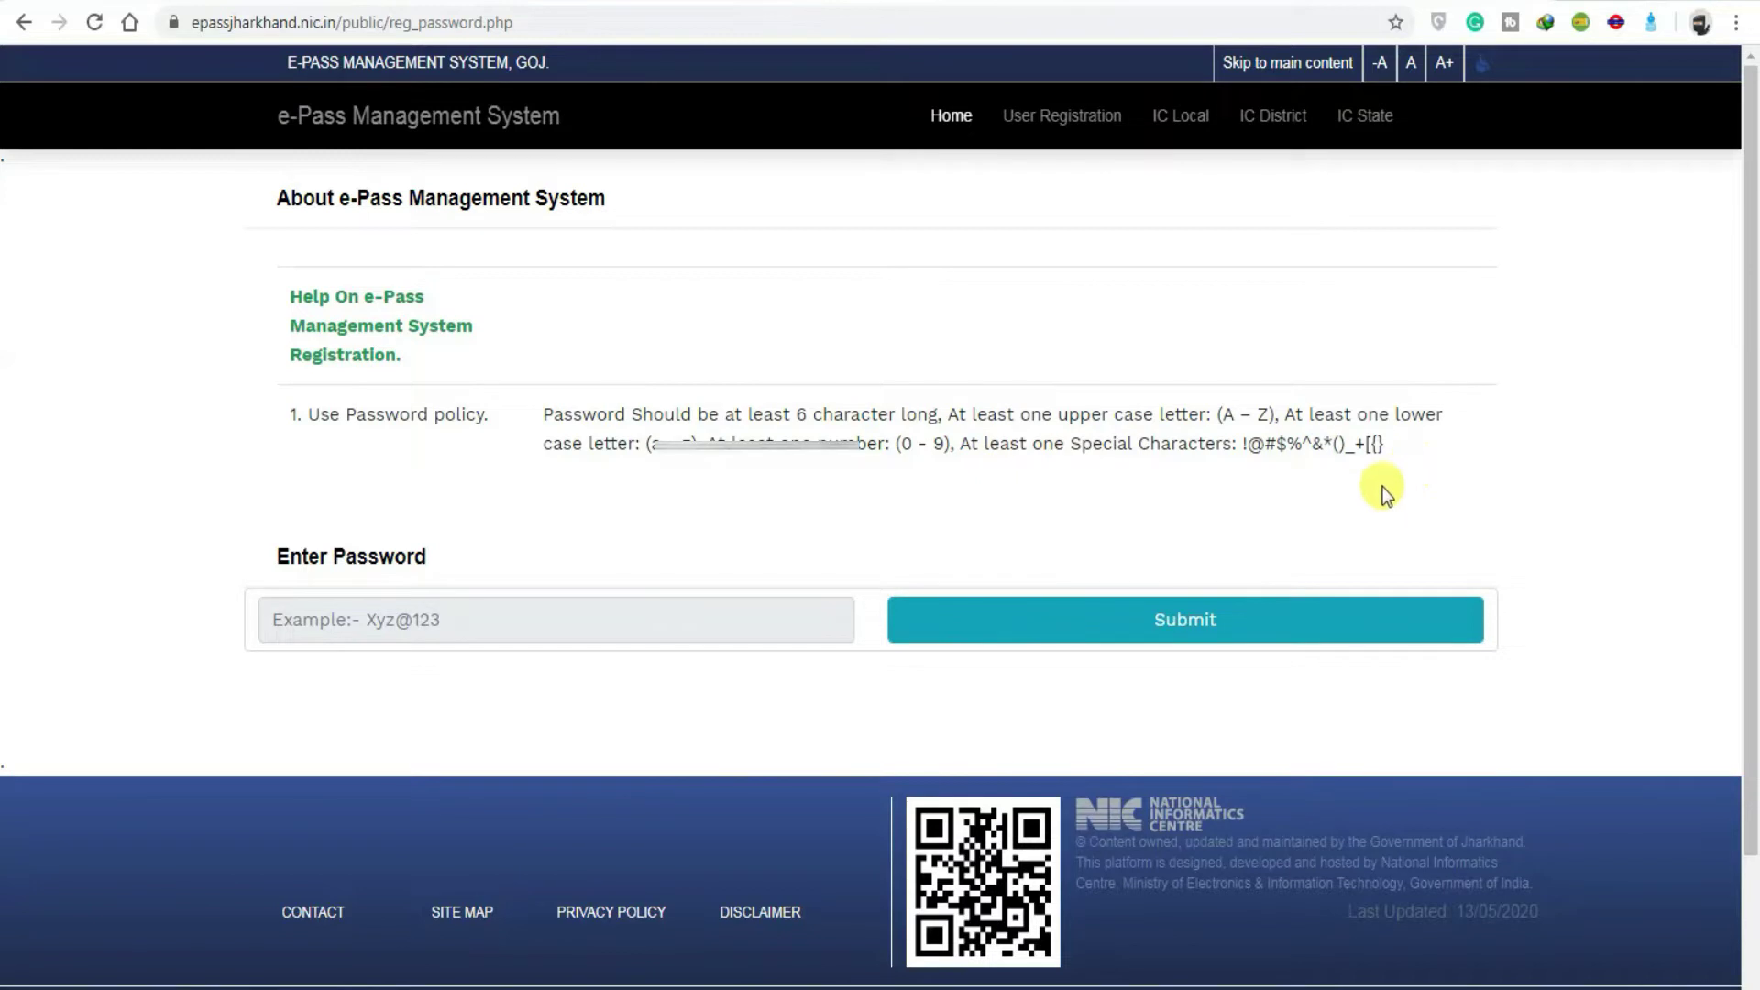
click(679, 628)
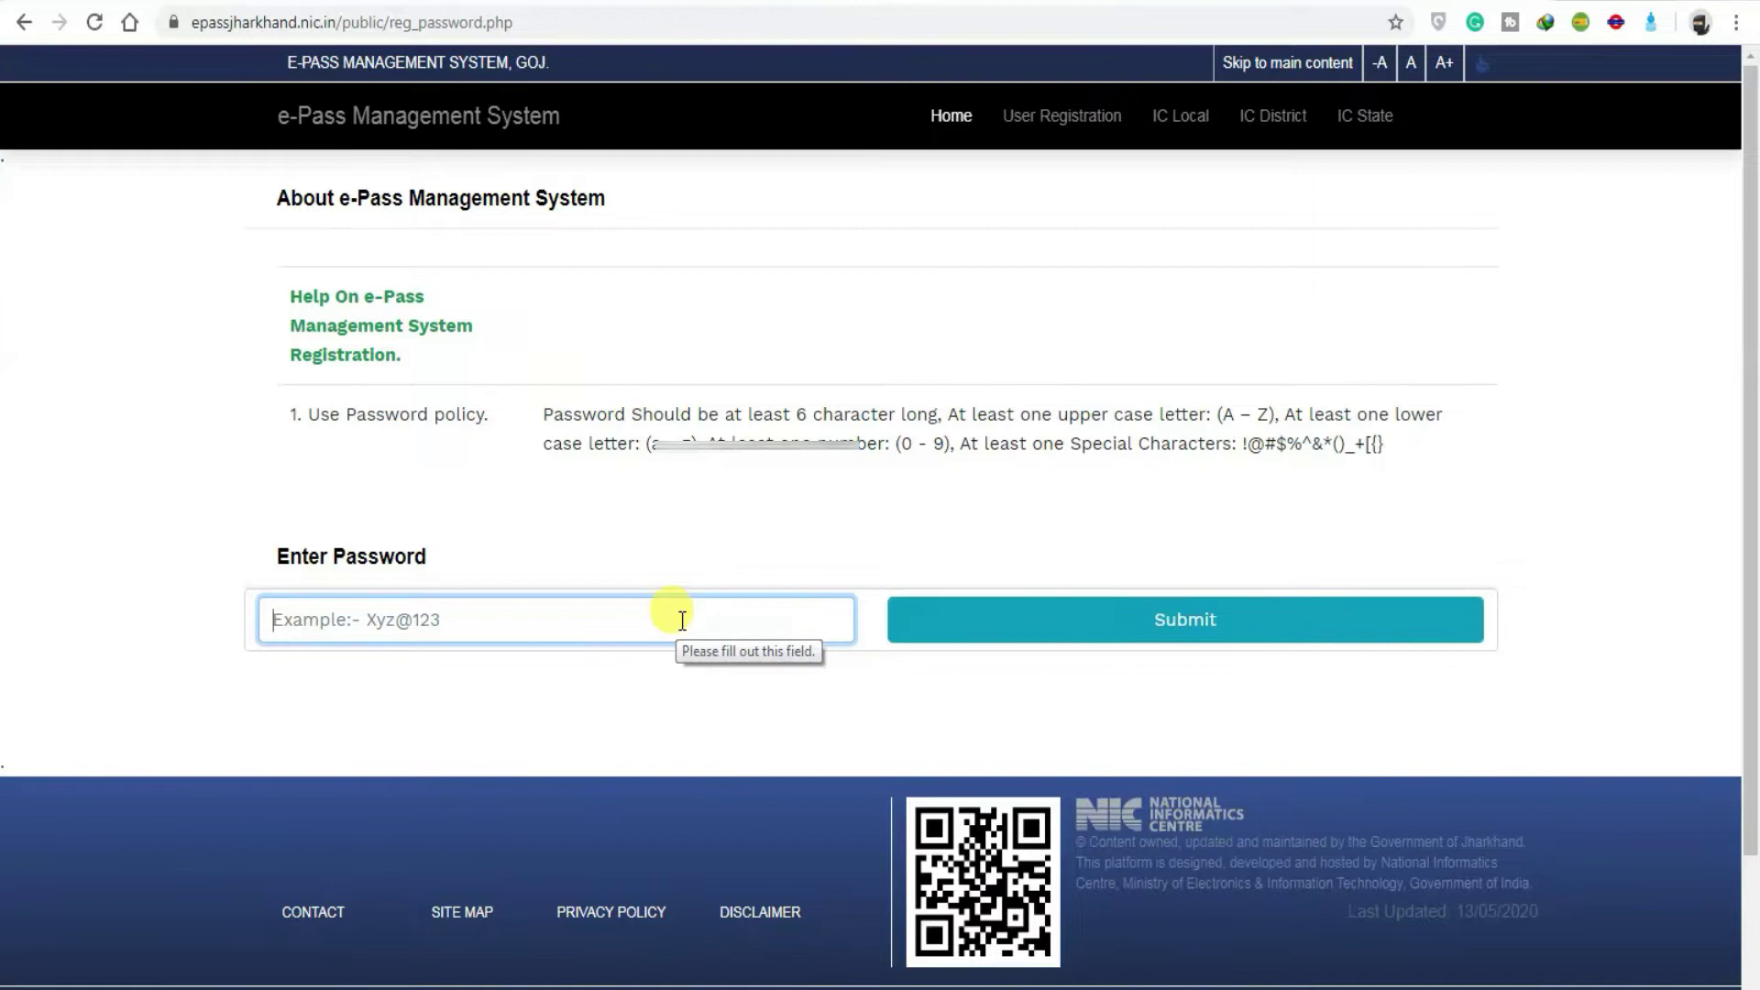
text(A)
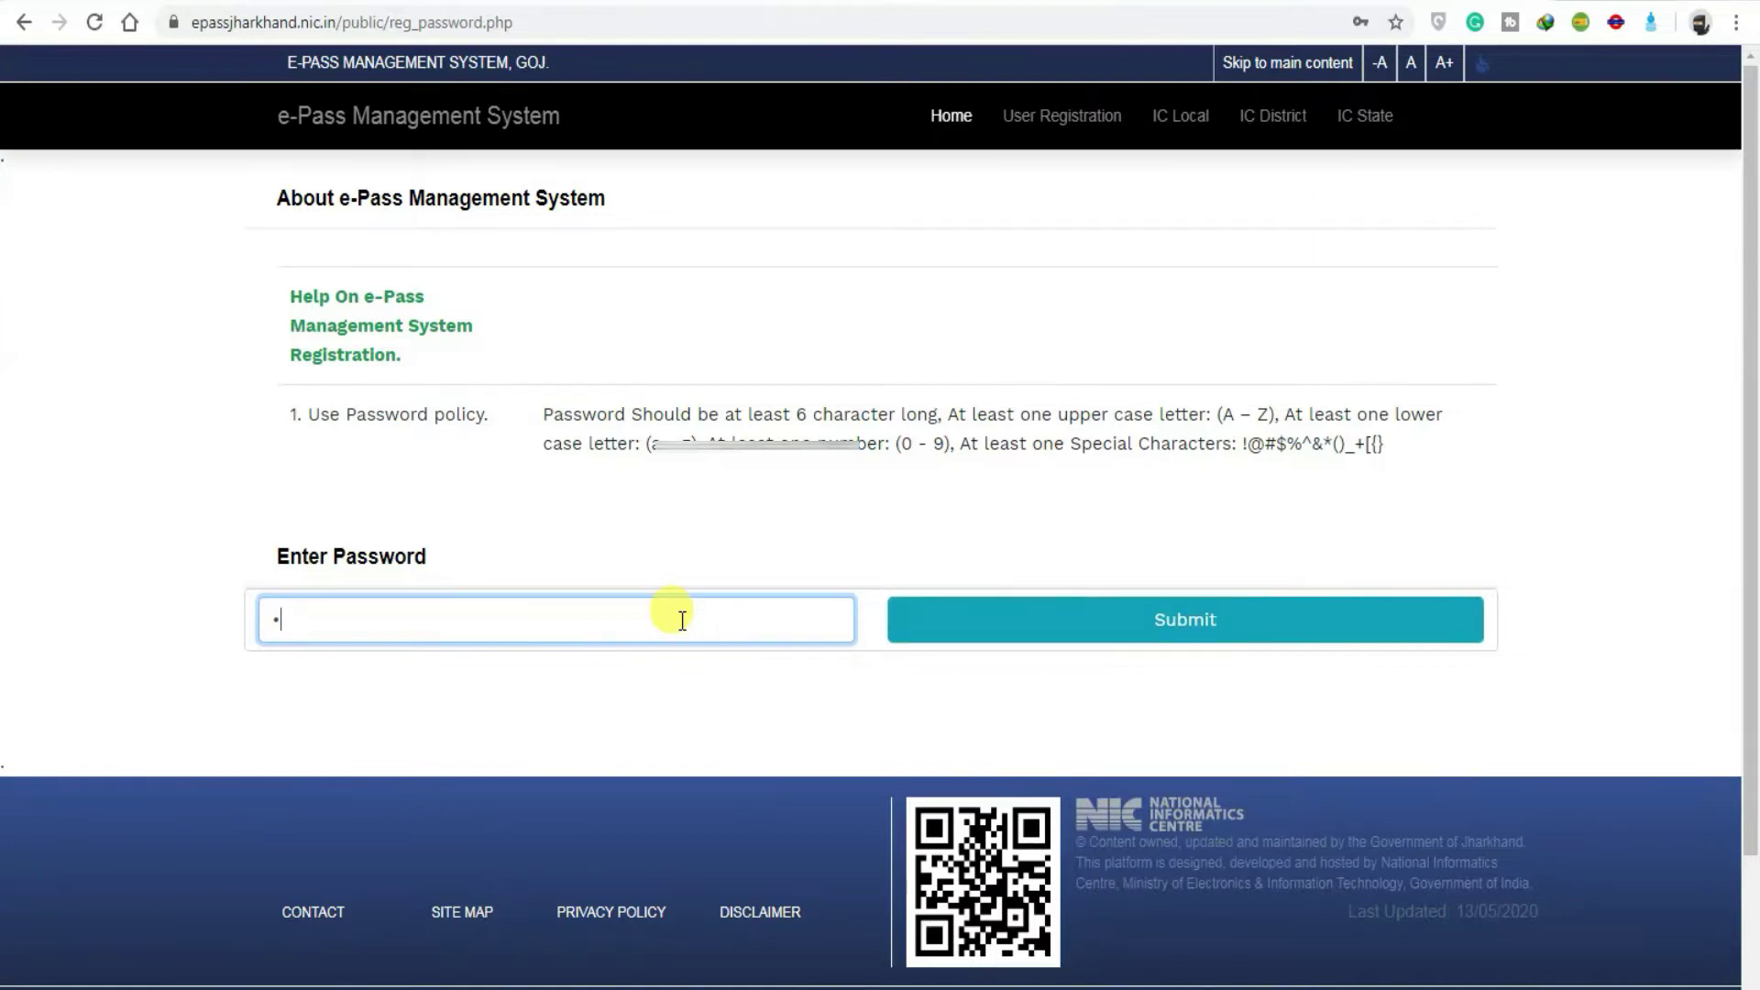
text(a)
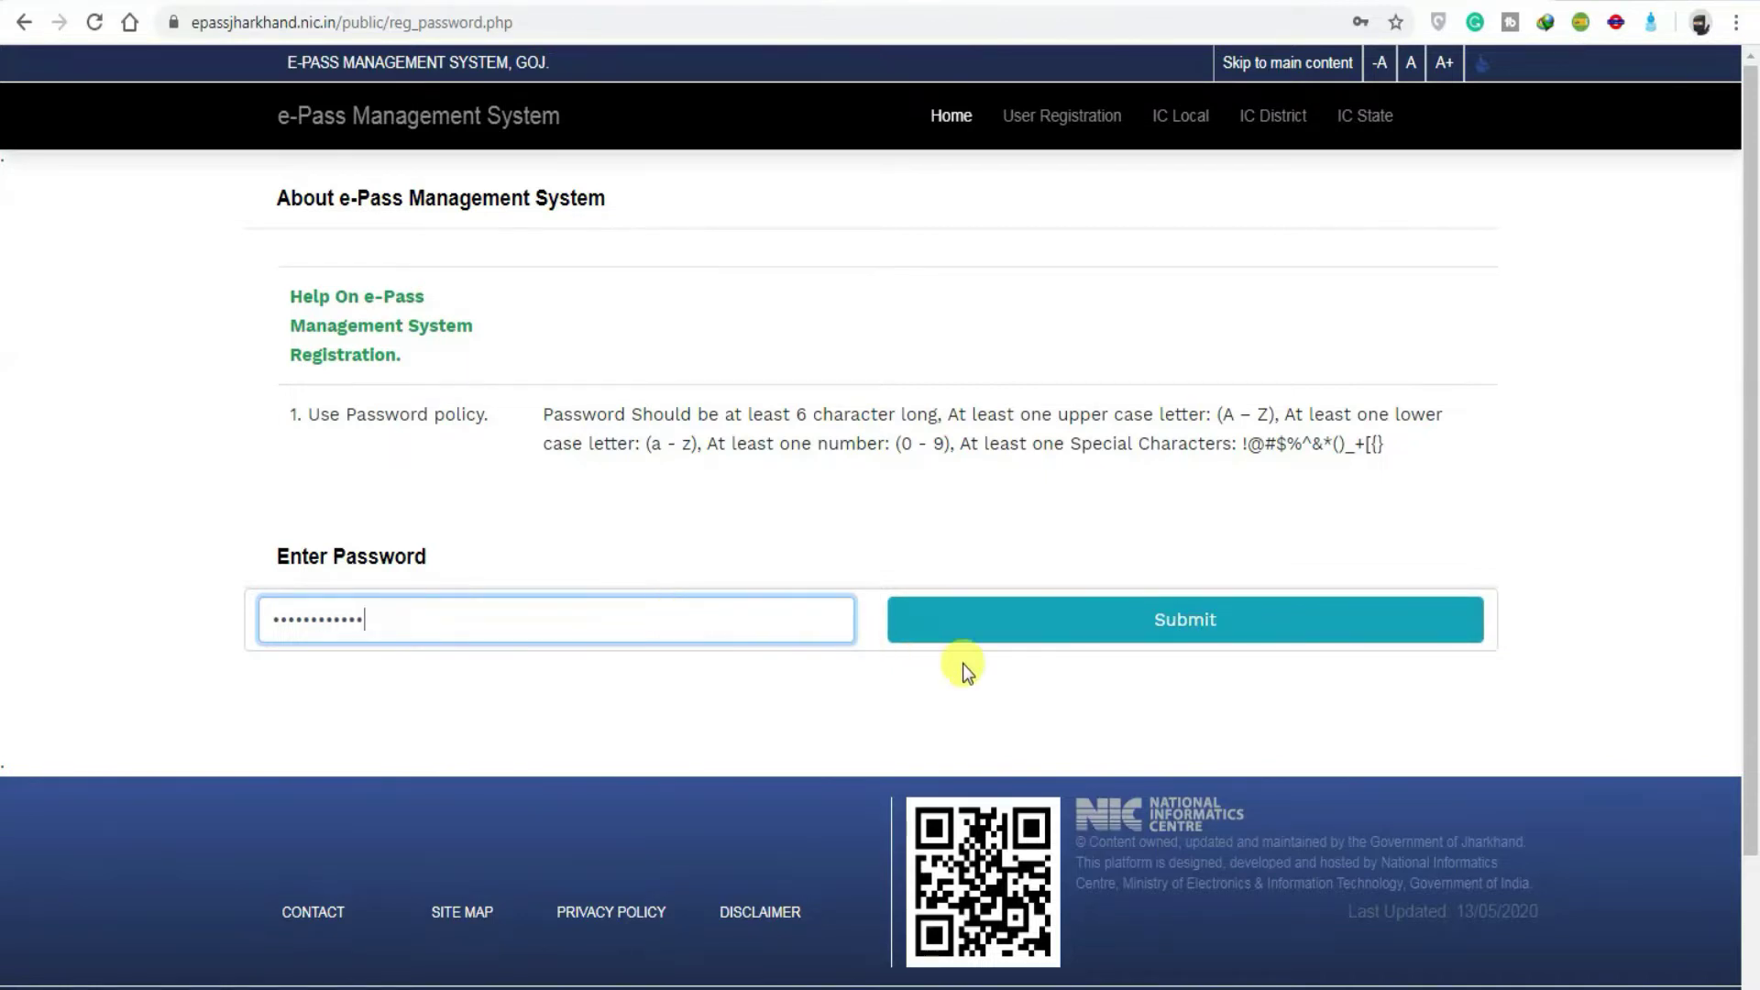
click(1143, 633)
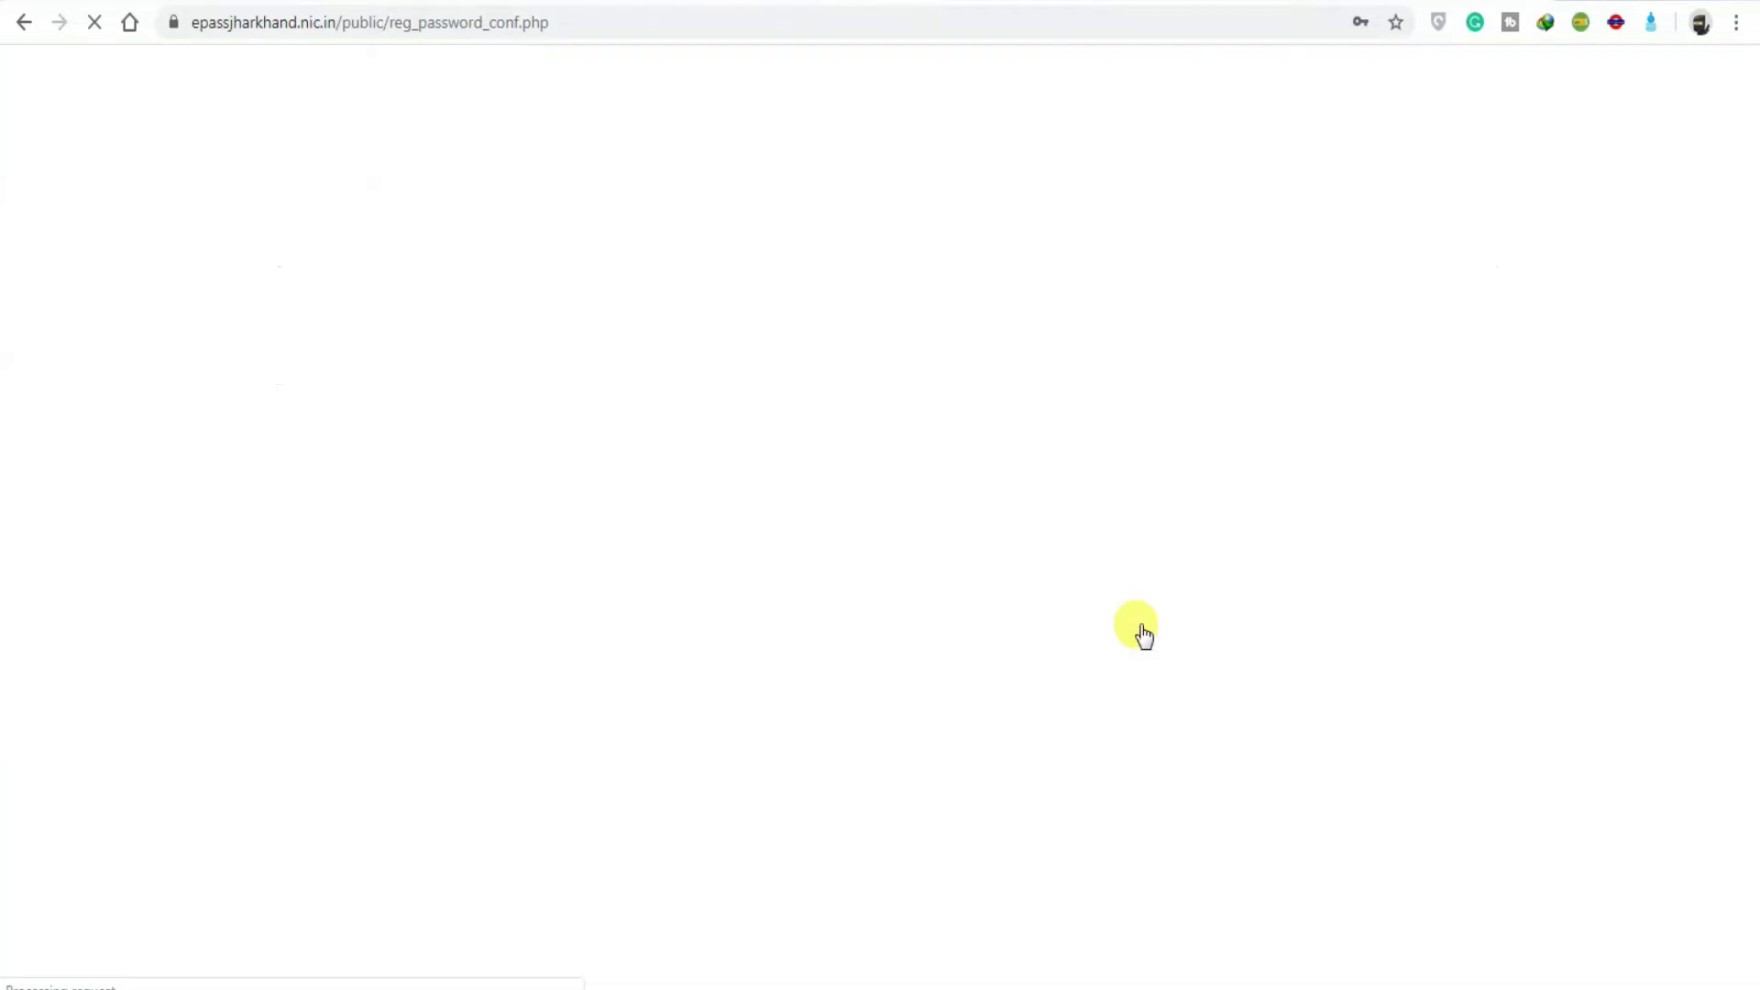
click(1073, 158)
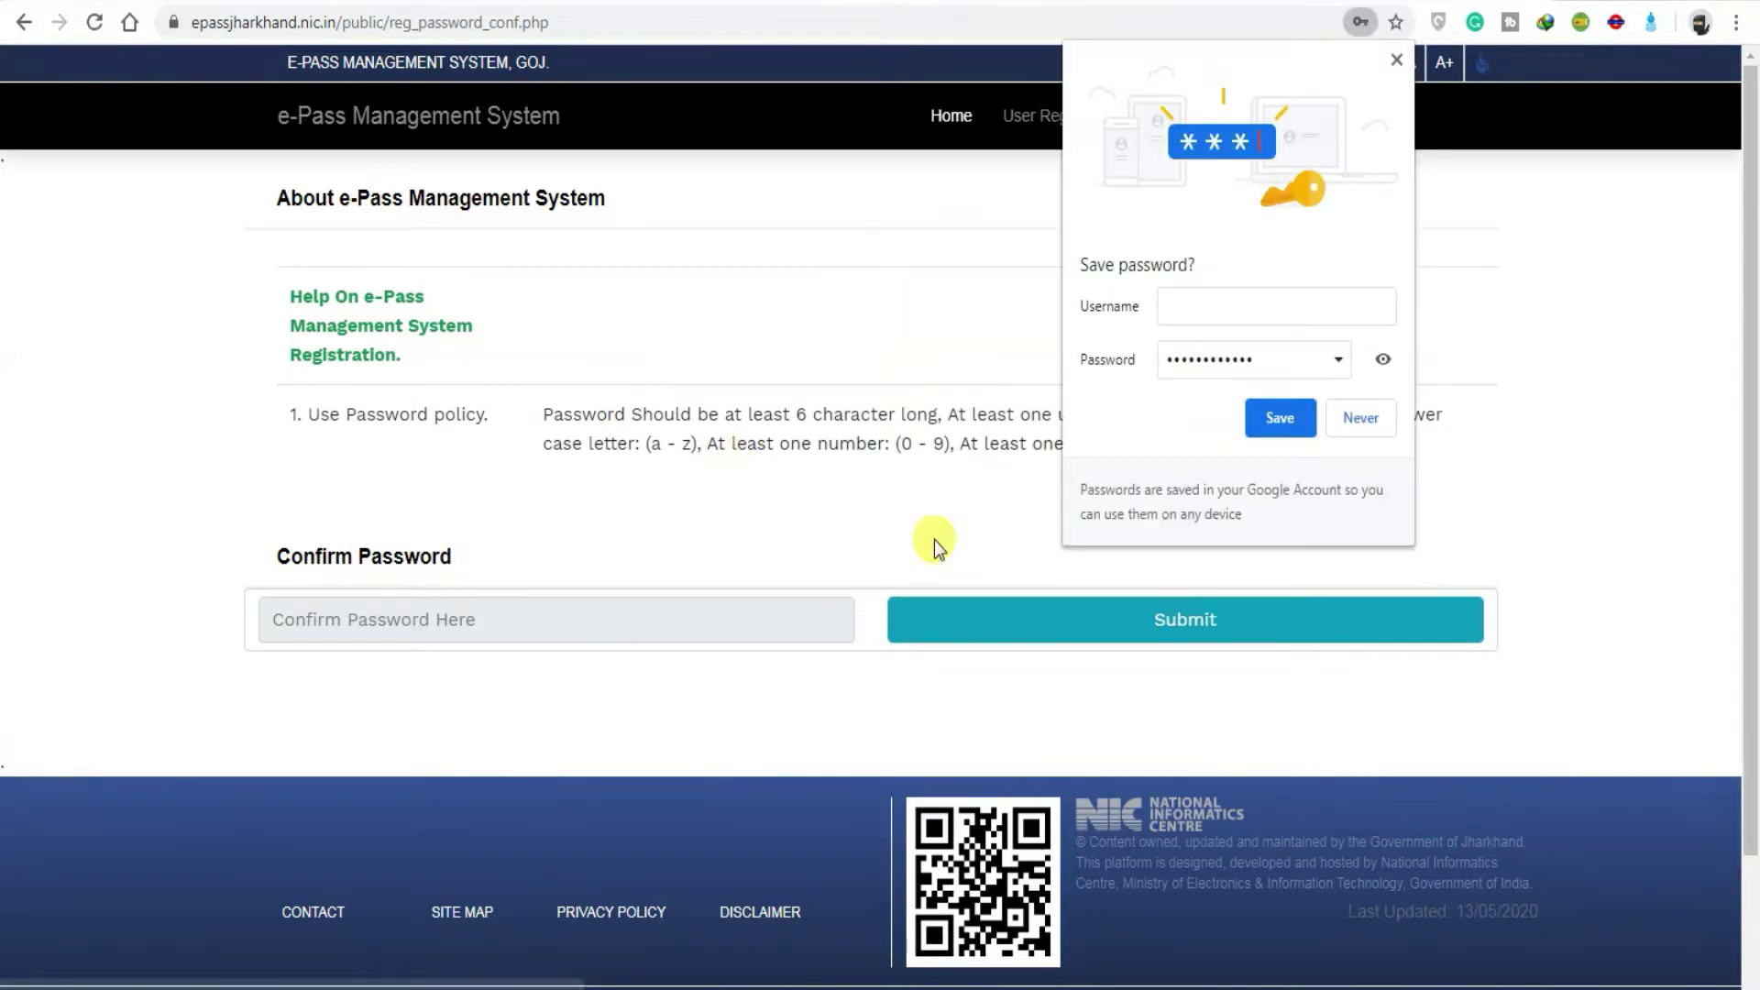
click(1360, 419)
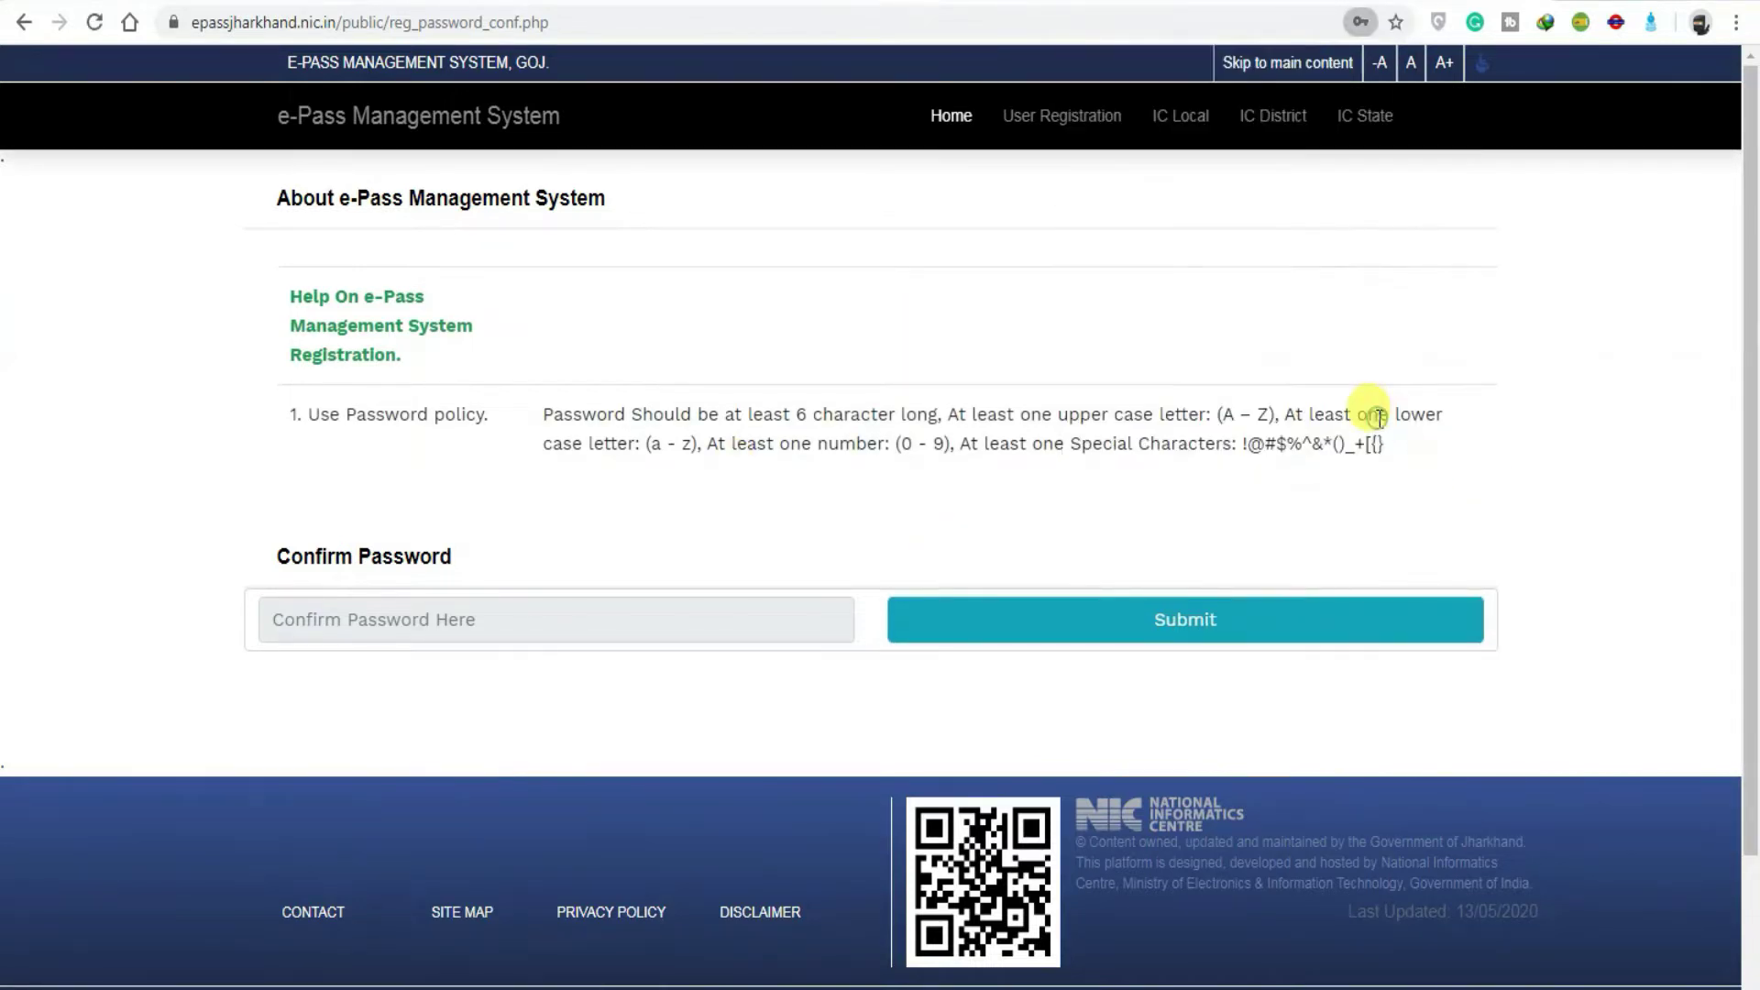
Step: Paste the same password into Confirm Password and submit it
click(764, 607)
key(ctrl+v)
click(1216, 622)
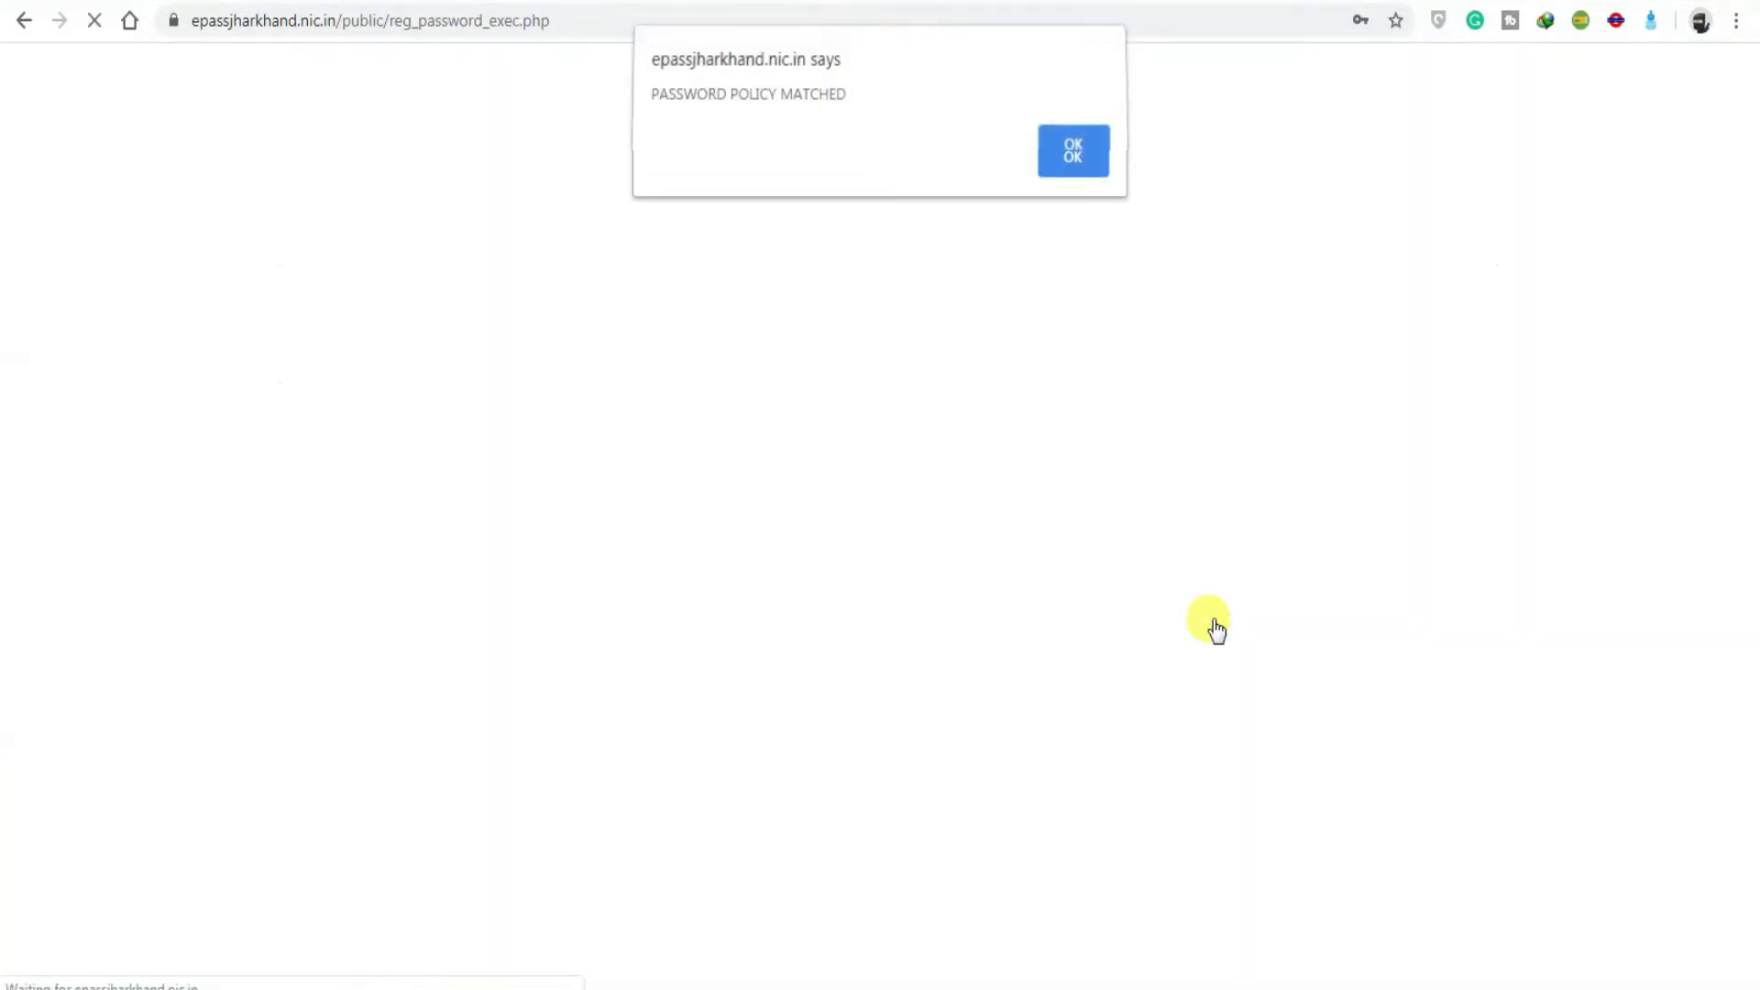
Step: Enter the account password on the login form, declining Chrome's offer to save it
click(1076, 158)
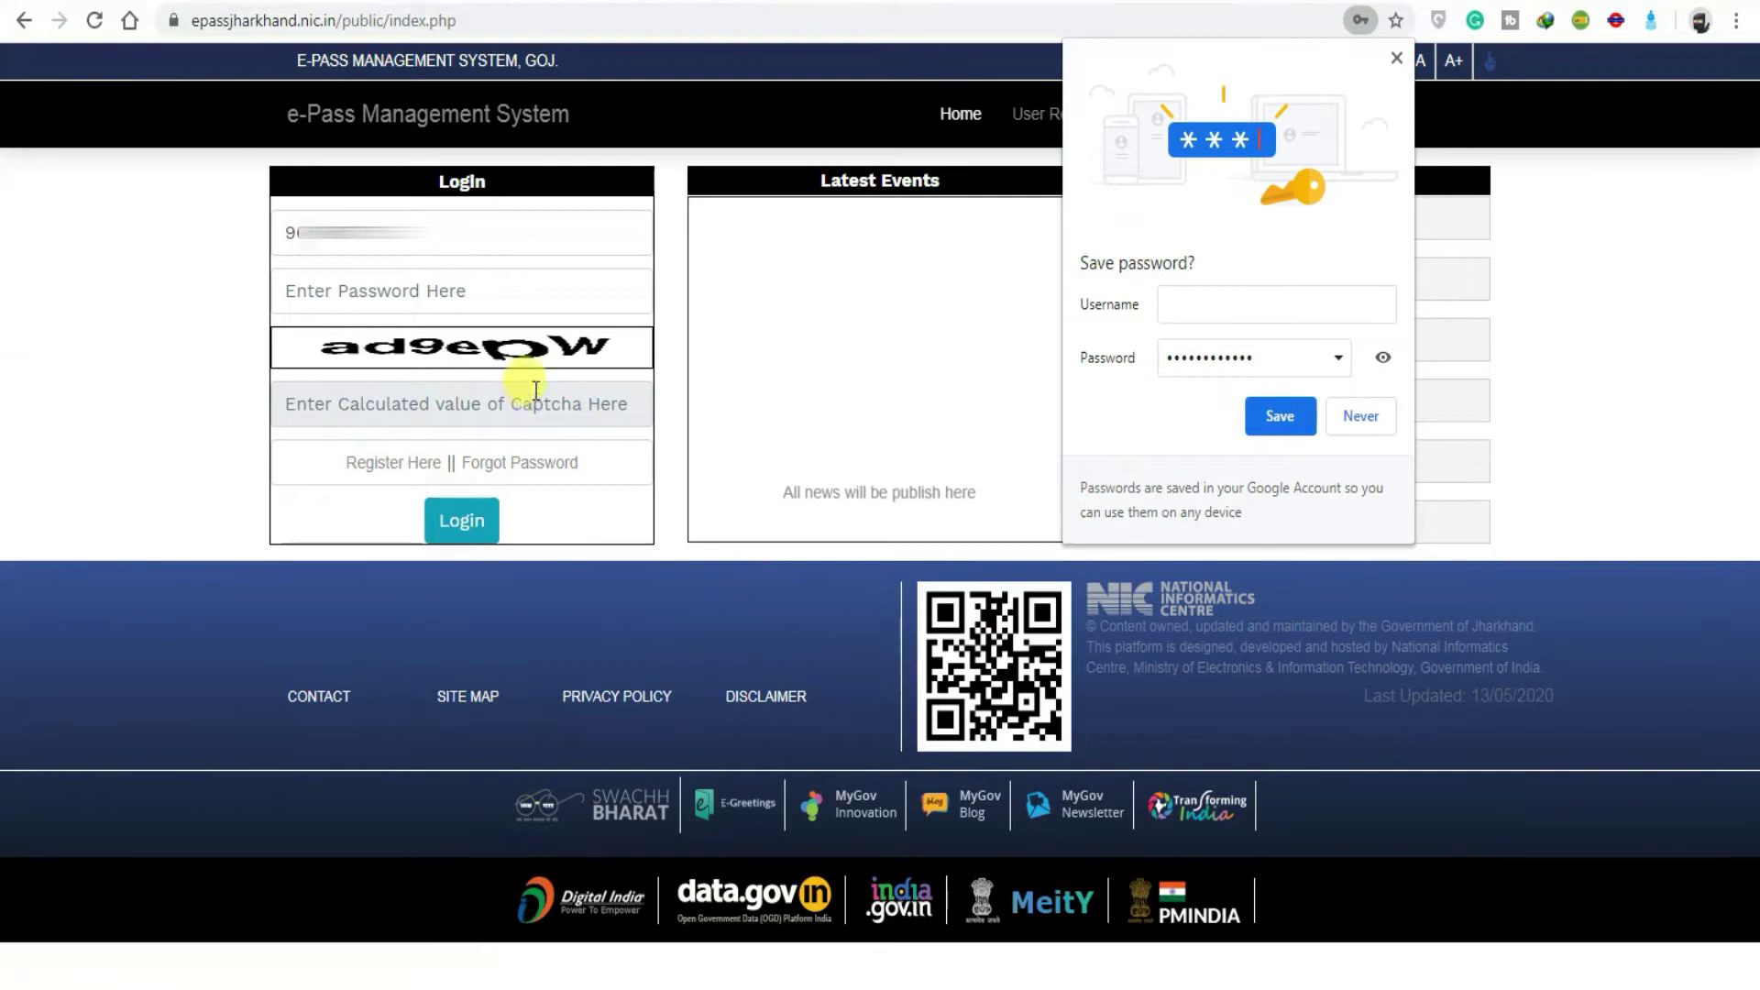
click(438, 301)
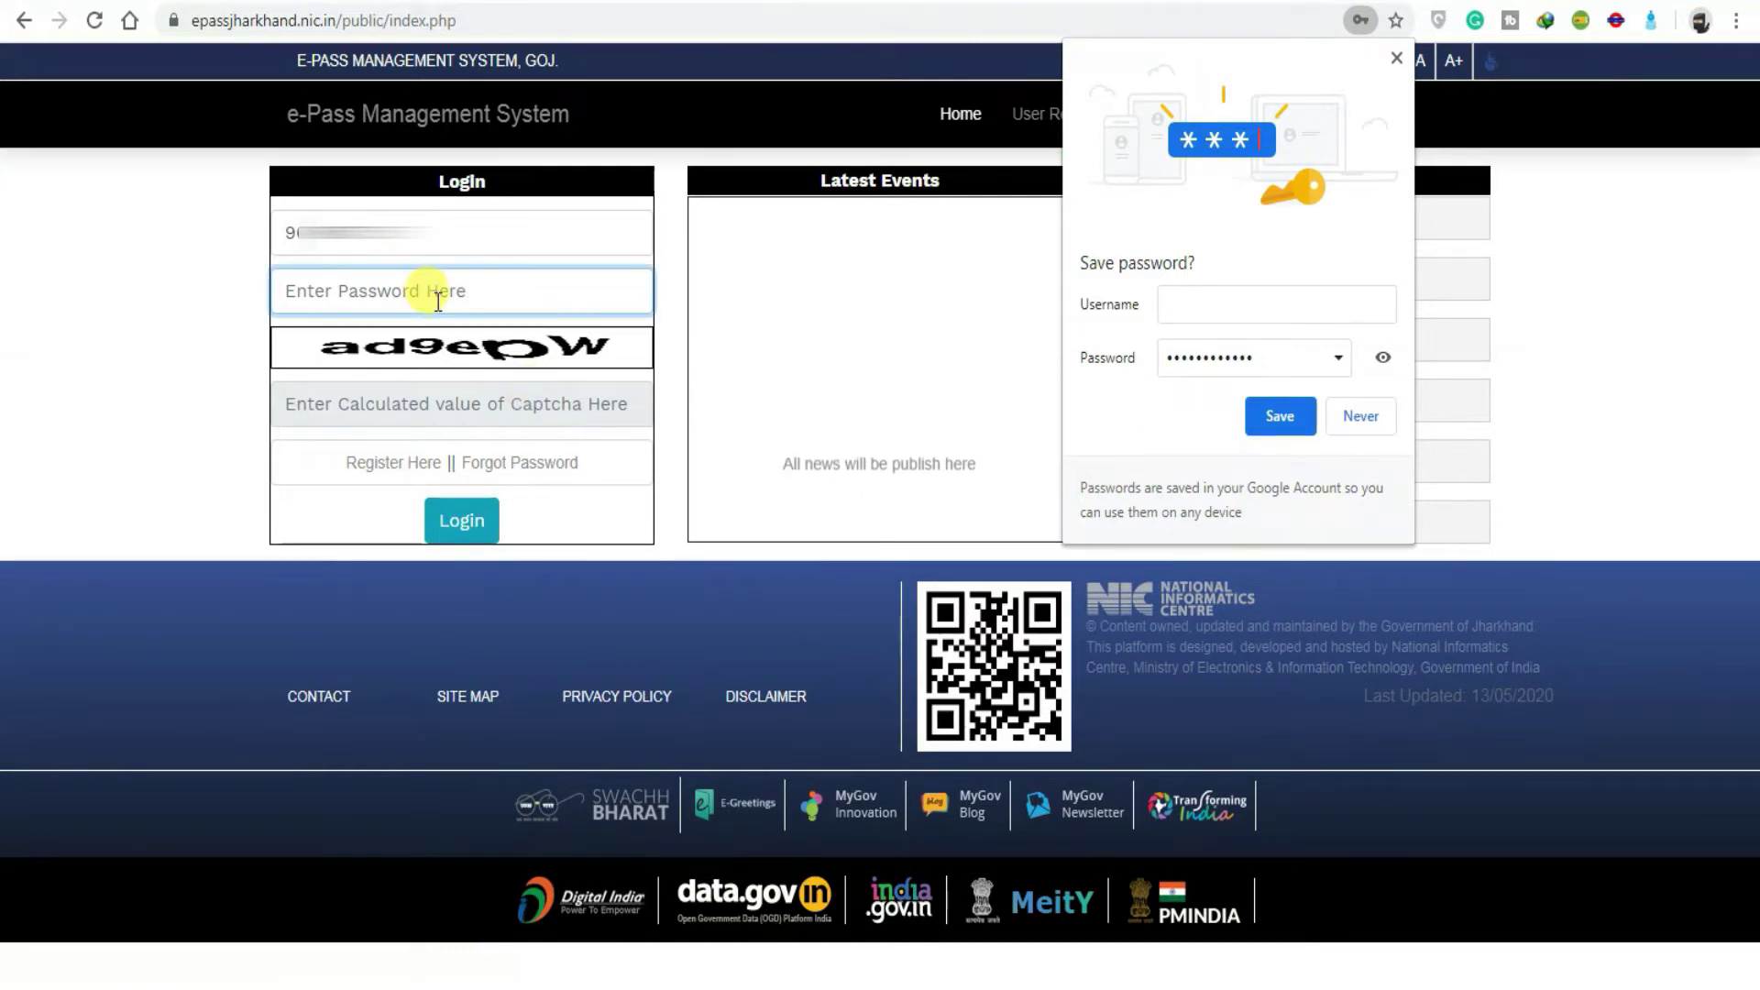
text(•••••••)
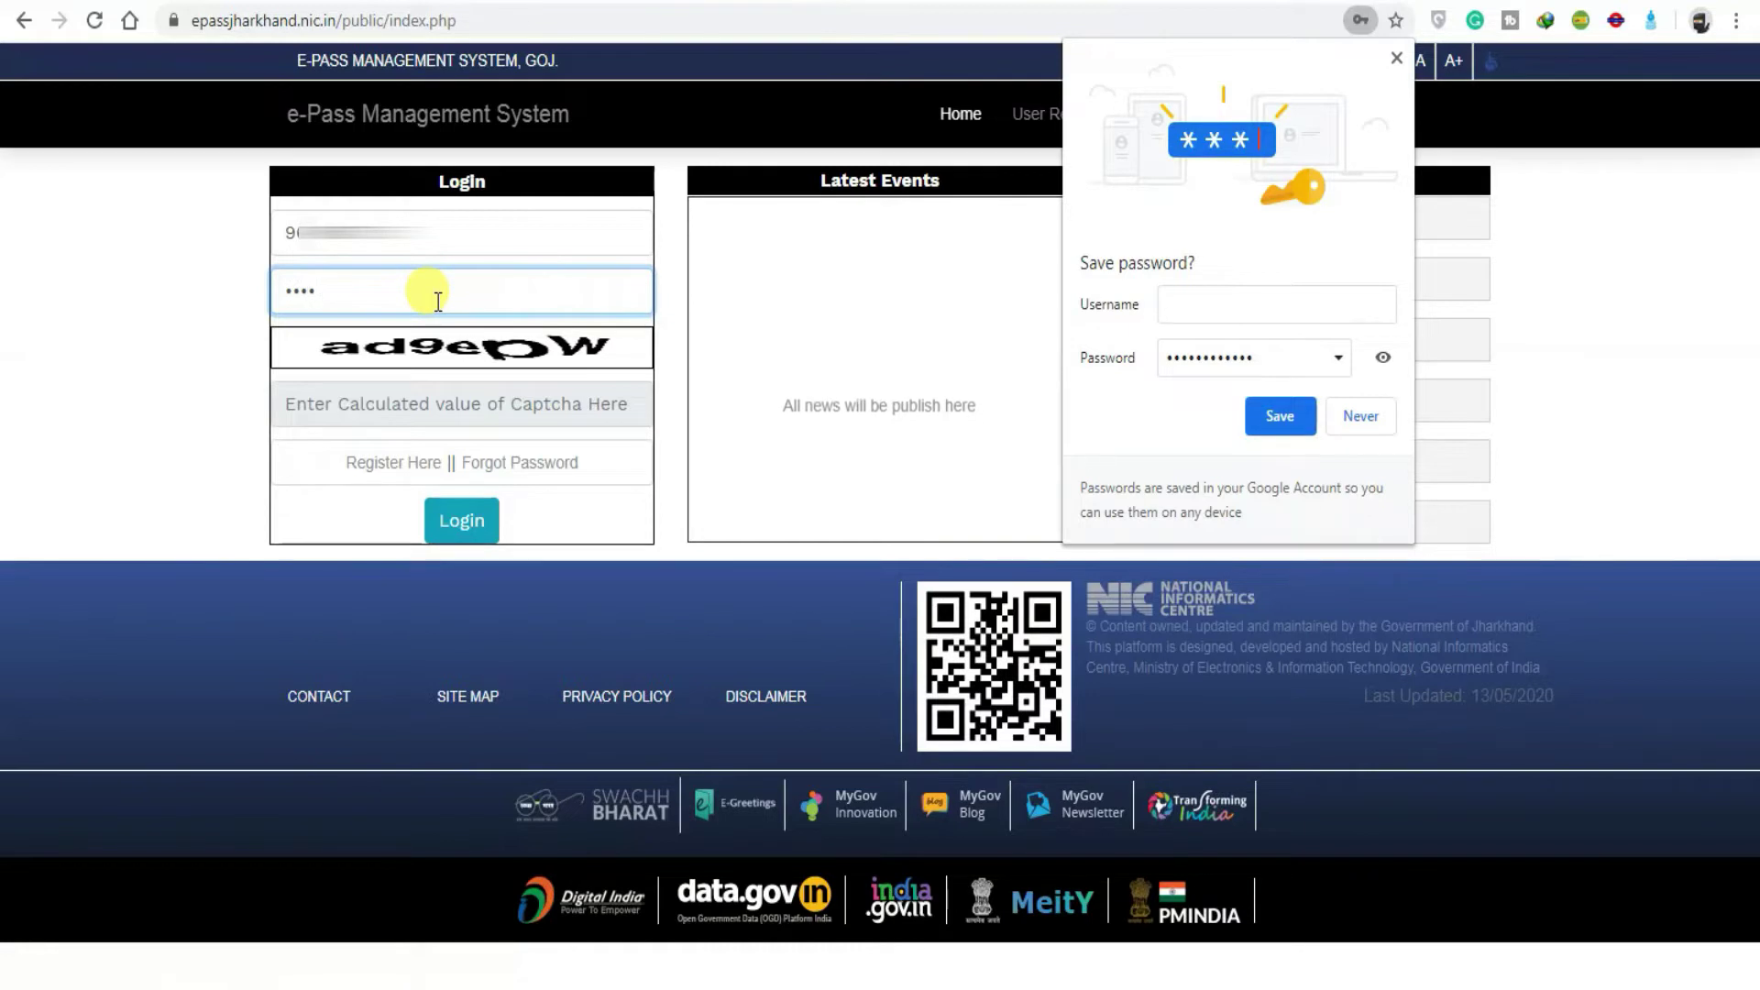
text(••••)
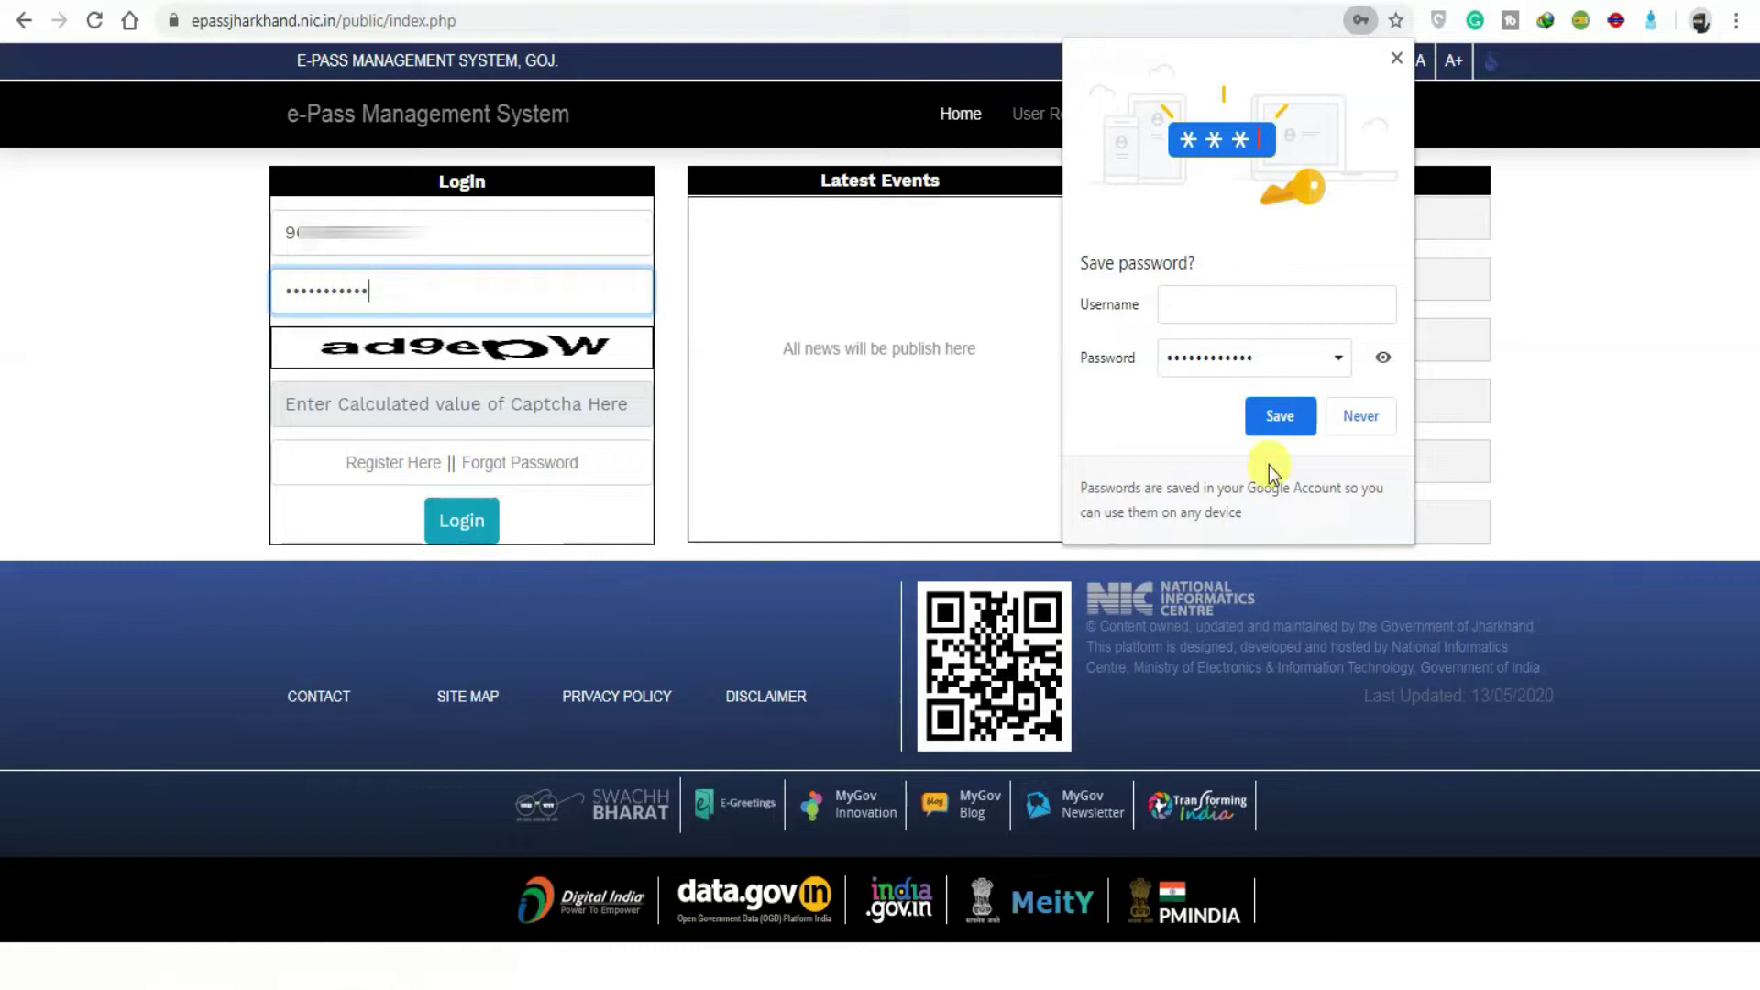
click(1335, 407)
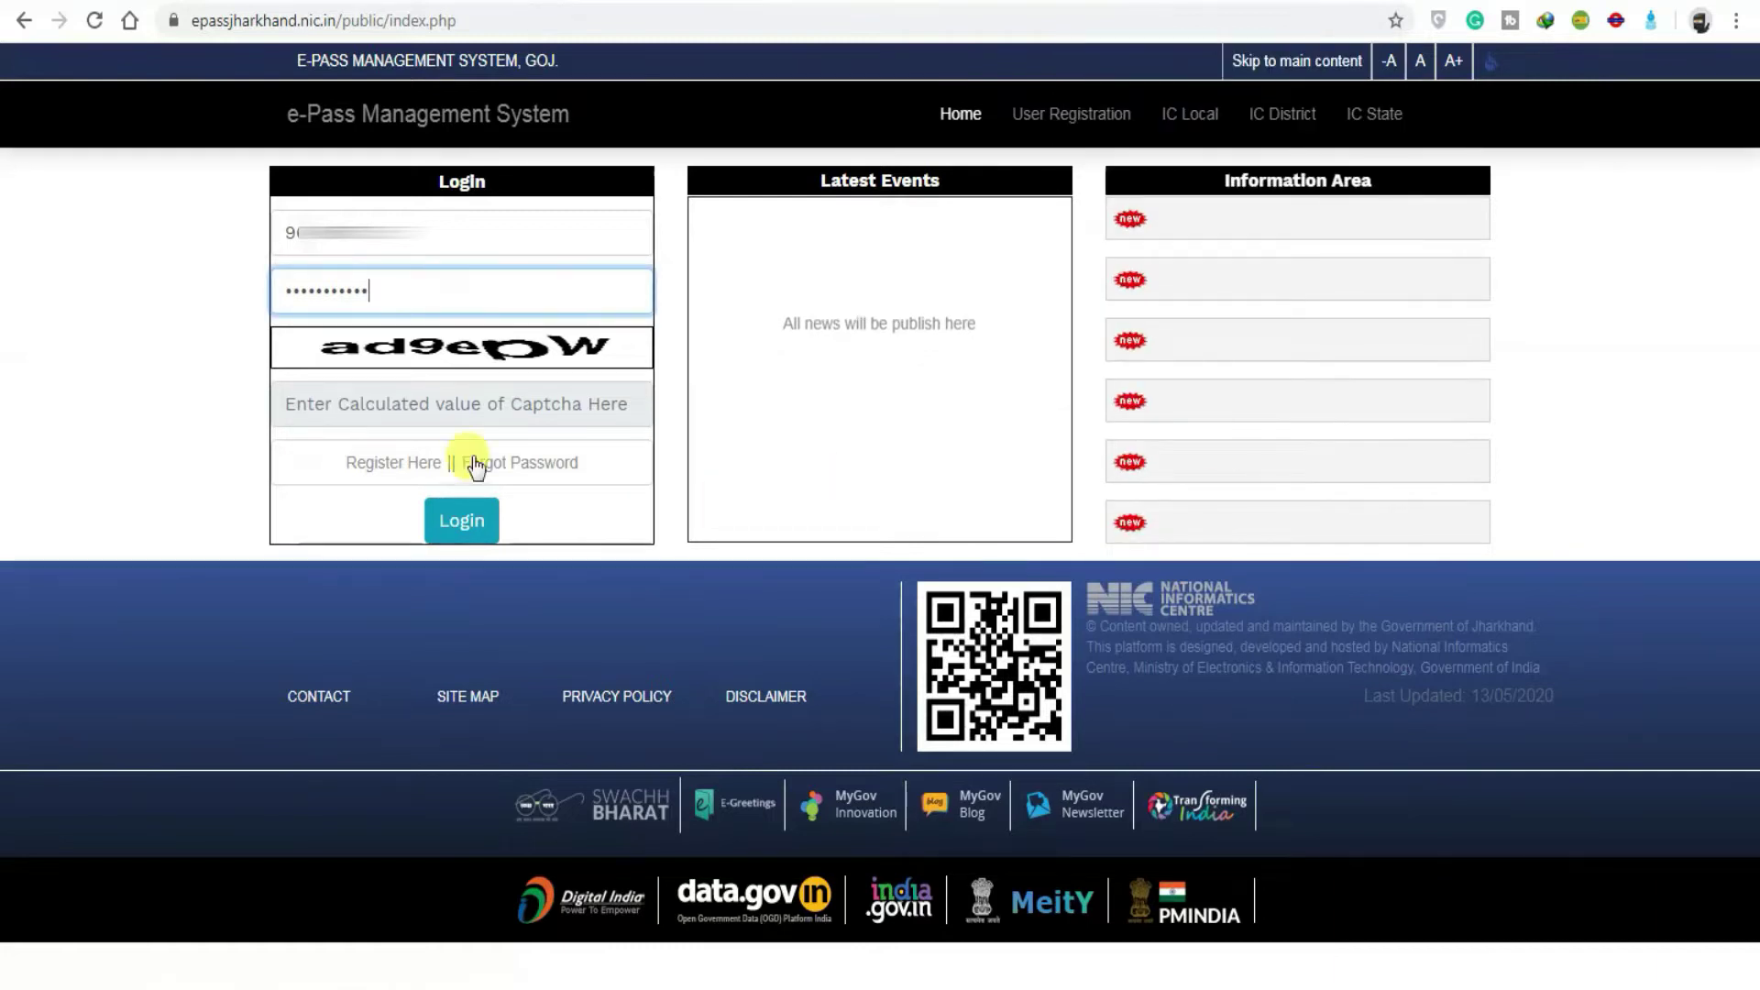
Step: Enter the captcha characters and log in
click(455, 396)
text(a)
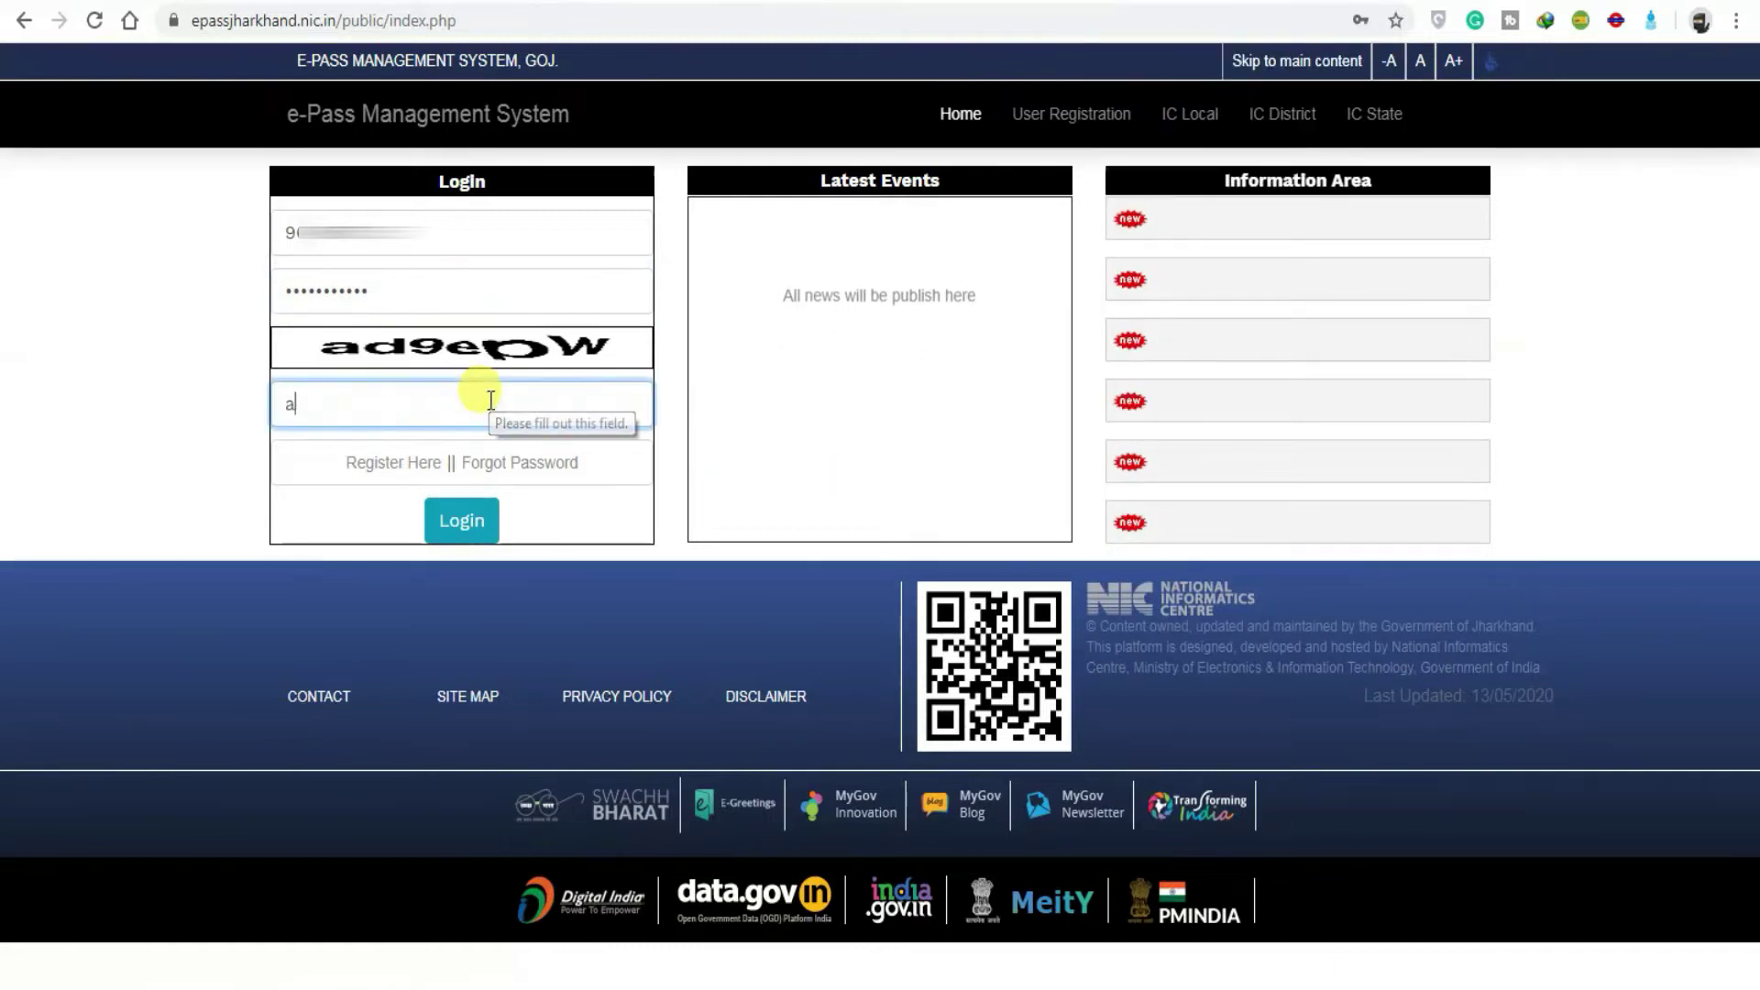
text(d9e)
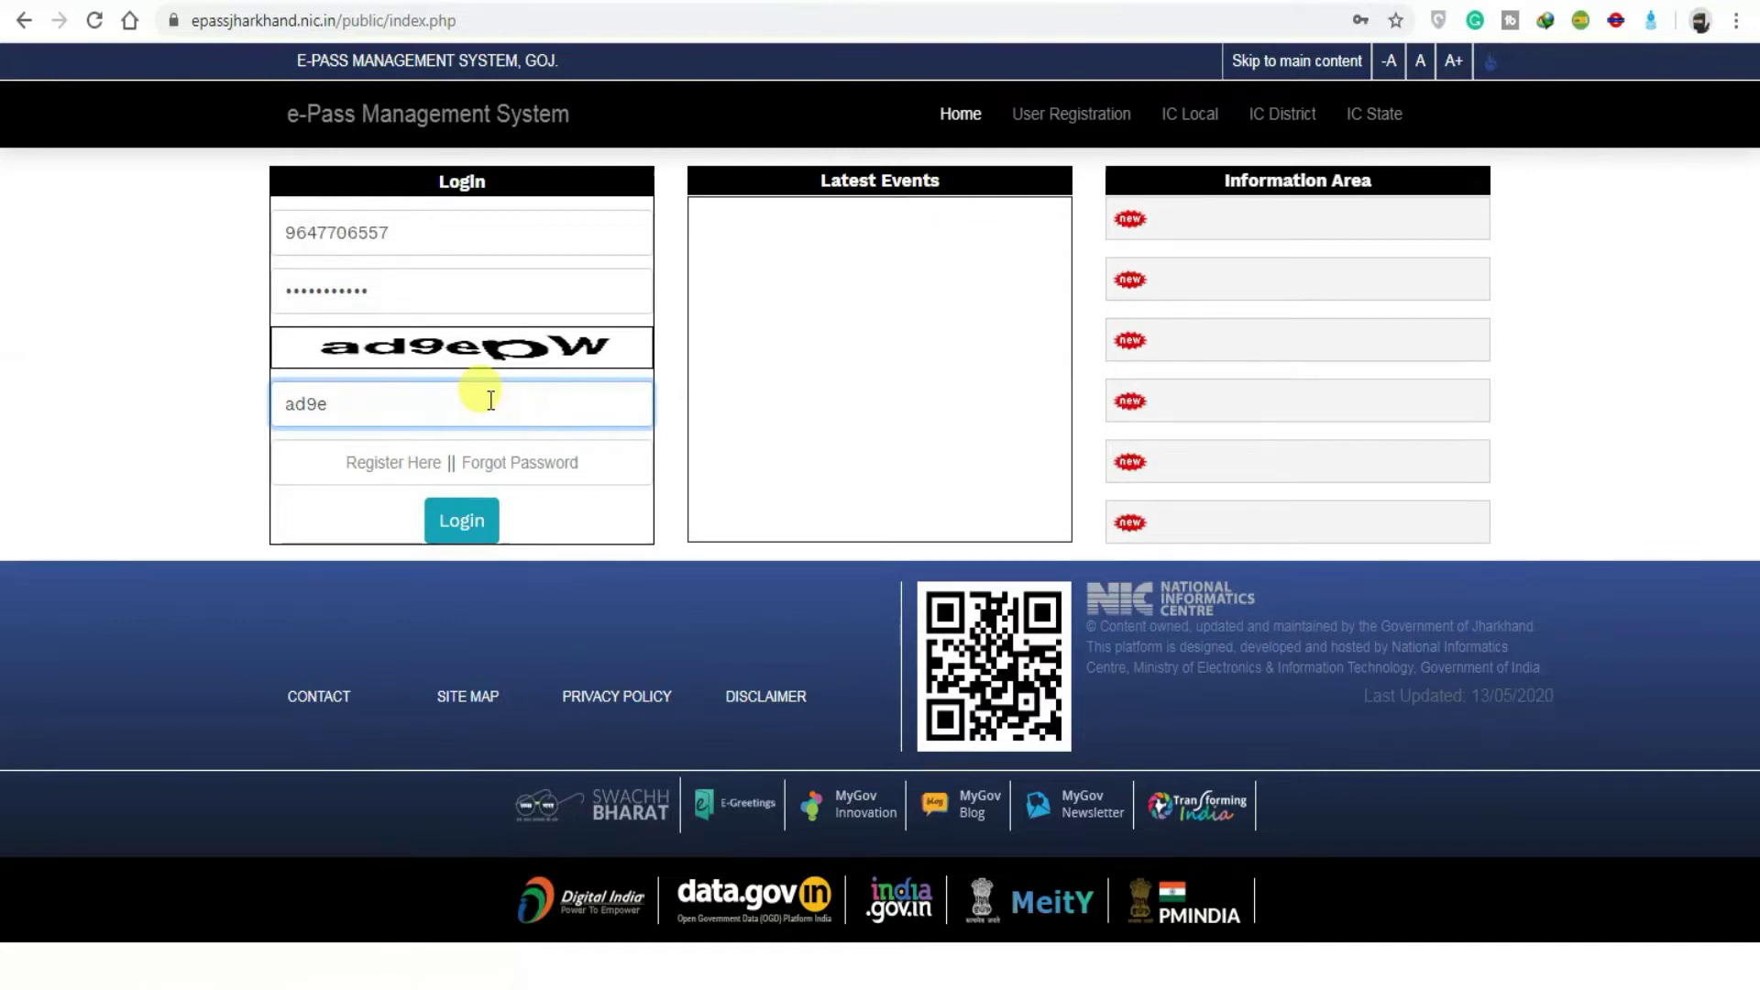
text(oW)
key(Return)
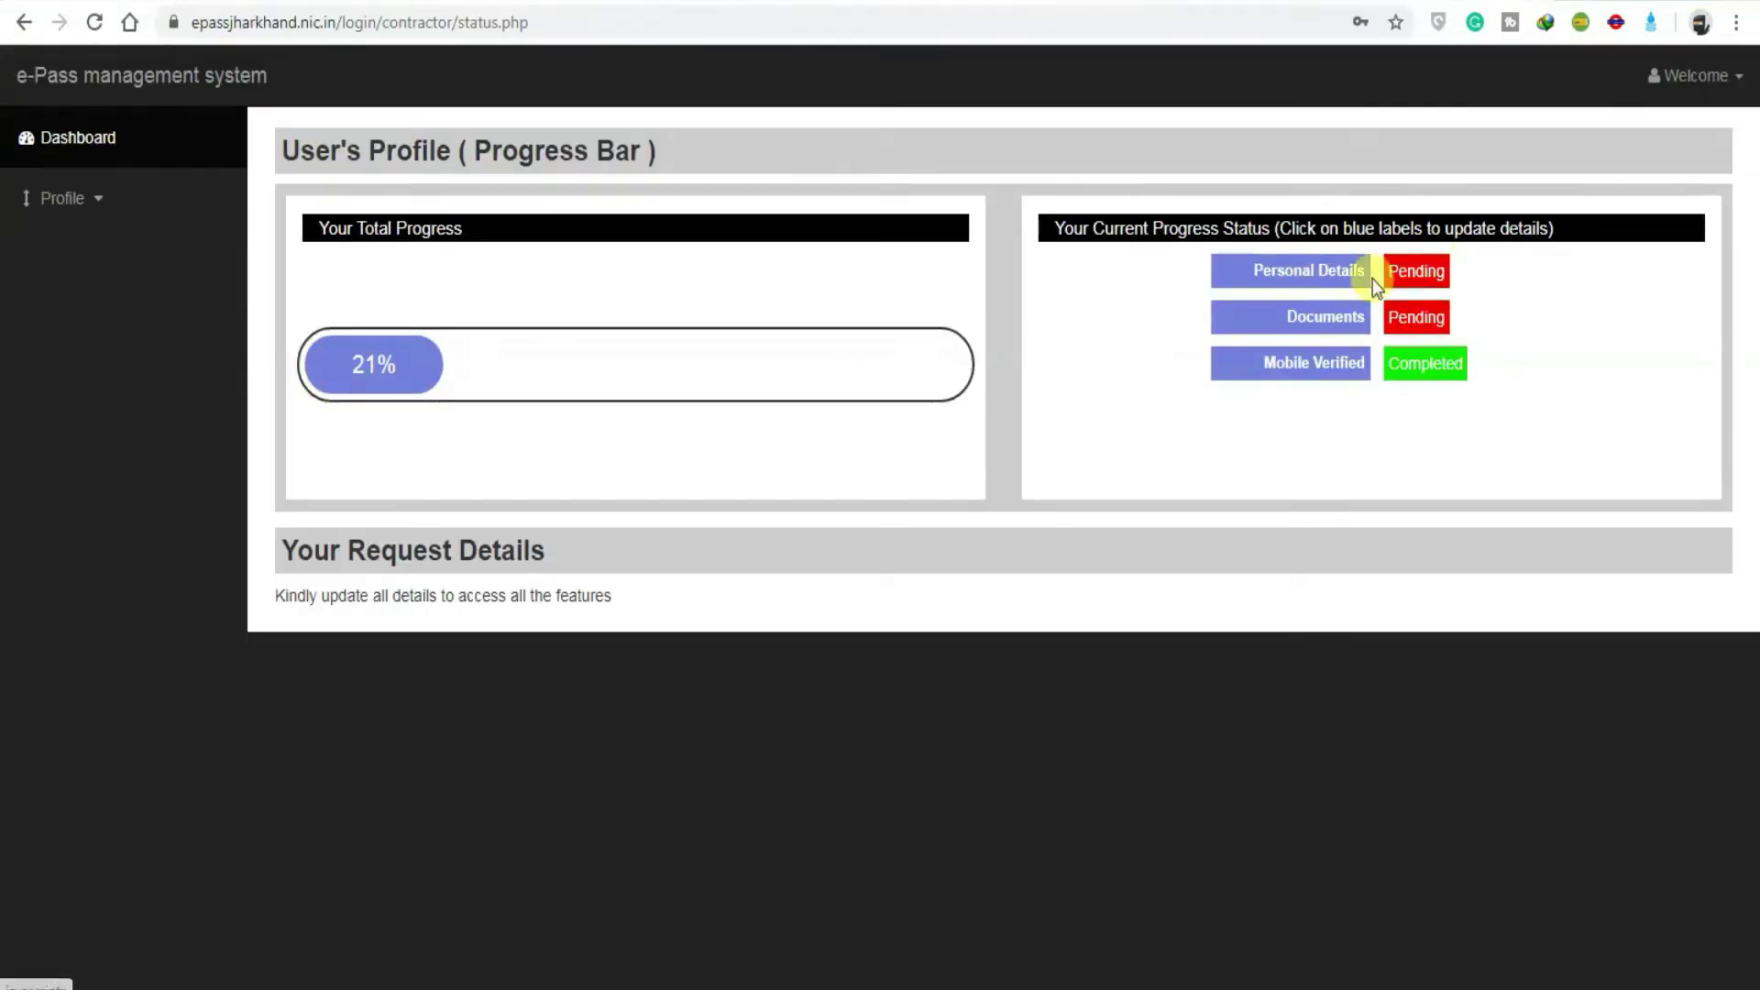
Step: Open the Personal Details form from the progress status panel
click(1322, 270)
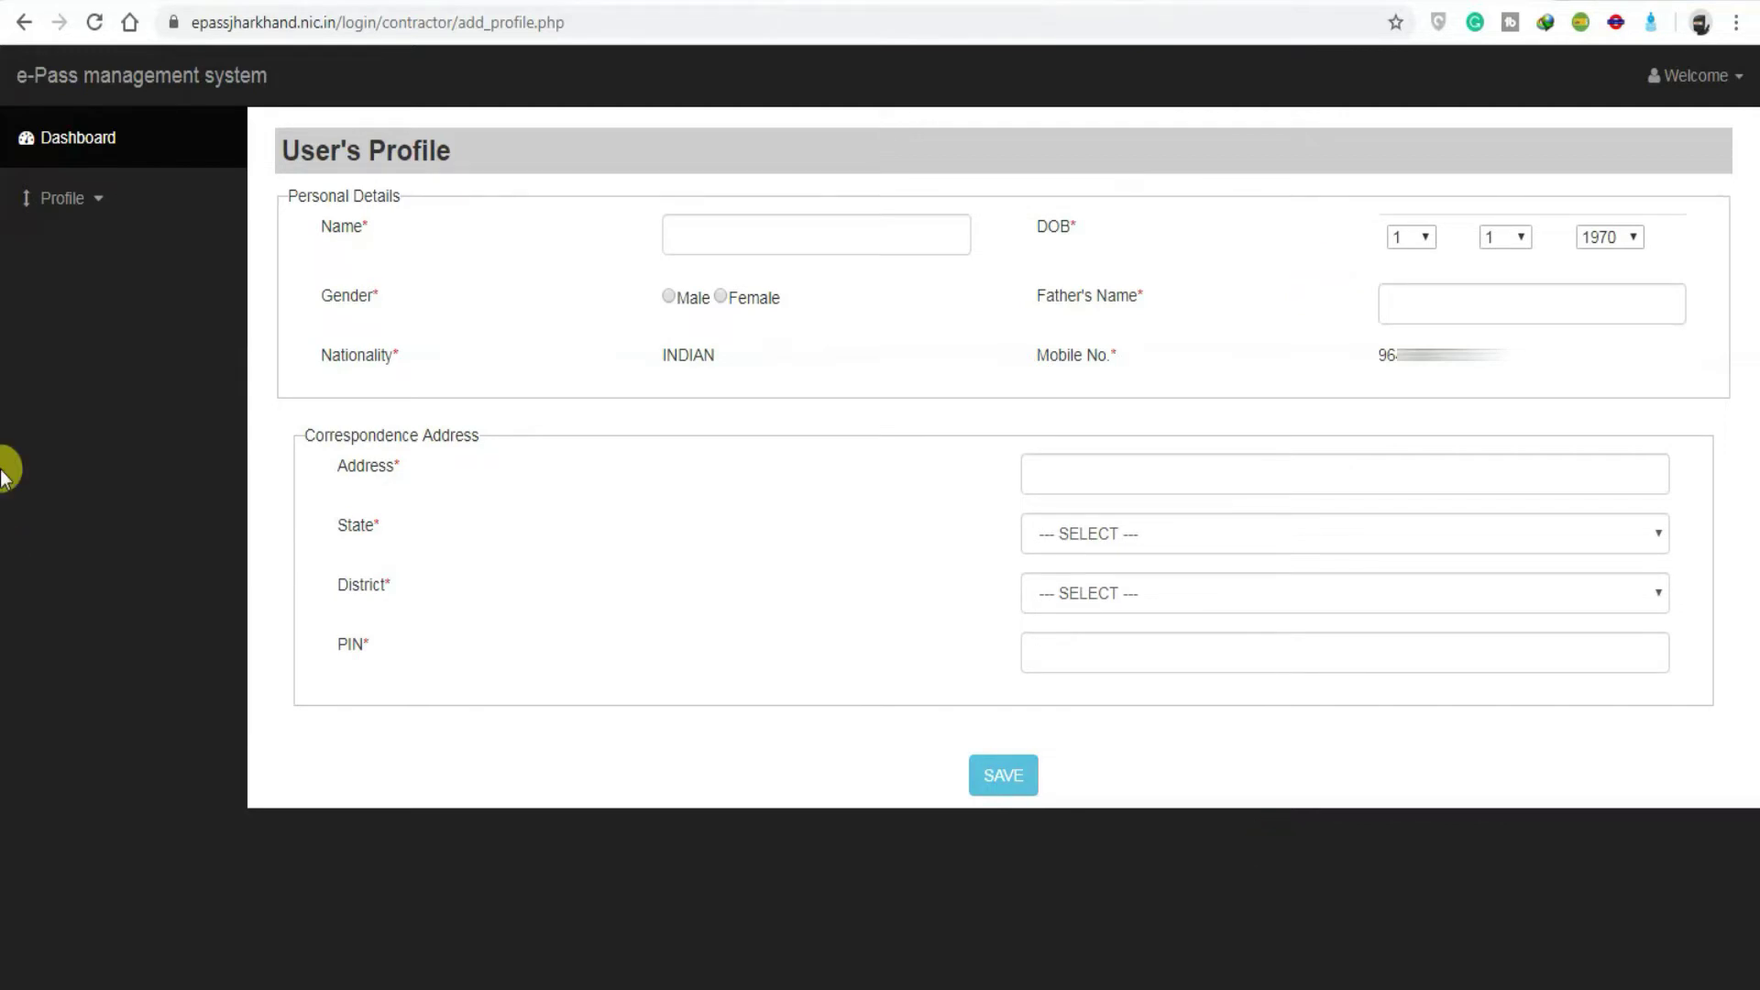
Step: Set gender to Male and fill in the correspondence address
click(666, 298)
click(1220, 472)
key(Down)
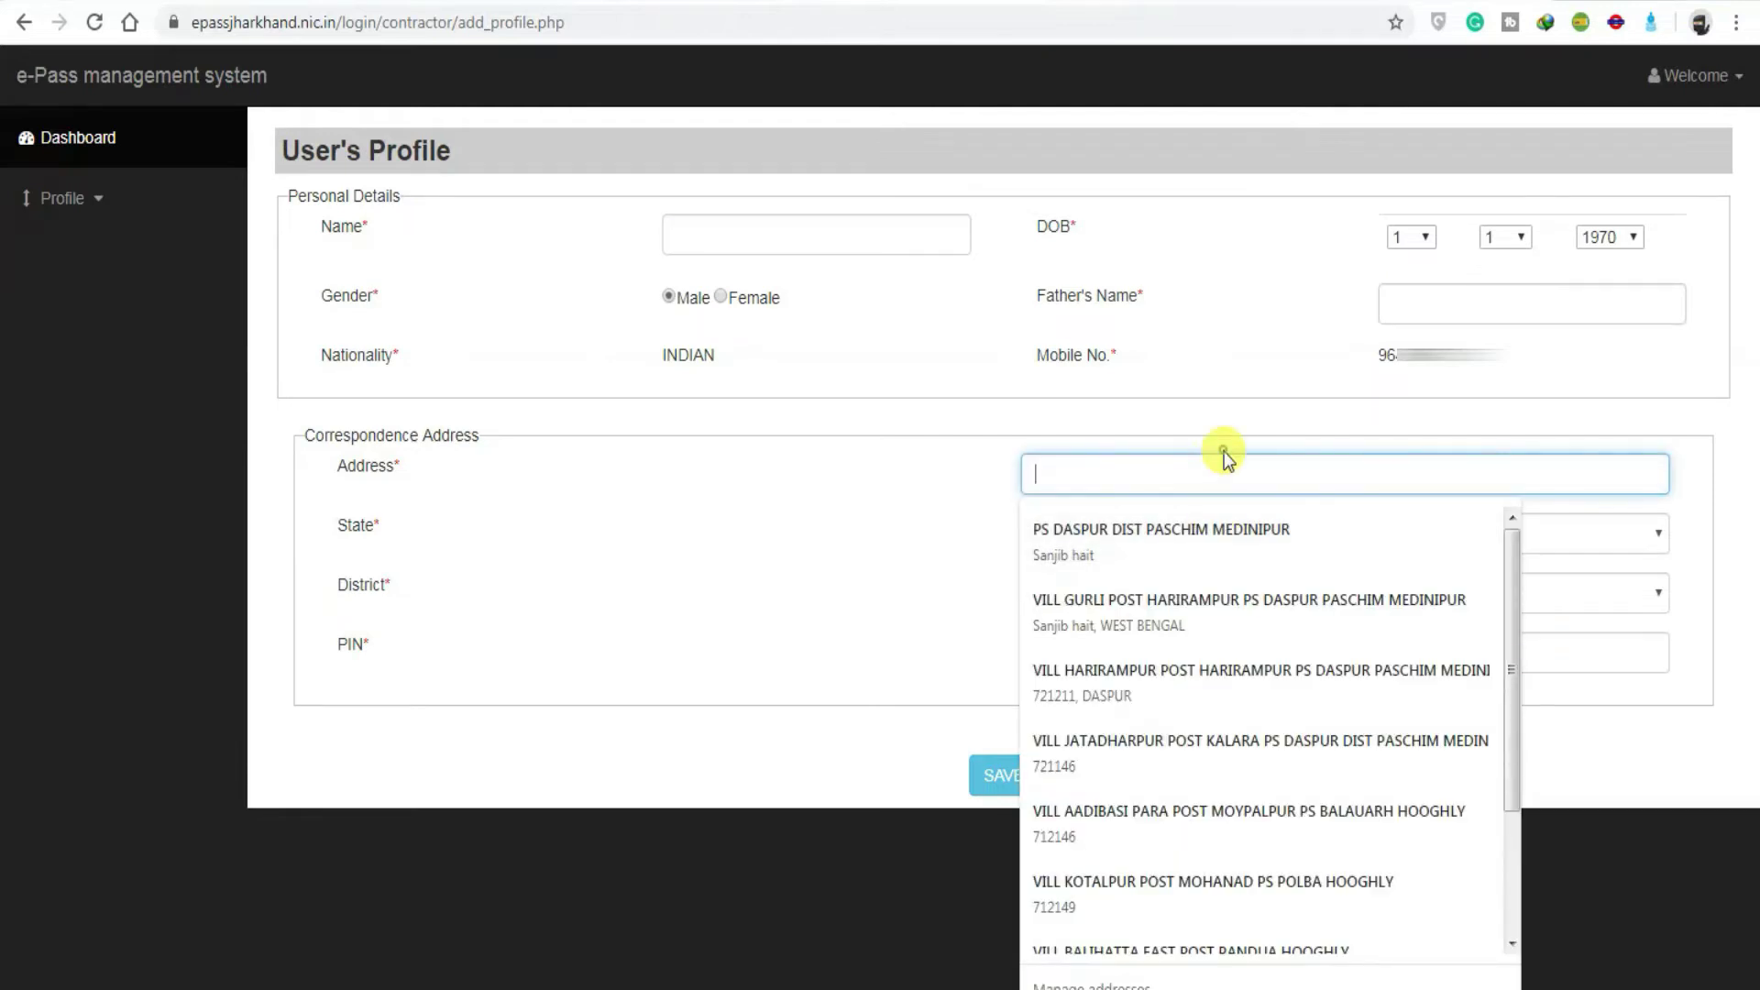
key(Escape)
Step: Choose WEST BENGAL and a district within it, then confirm the profile update
click(1202, 534)
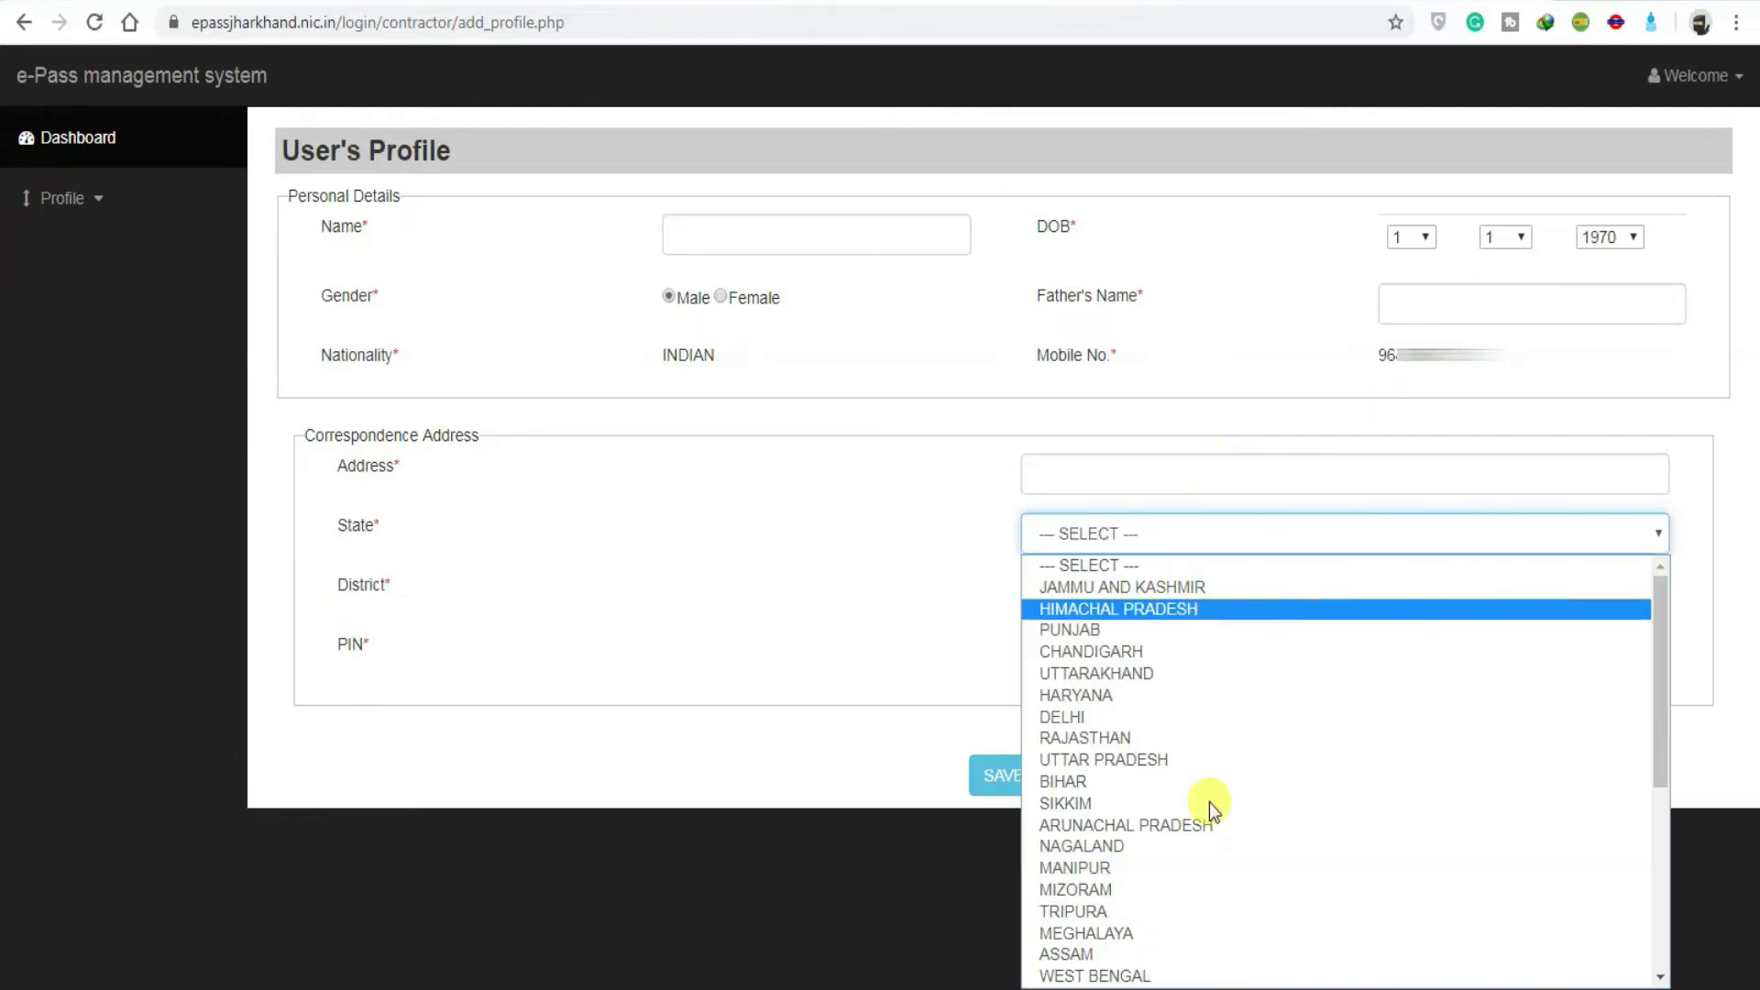
scroll(1191, 860, down, 5)
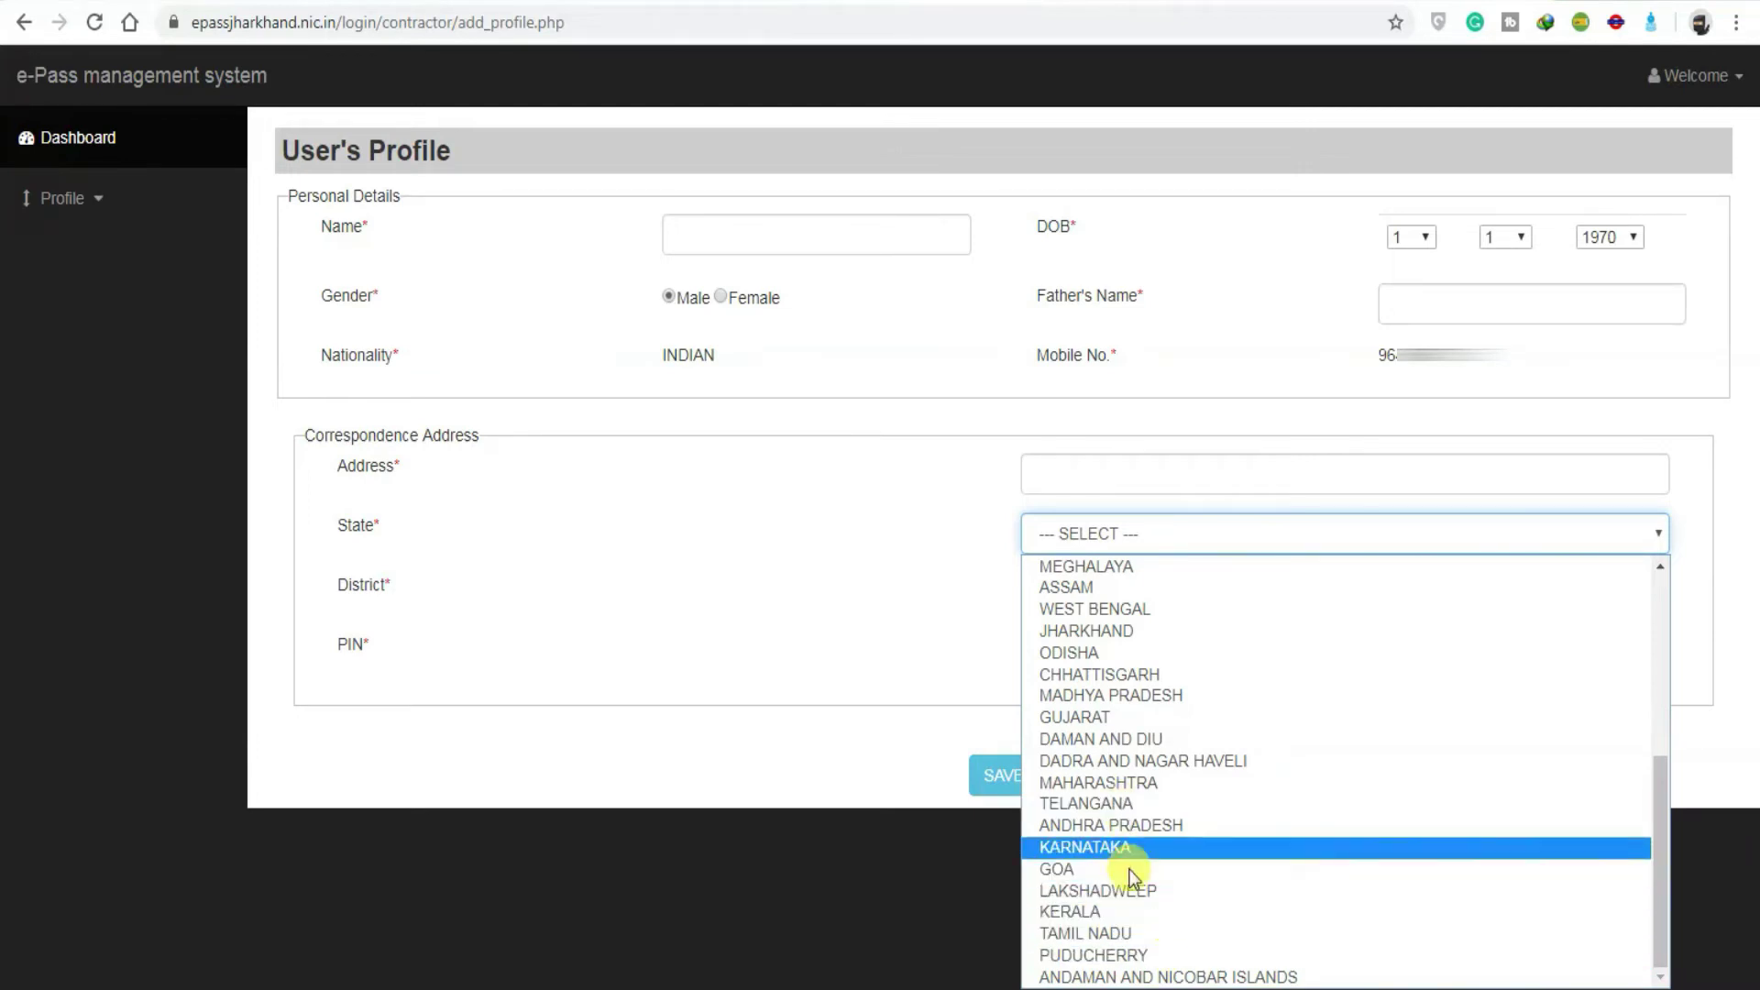
click(1100, 610)
click(1099, 600)
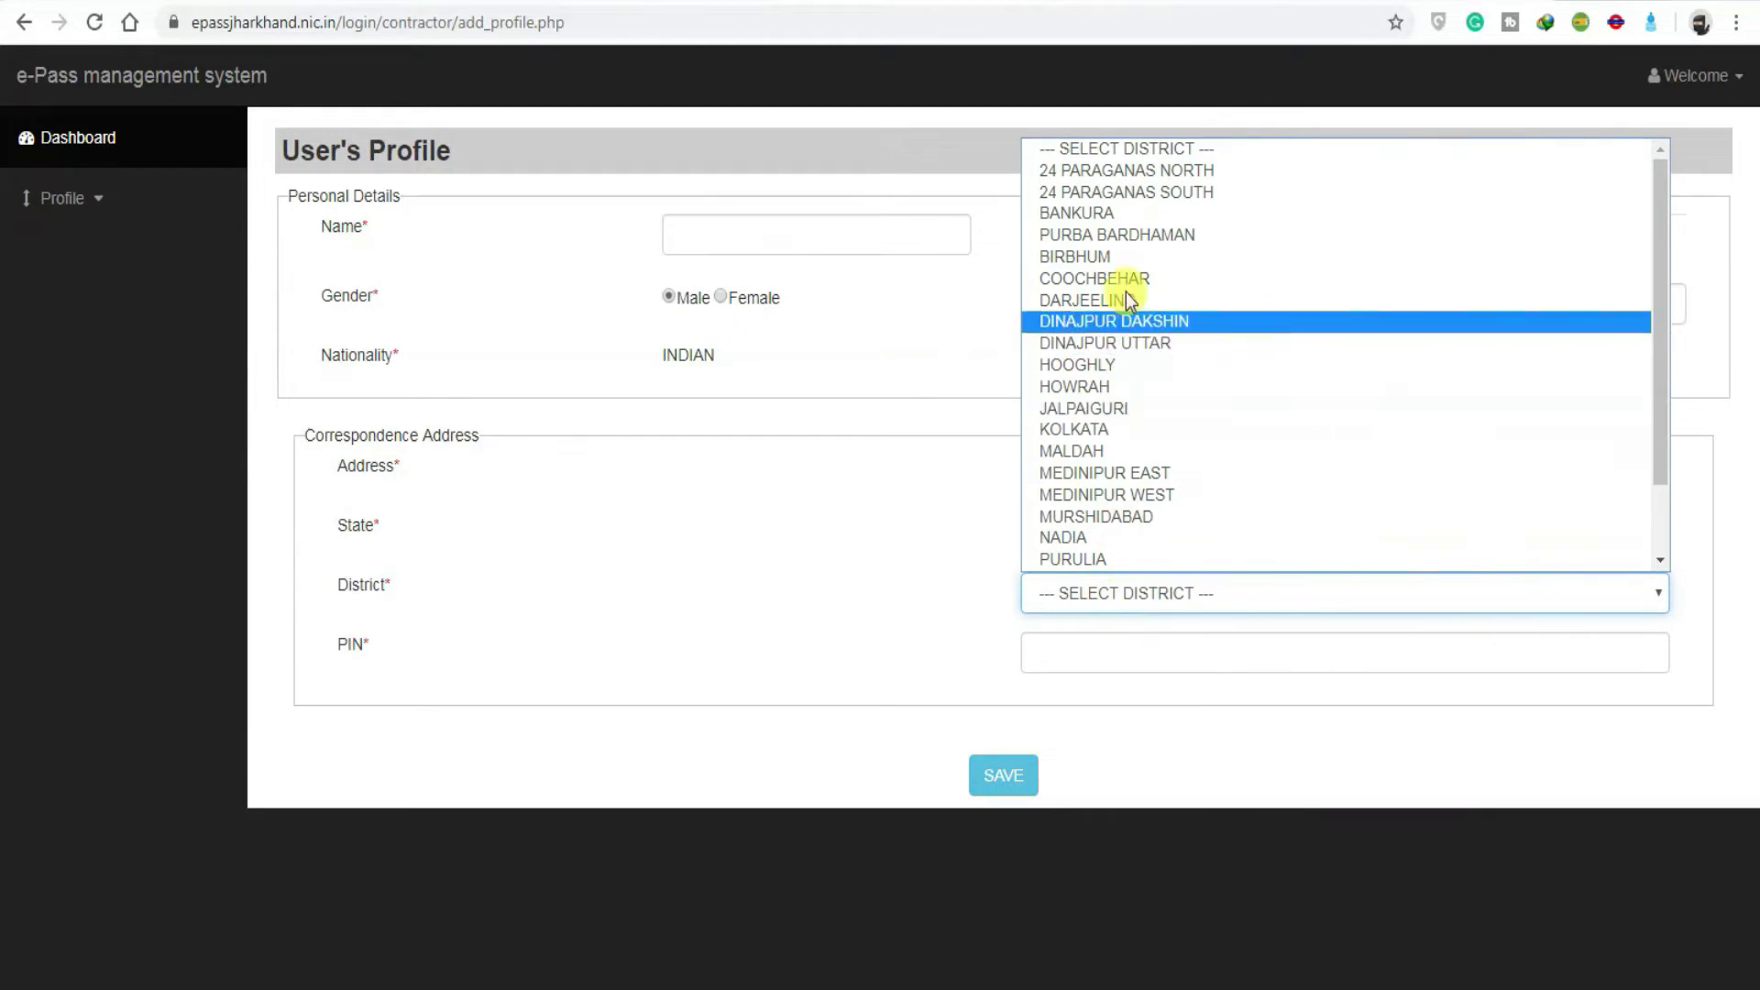
scroll(1125, 410, down, 2)
click(1125, 410)
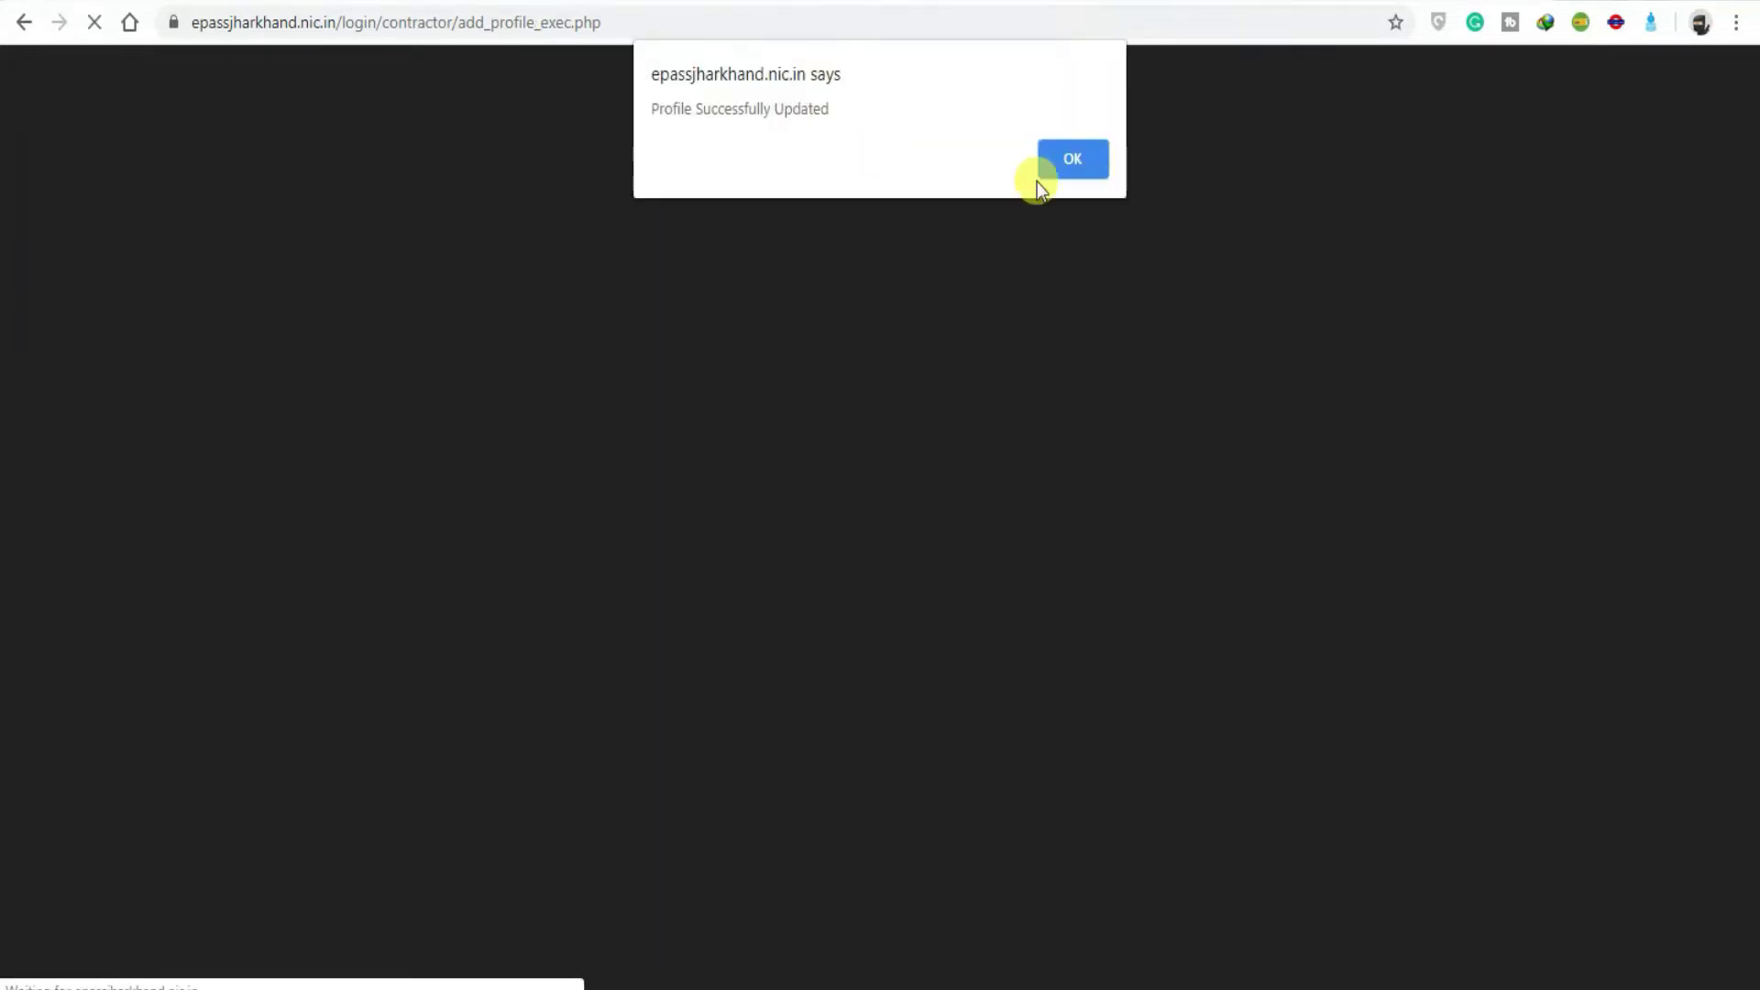
click(1063, 163)
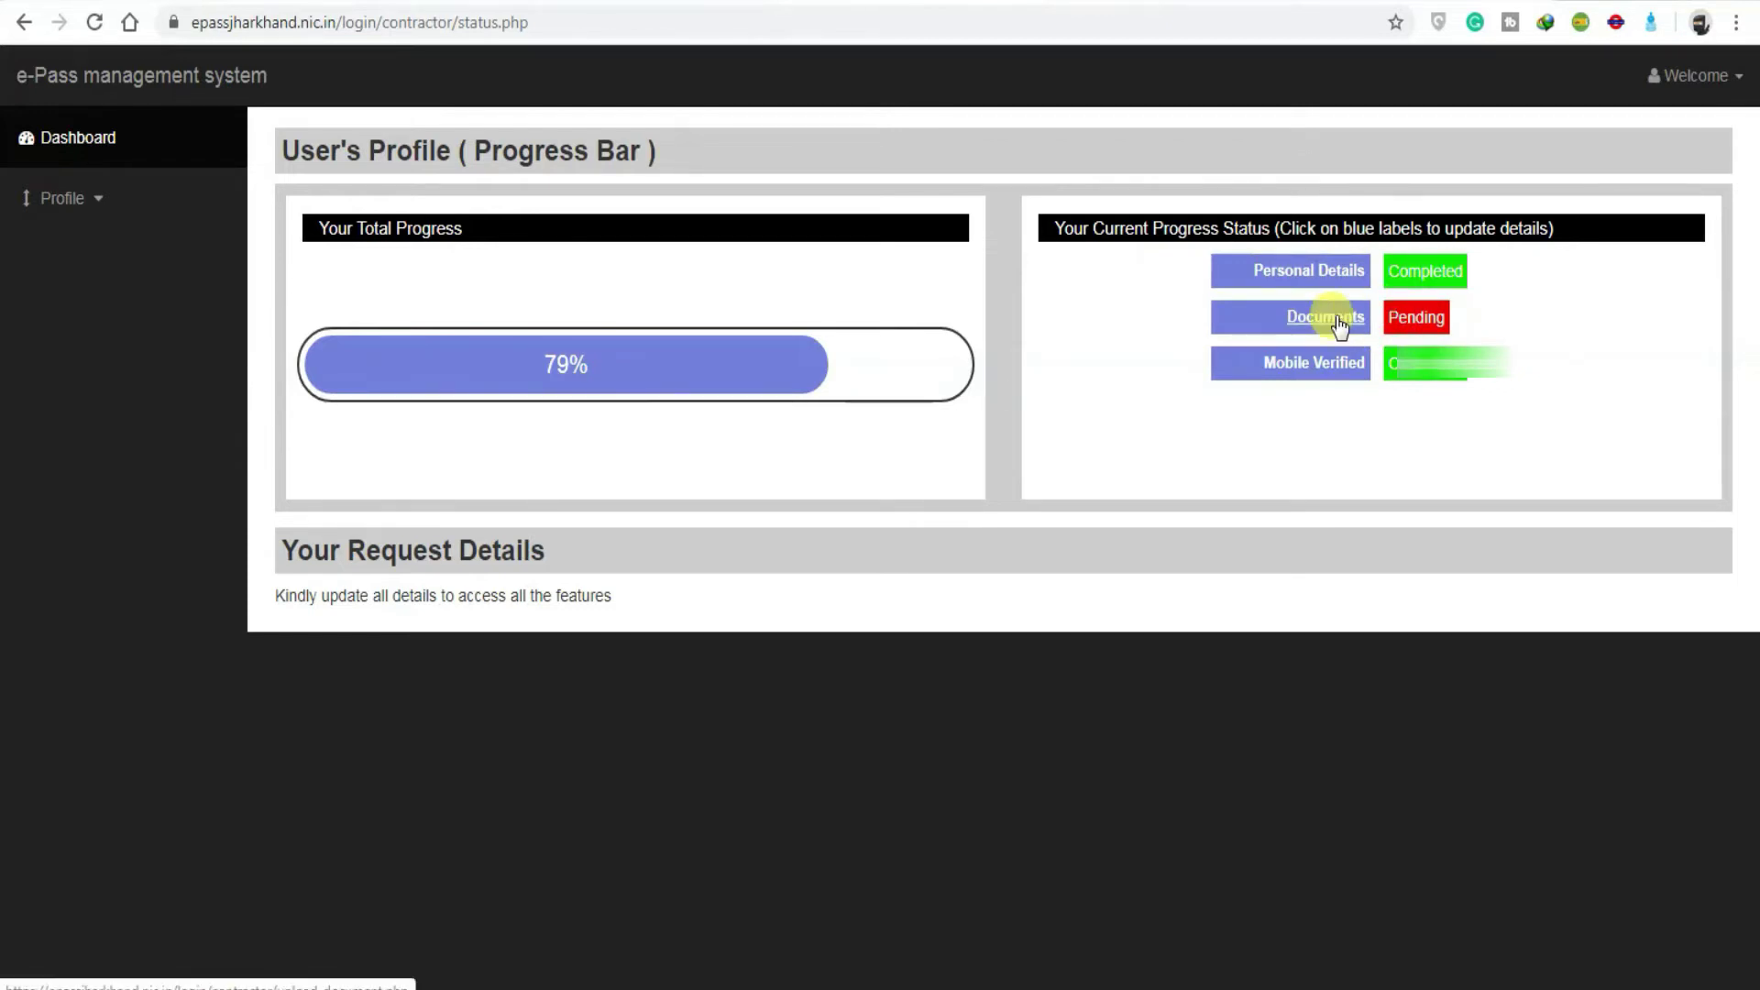
Step: On the Documents page, choose Aadhar Card as the ID type and enter the Id No
click(1338, 317)
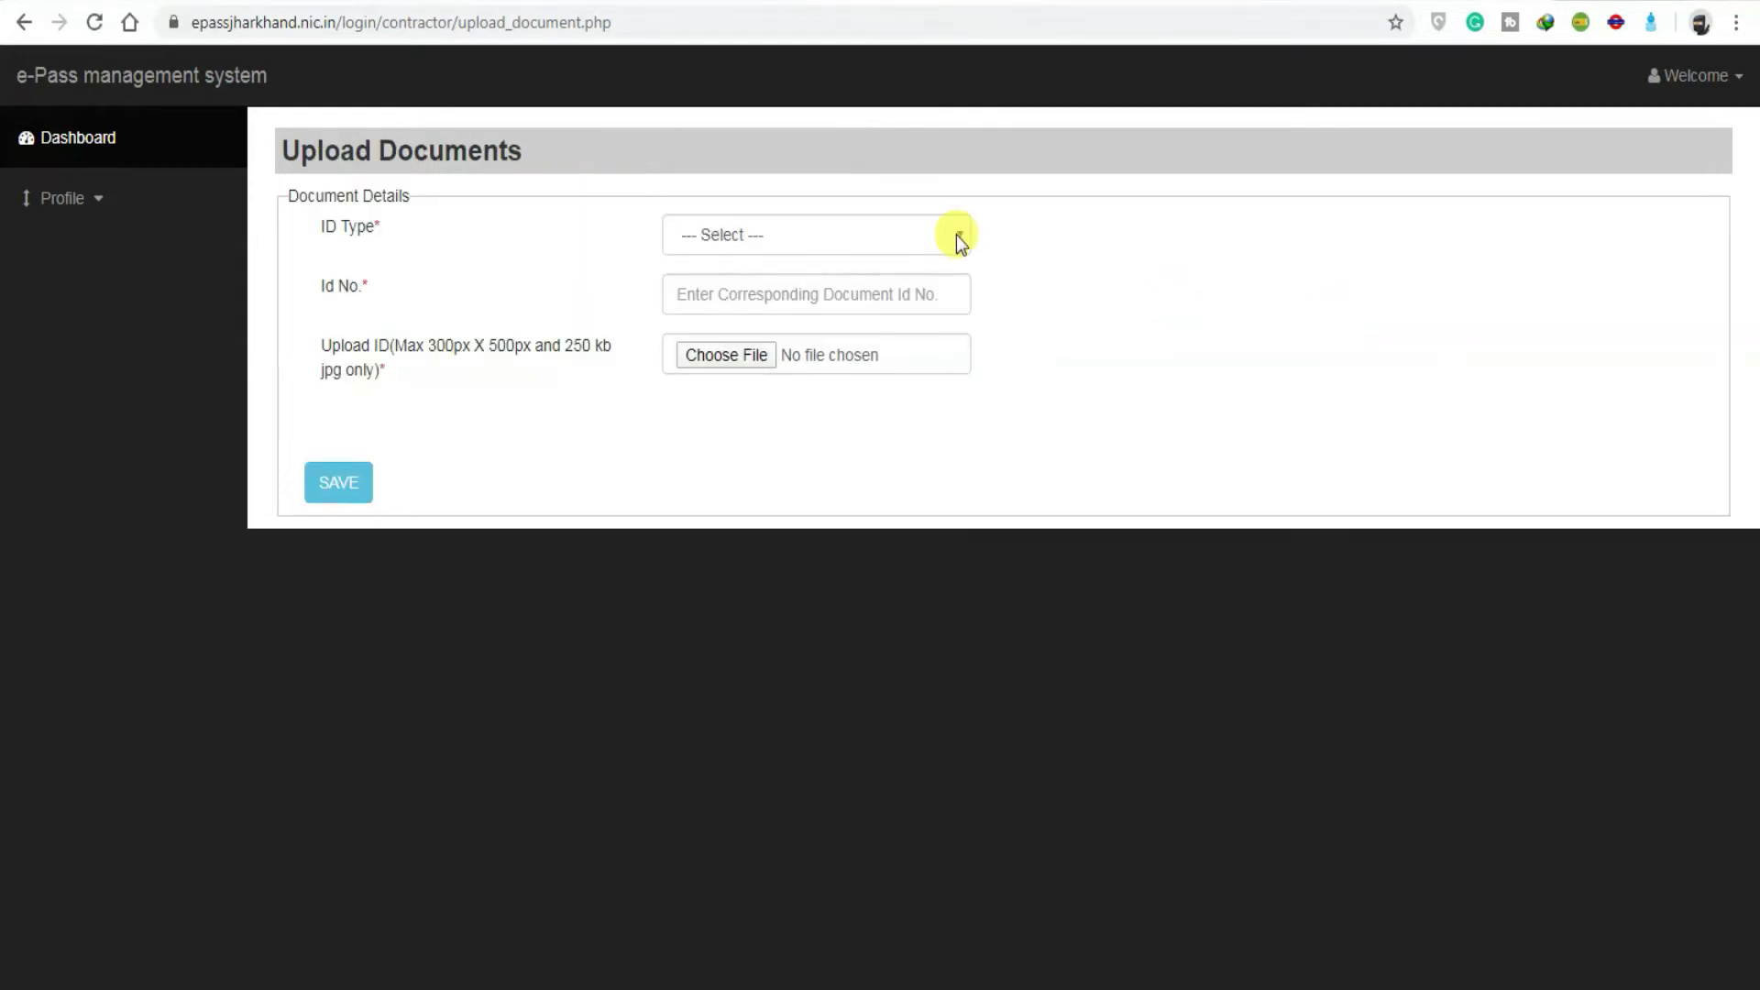
click(932, 228)
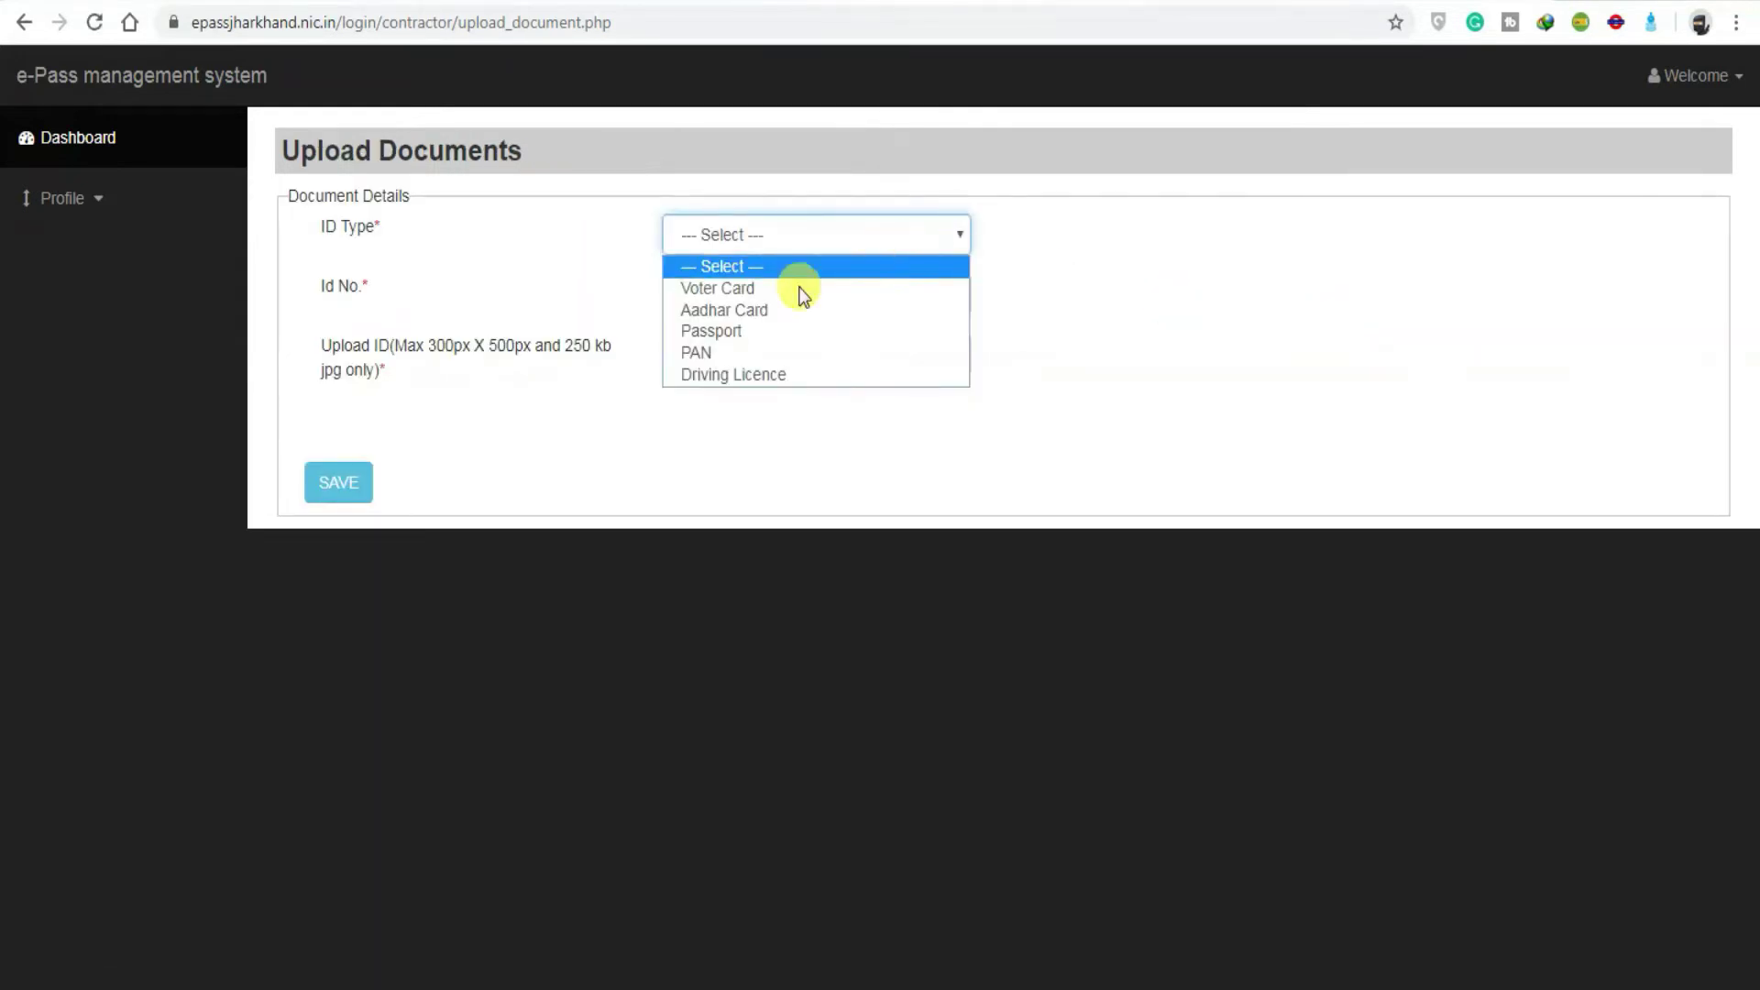
click(720, 318)
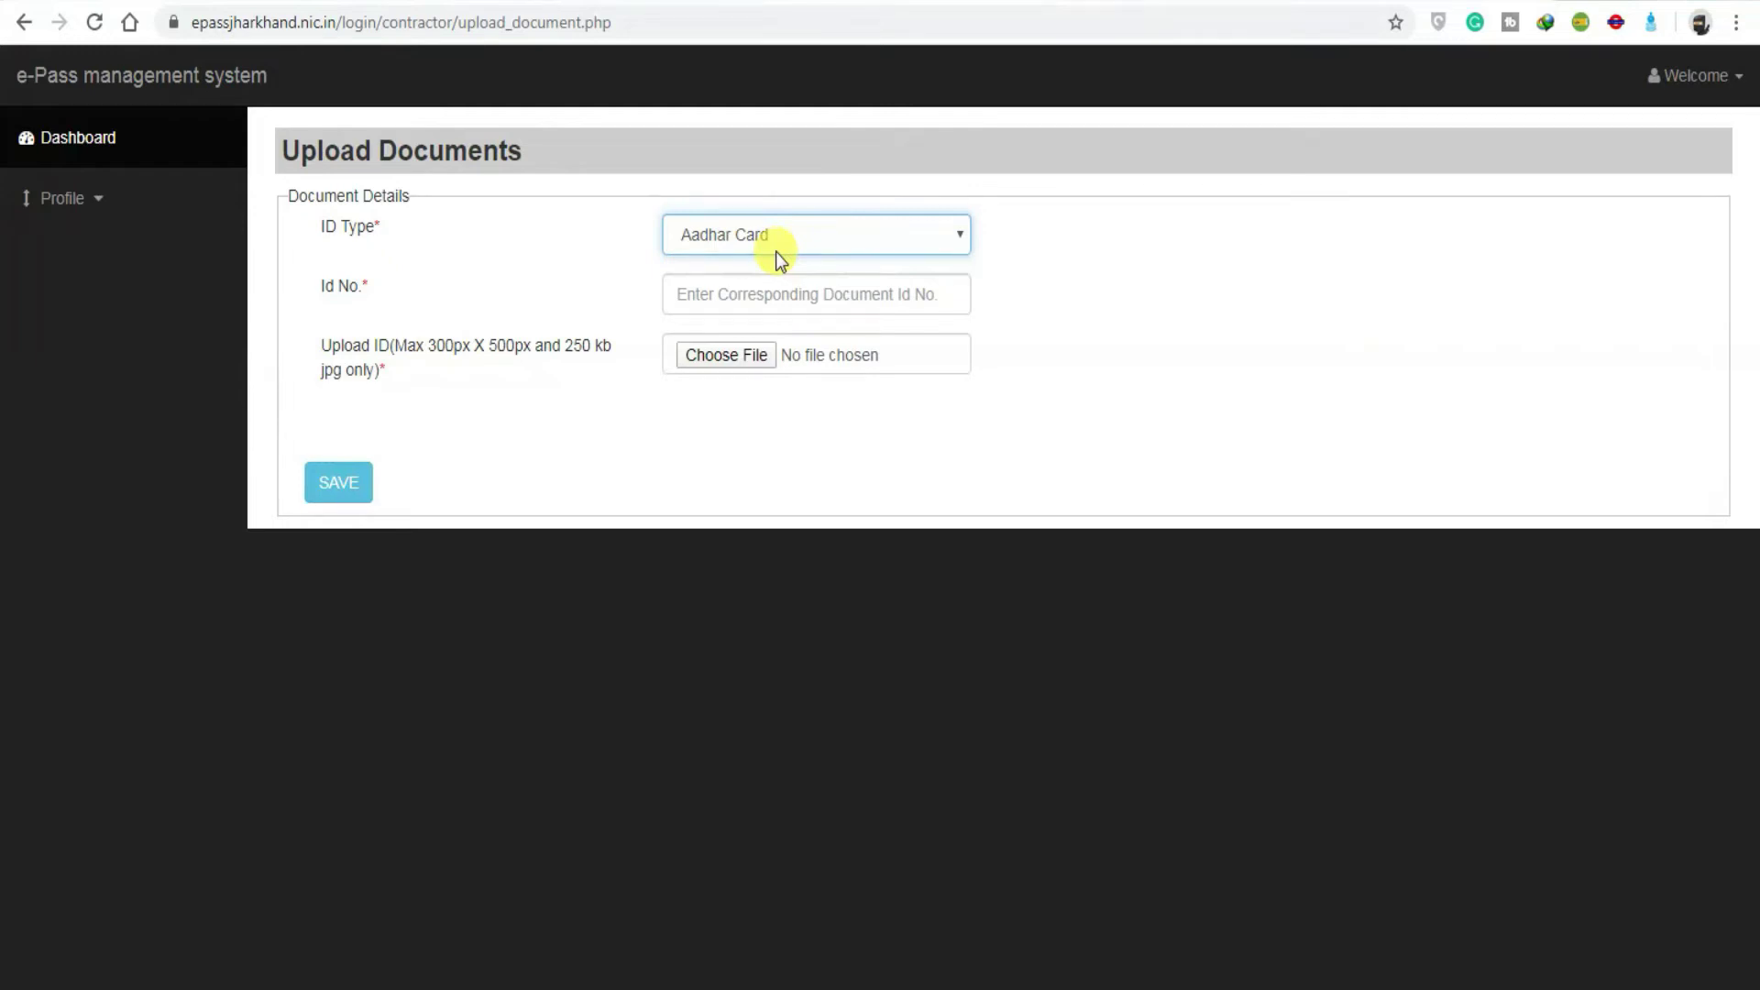
click(770, 288)
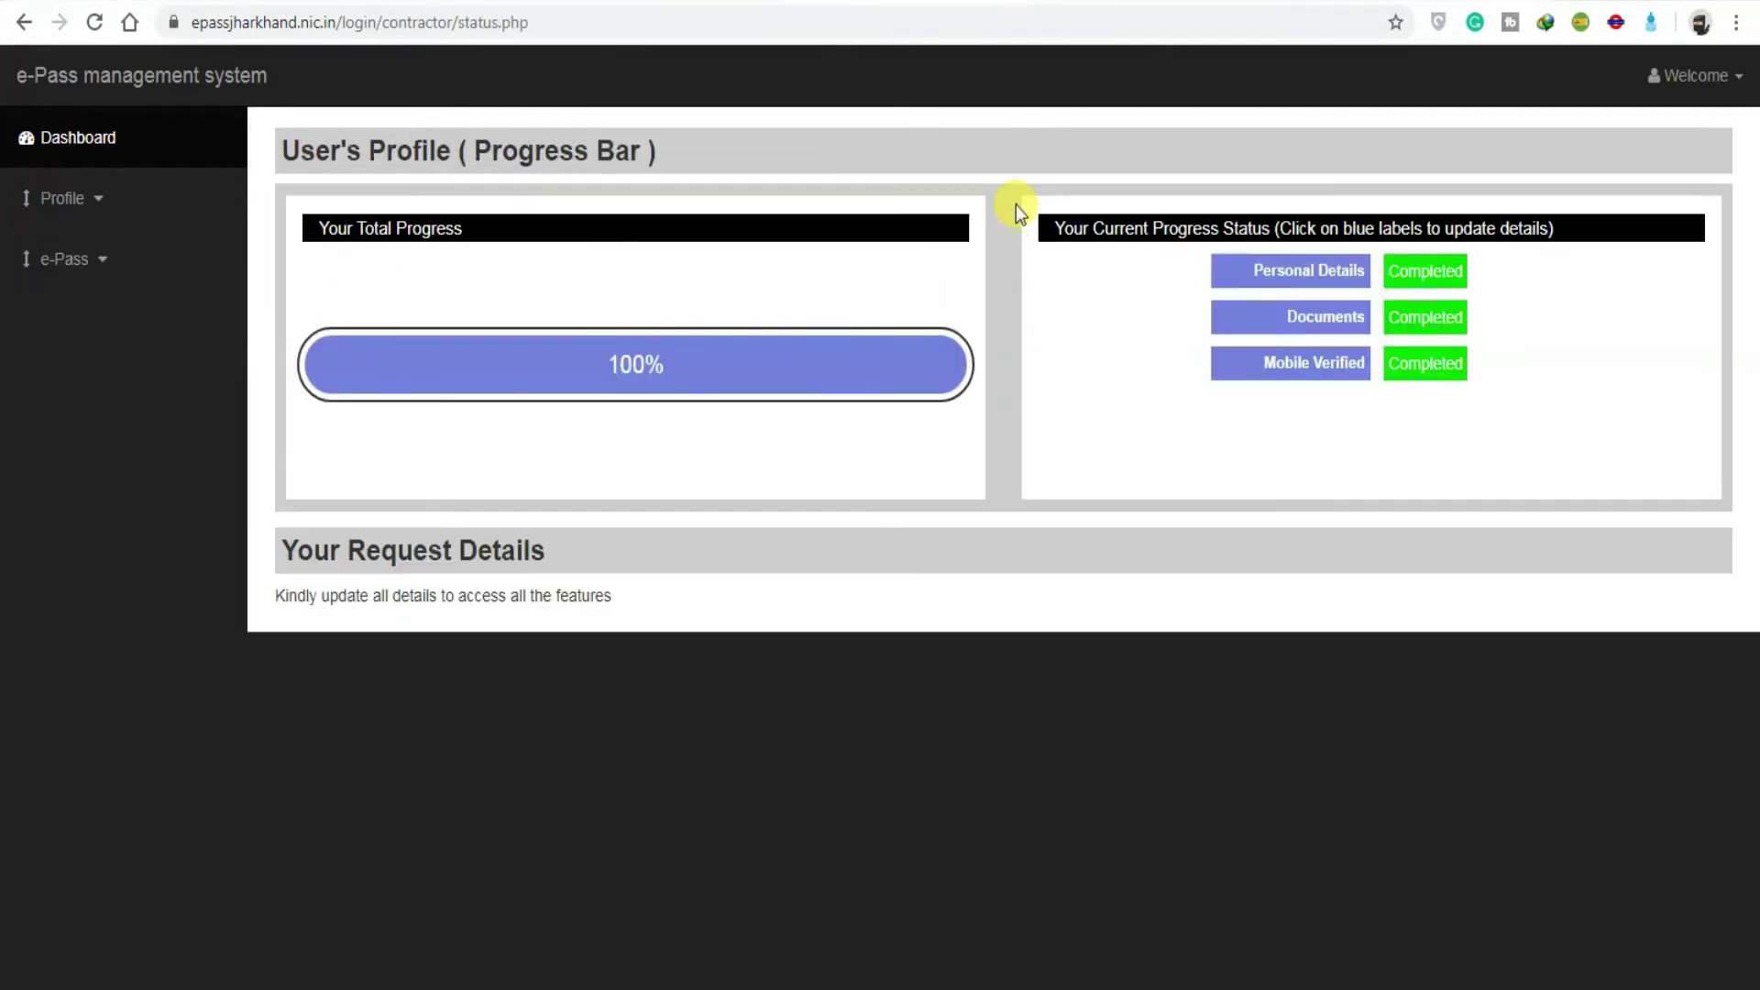
Step: Start a new e-Pass request with EAST SINGHBHUM as the approving district
click(114, 266)
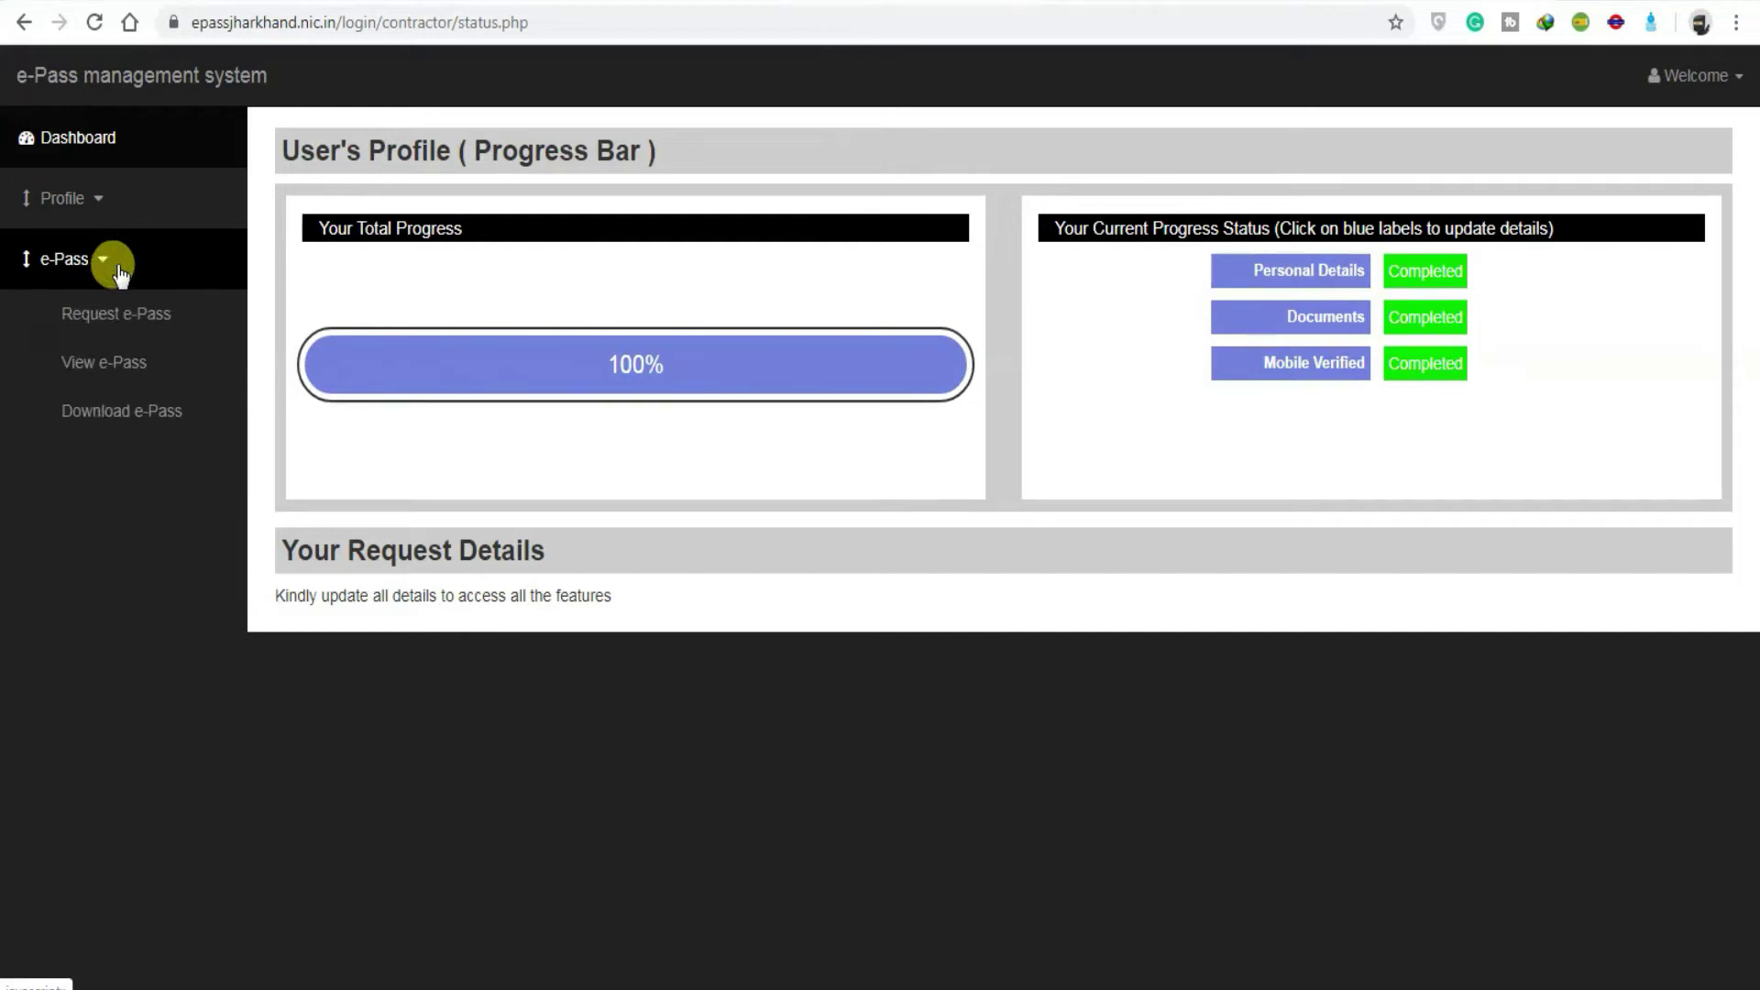
click(147, 321)
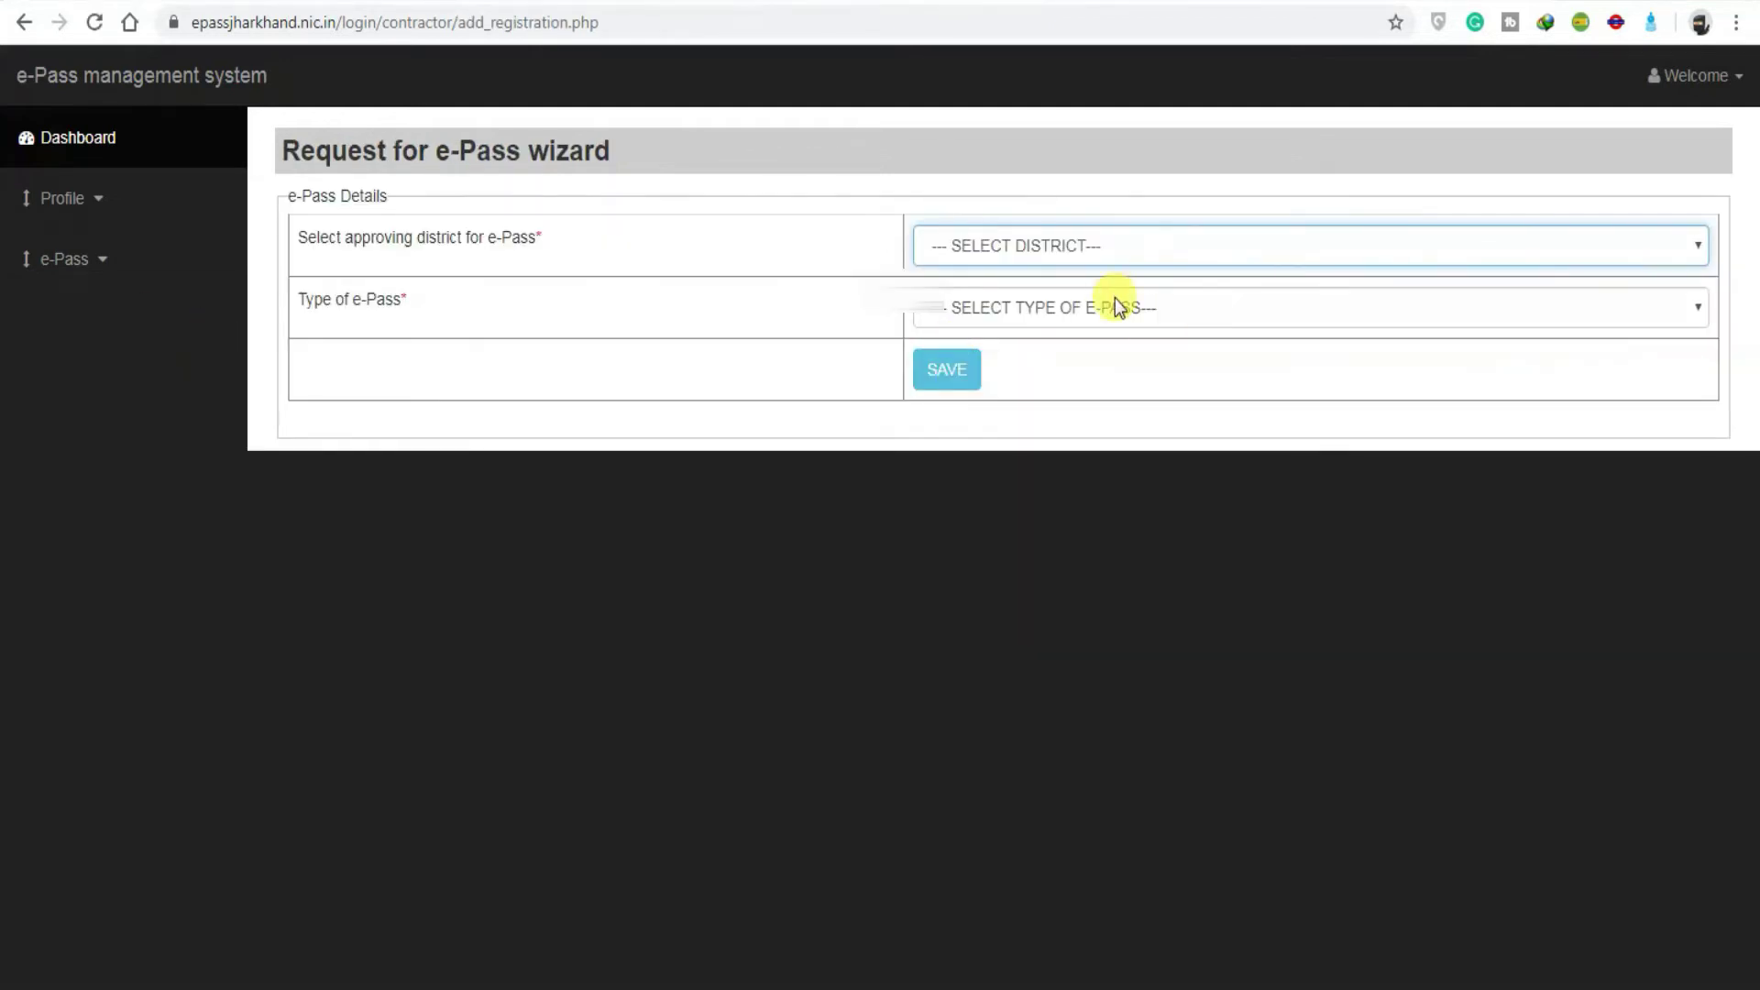
click(1099, 249)
scroll(1115, 596, down, 2)
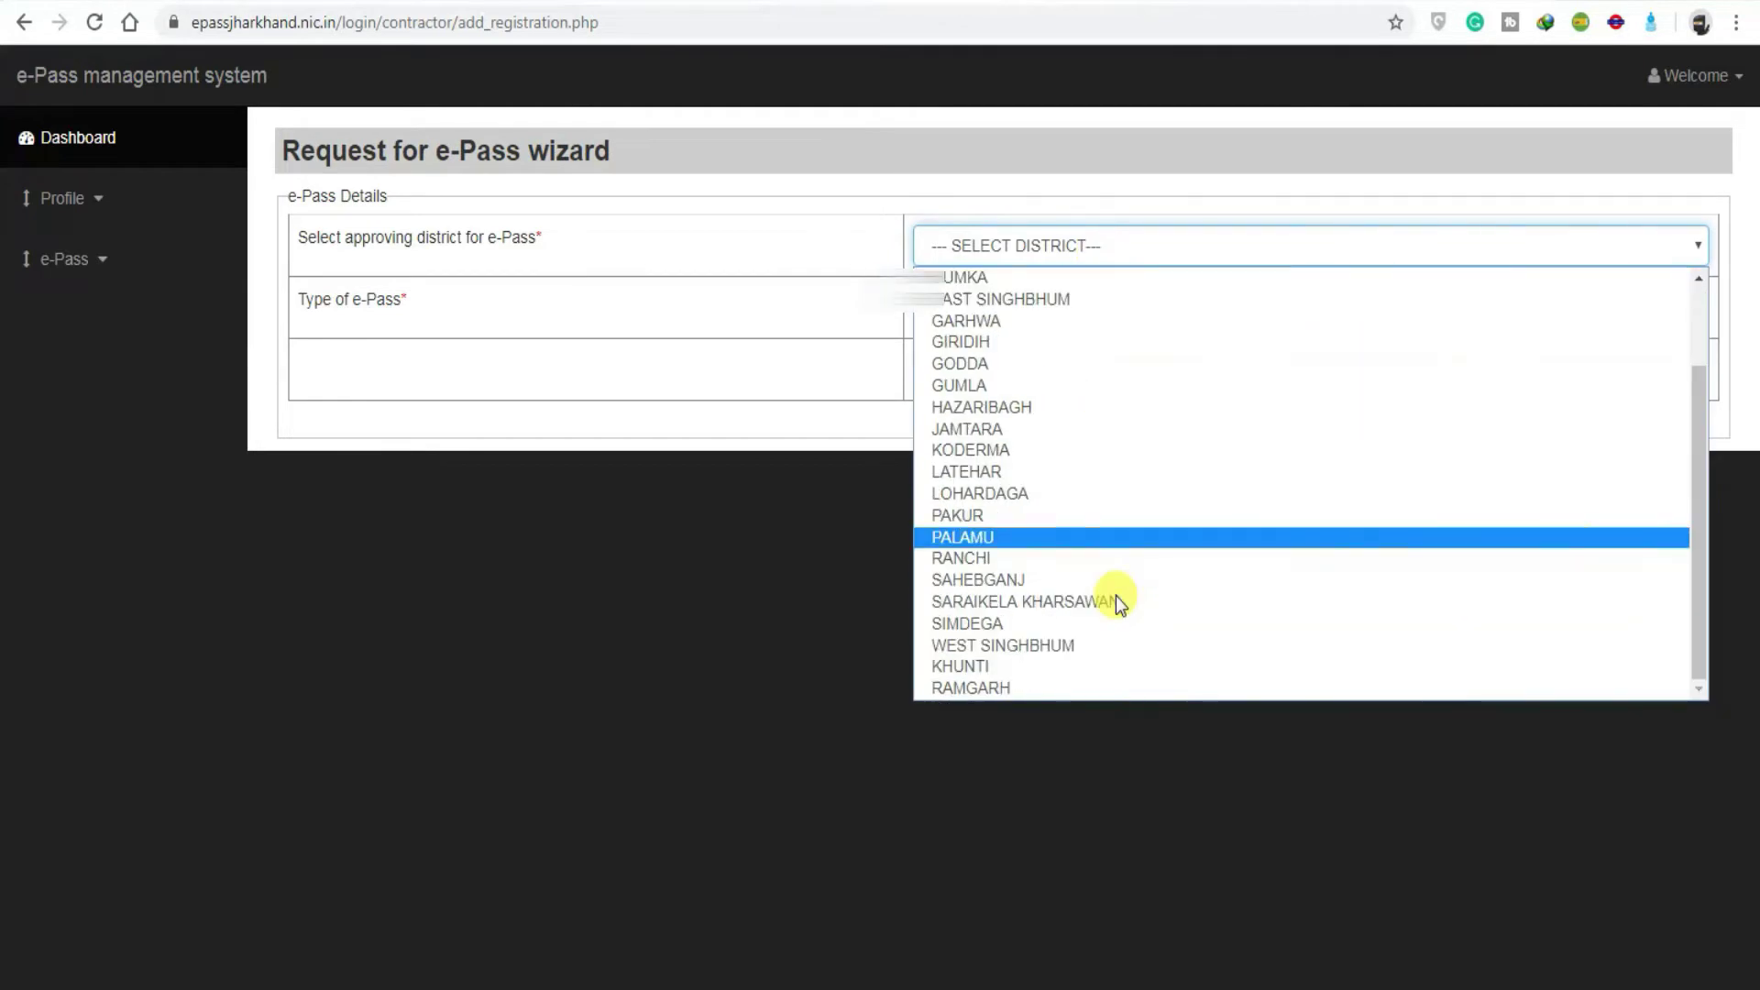
scroll(1111, 589, up, 2)
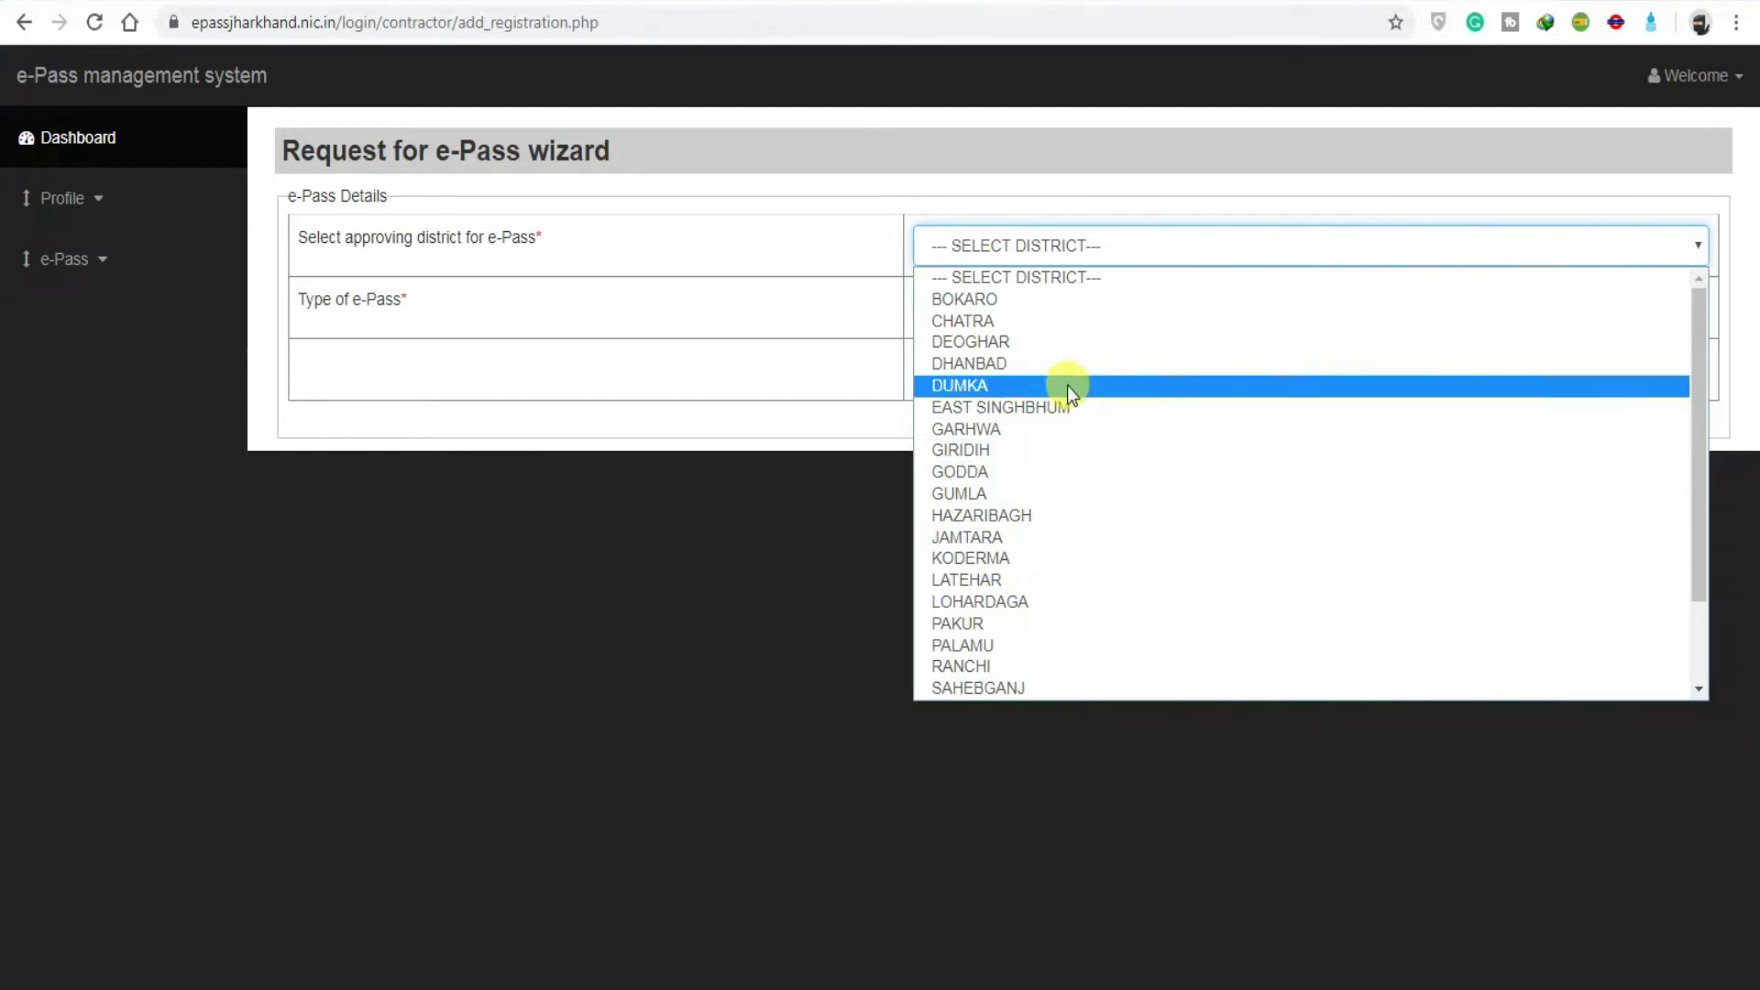
scroll(1065, 398, down, 2)
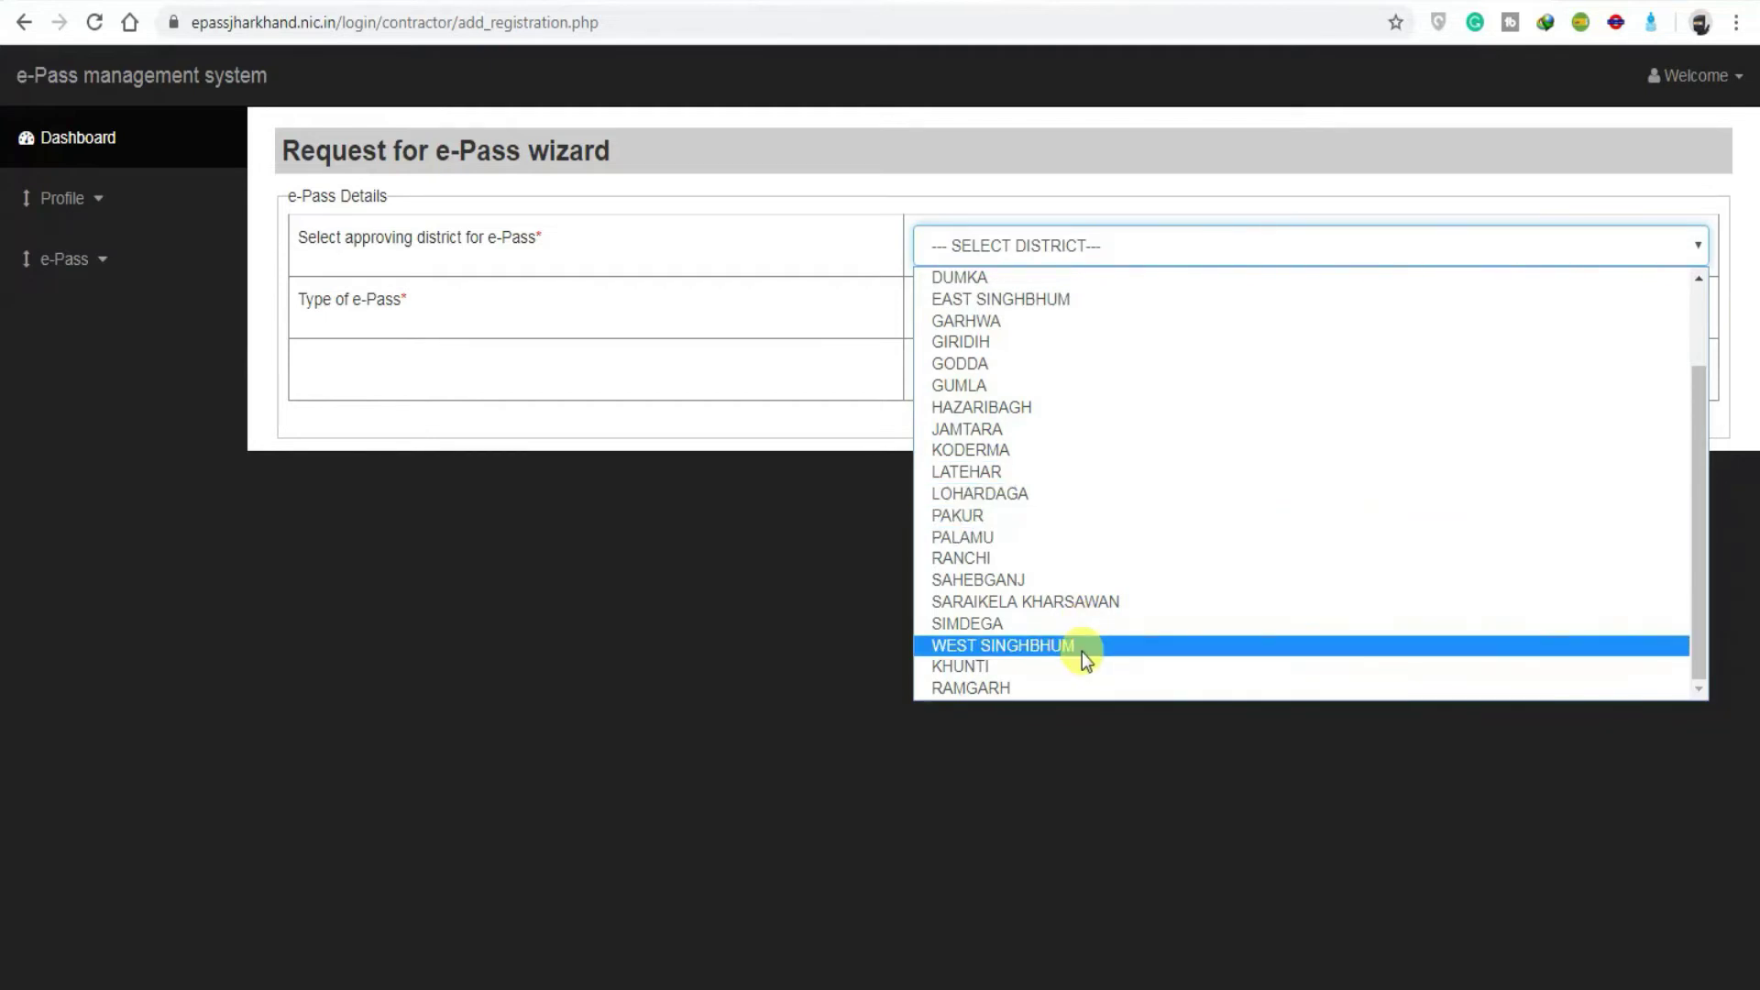
click(1004, 300)
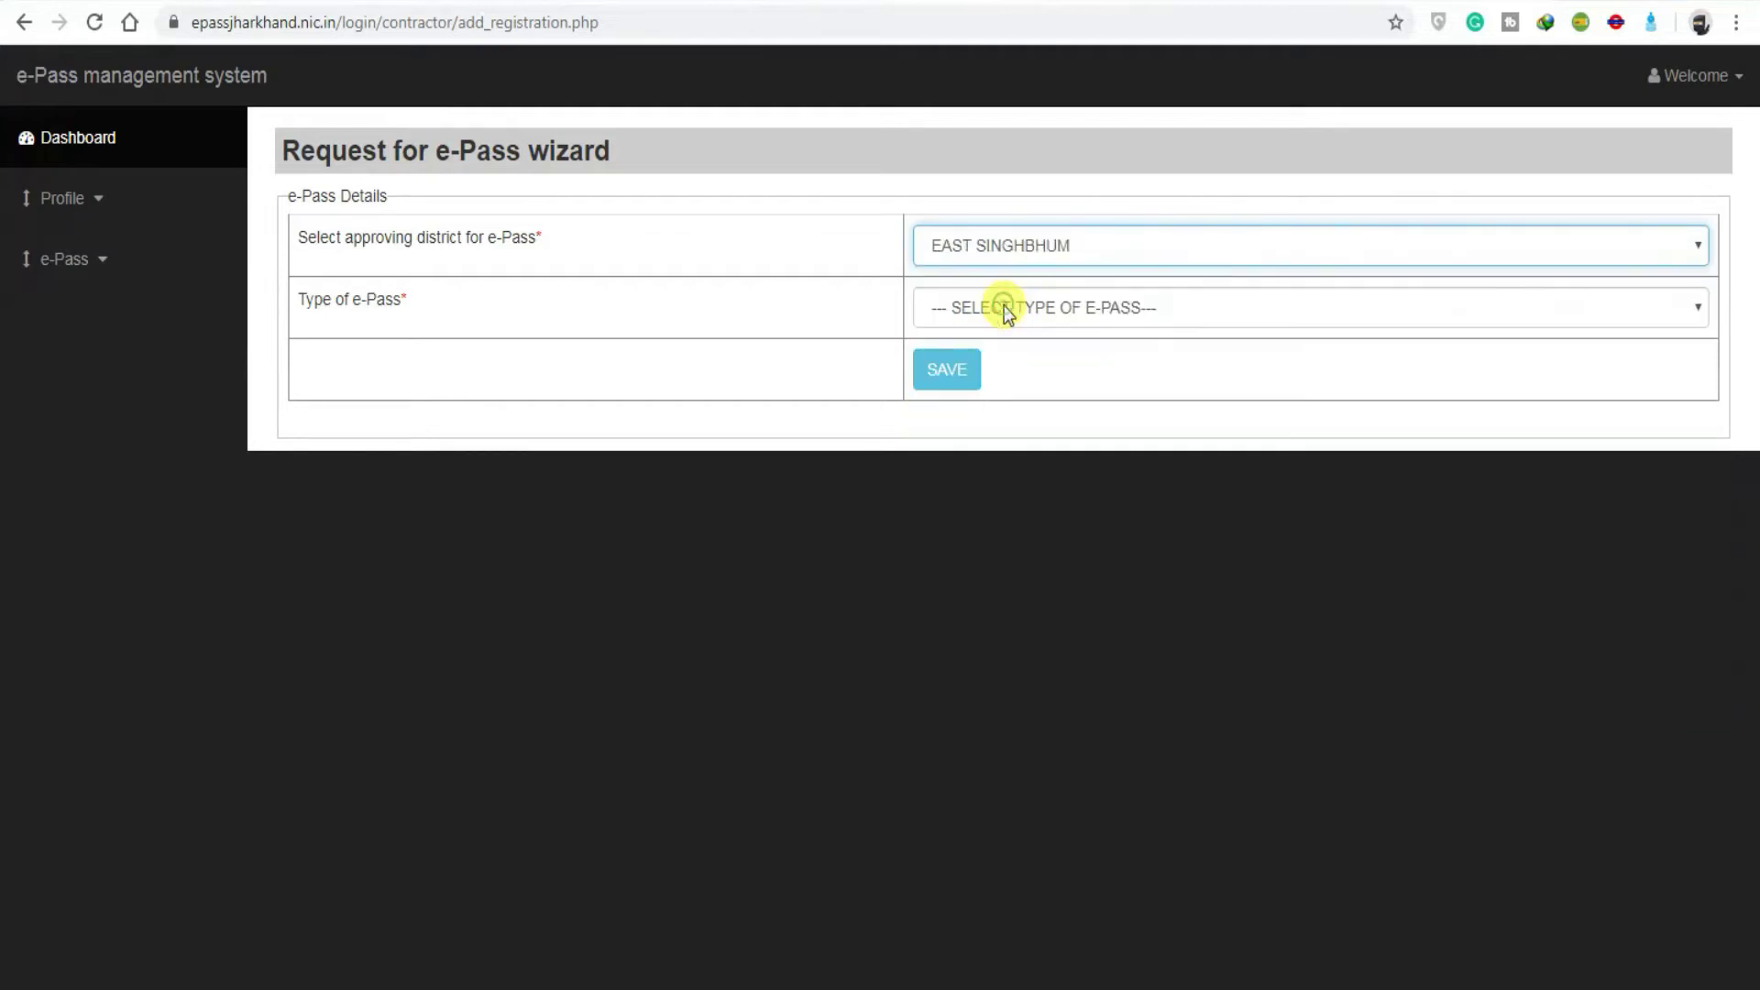
Step: Set the pass type to 'Going outside Jharkhand' and save the choices
click(1093, 316)
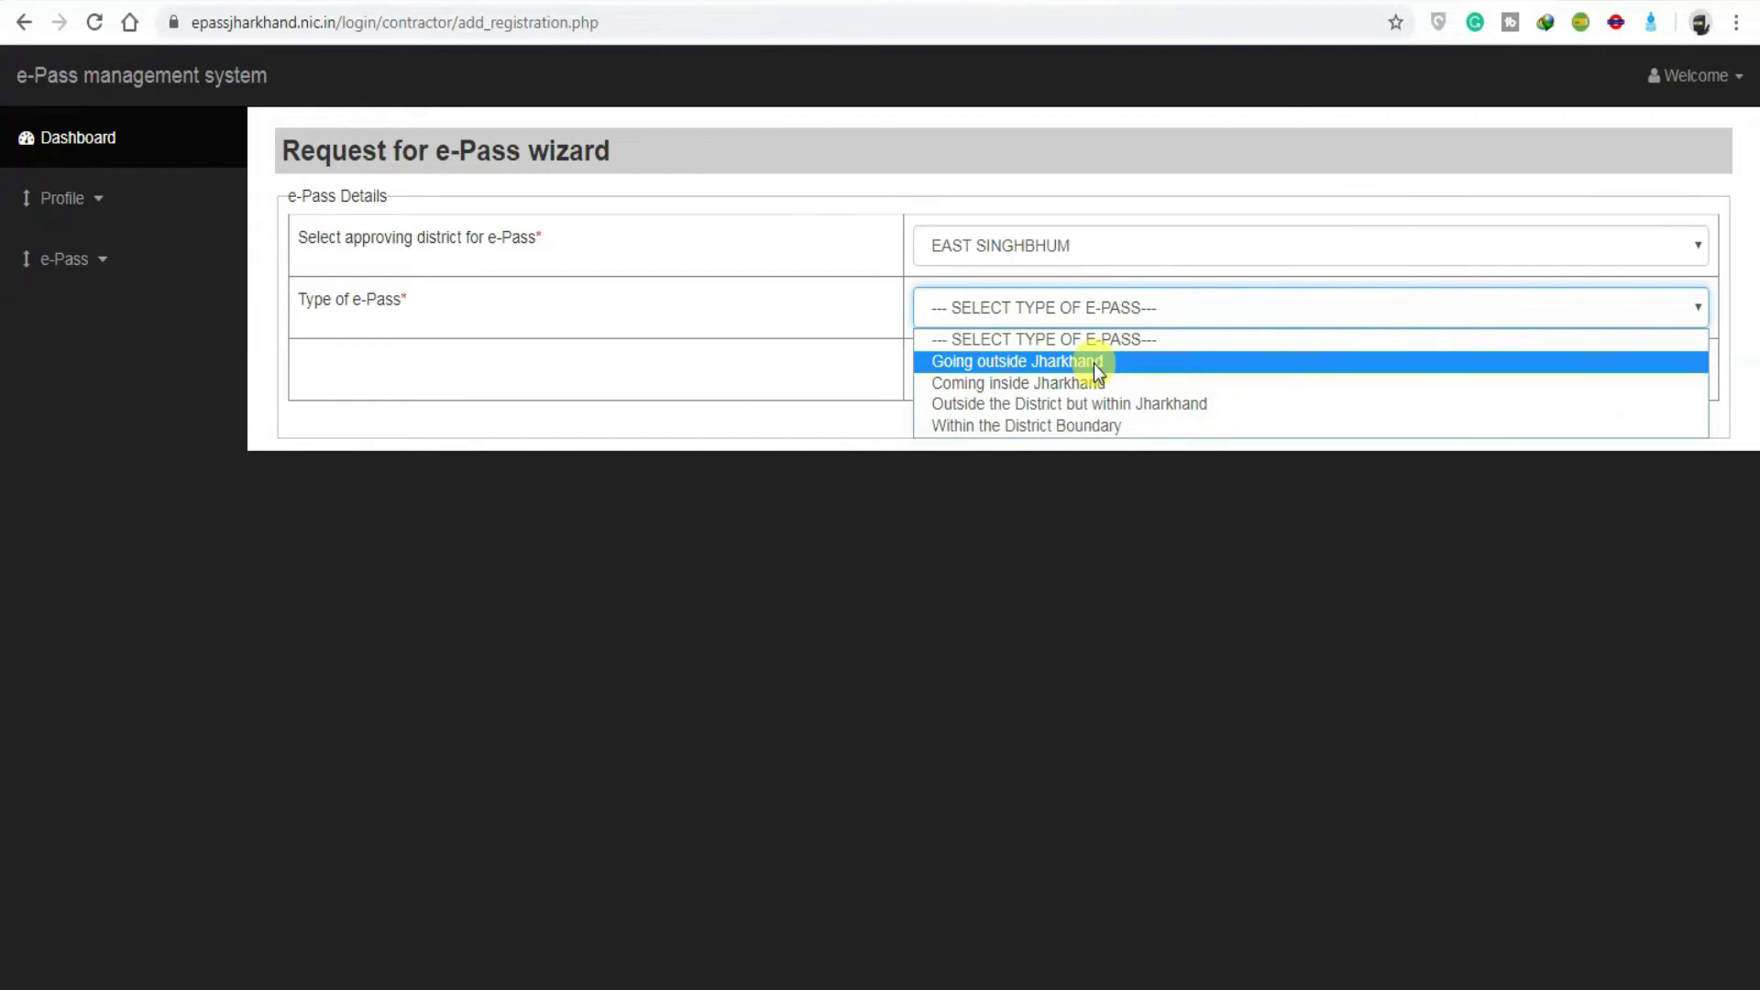
click(1093, 365)
right_click(947, 369)
click(876, 9)
click(932, 375)
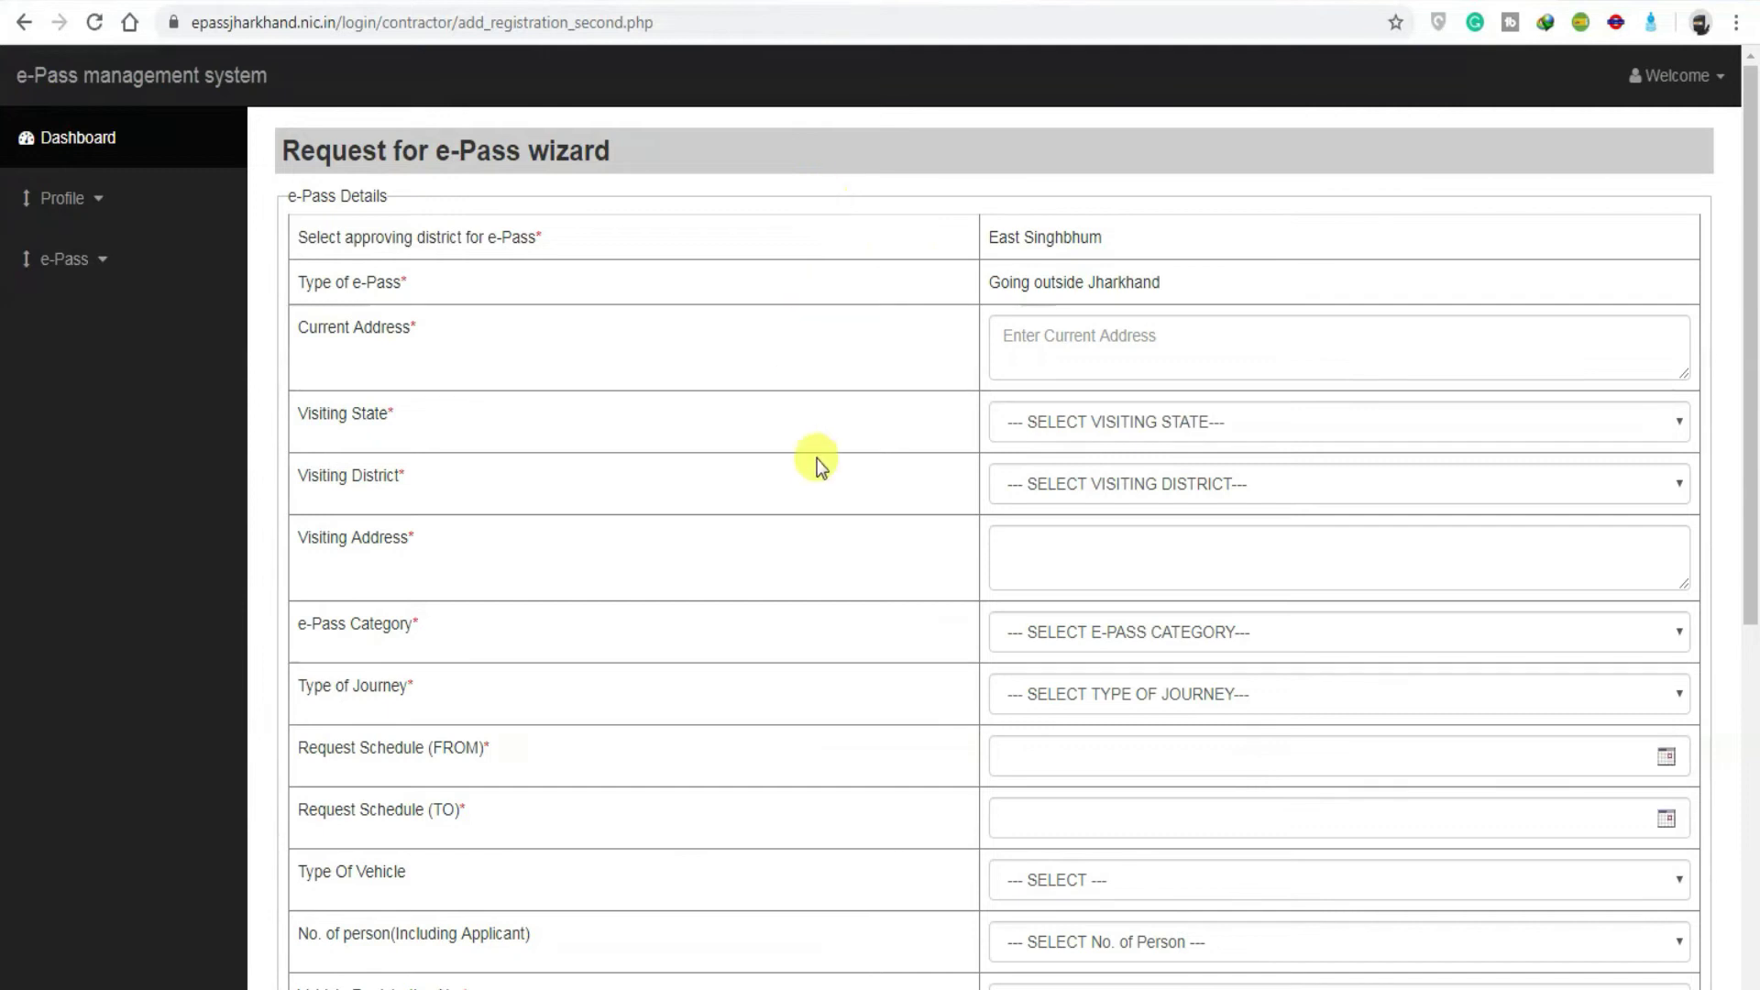
Step: Enter the current address on the request form and start listing the other travellers' names
scroll(875, 468, down, 1)
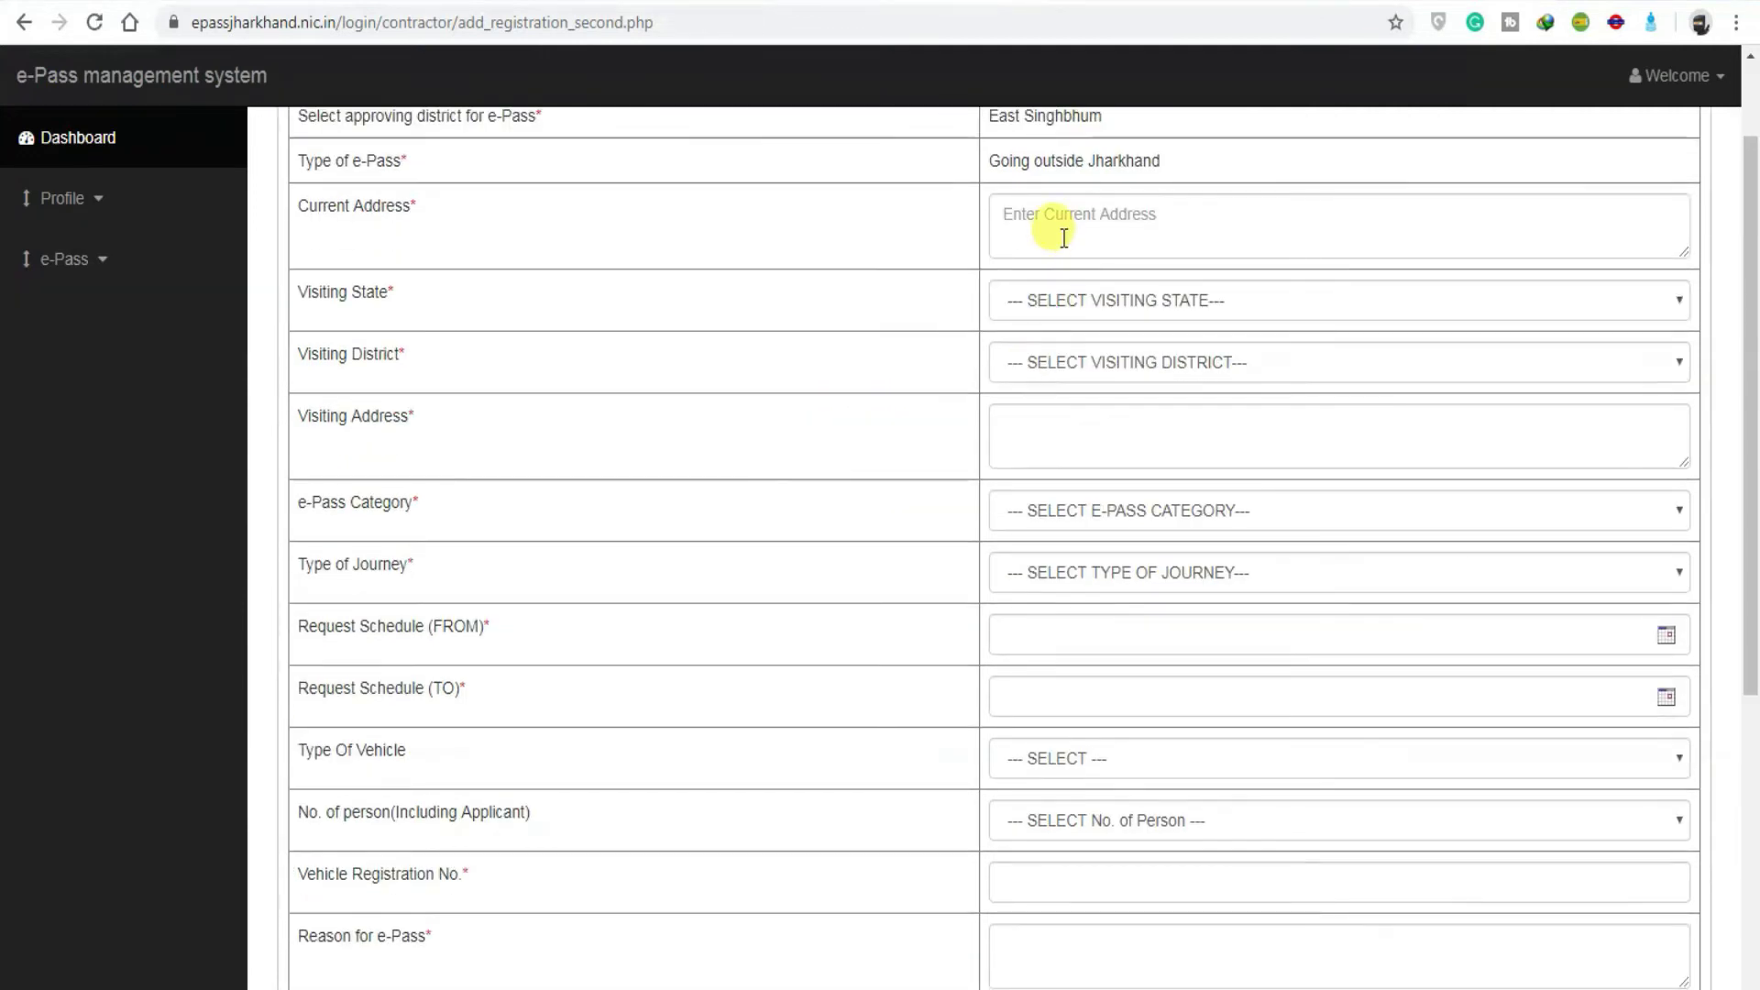
scroll(1054, 392, down, 4)
scroll(1055, 393, up, 1)
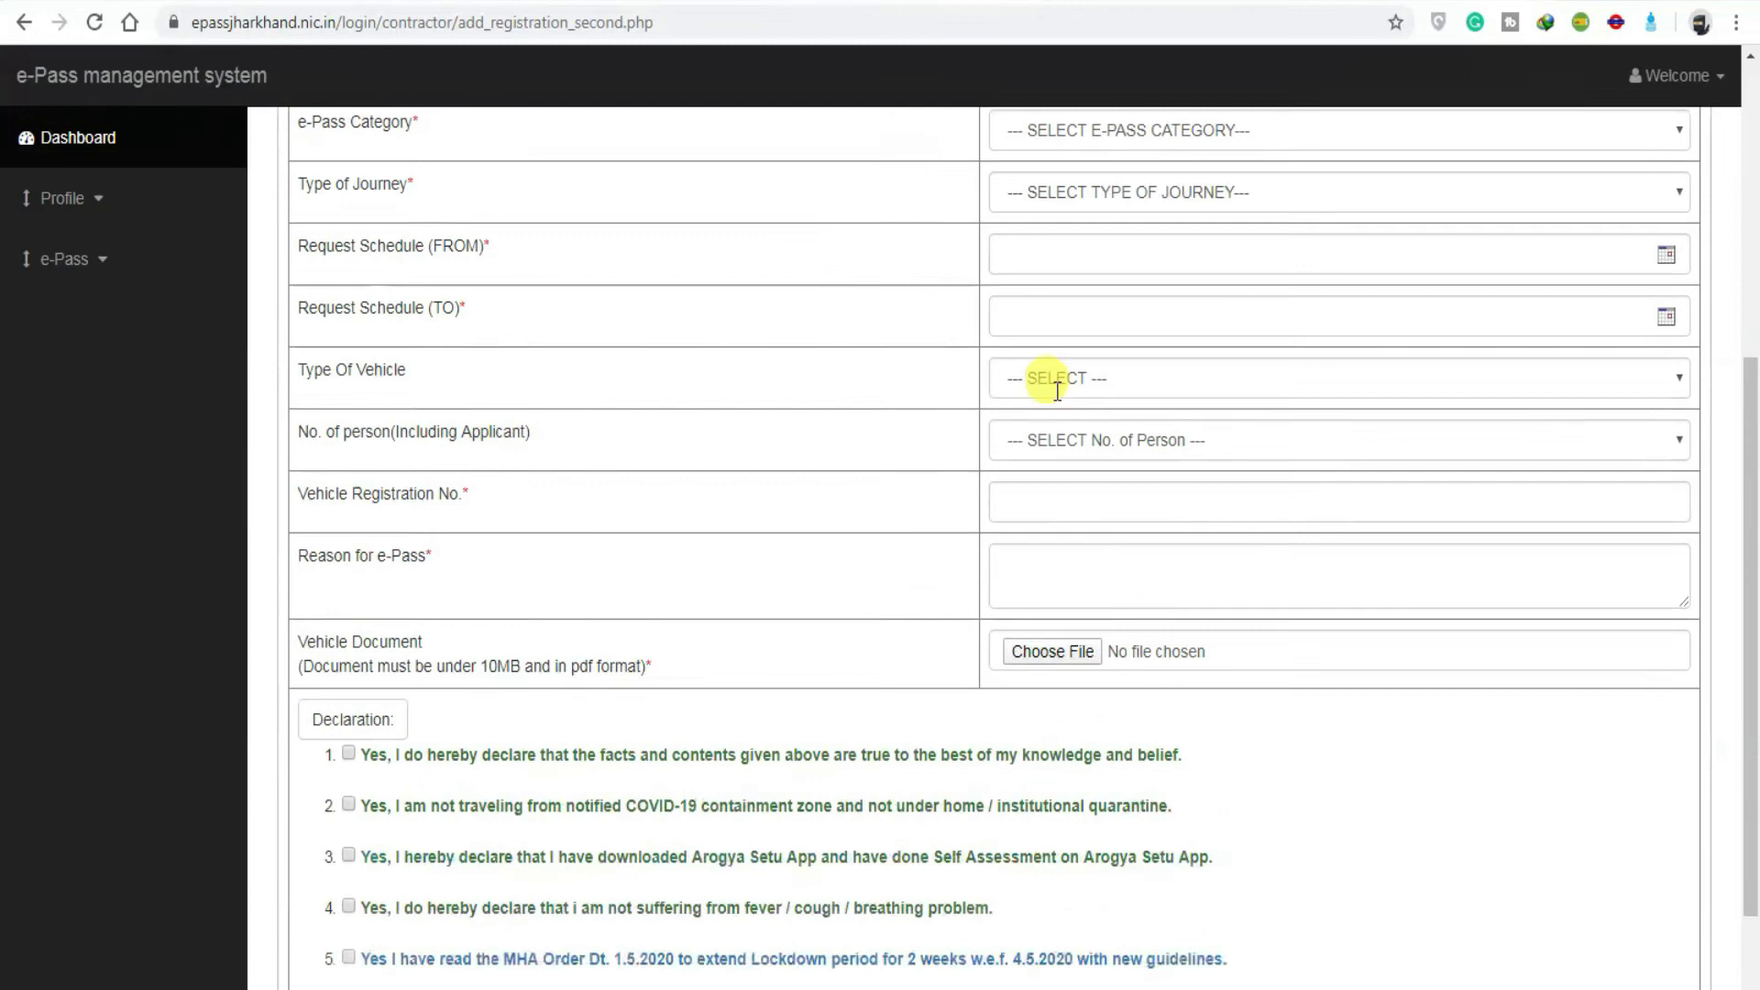
scroll(1054, 385, up, 4)
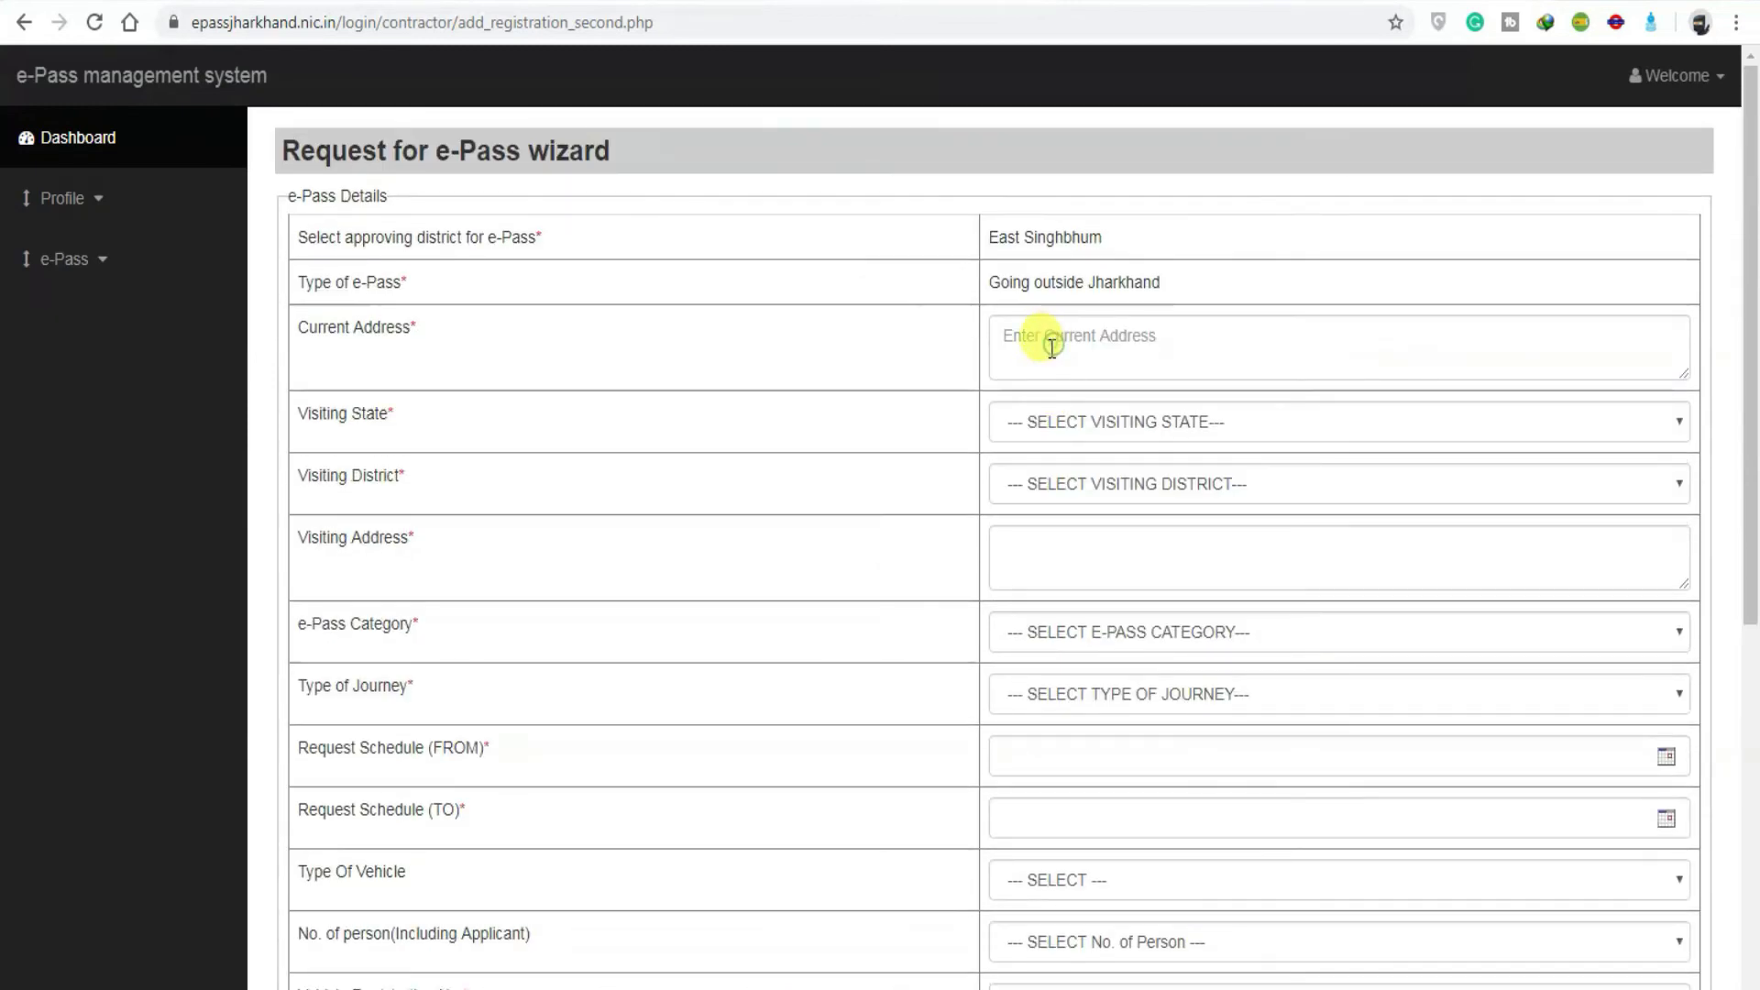
click(1051, 345)
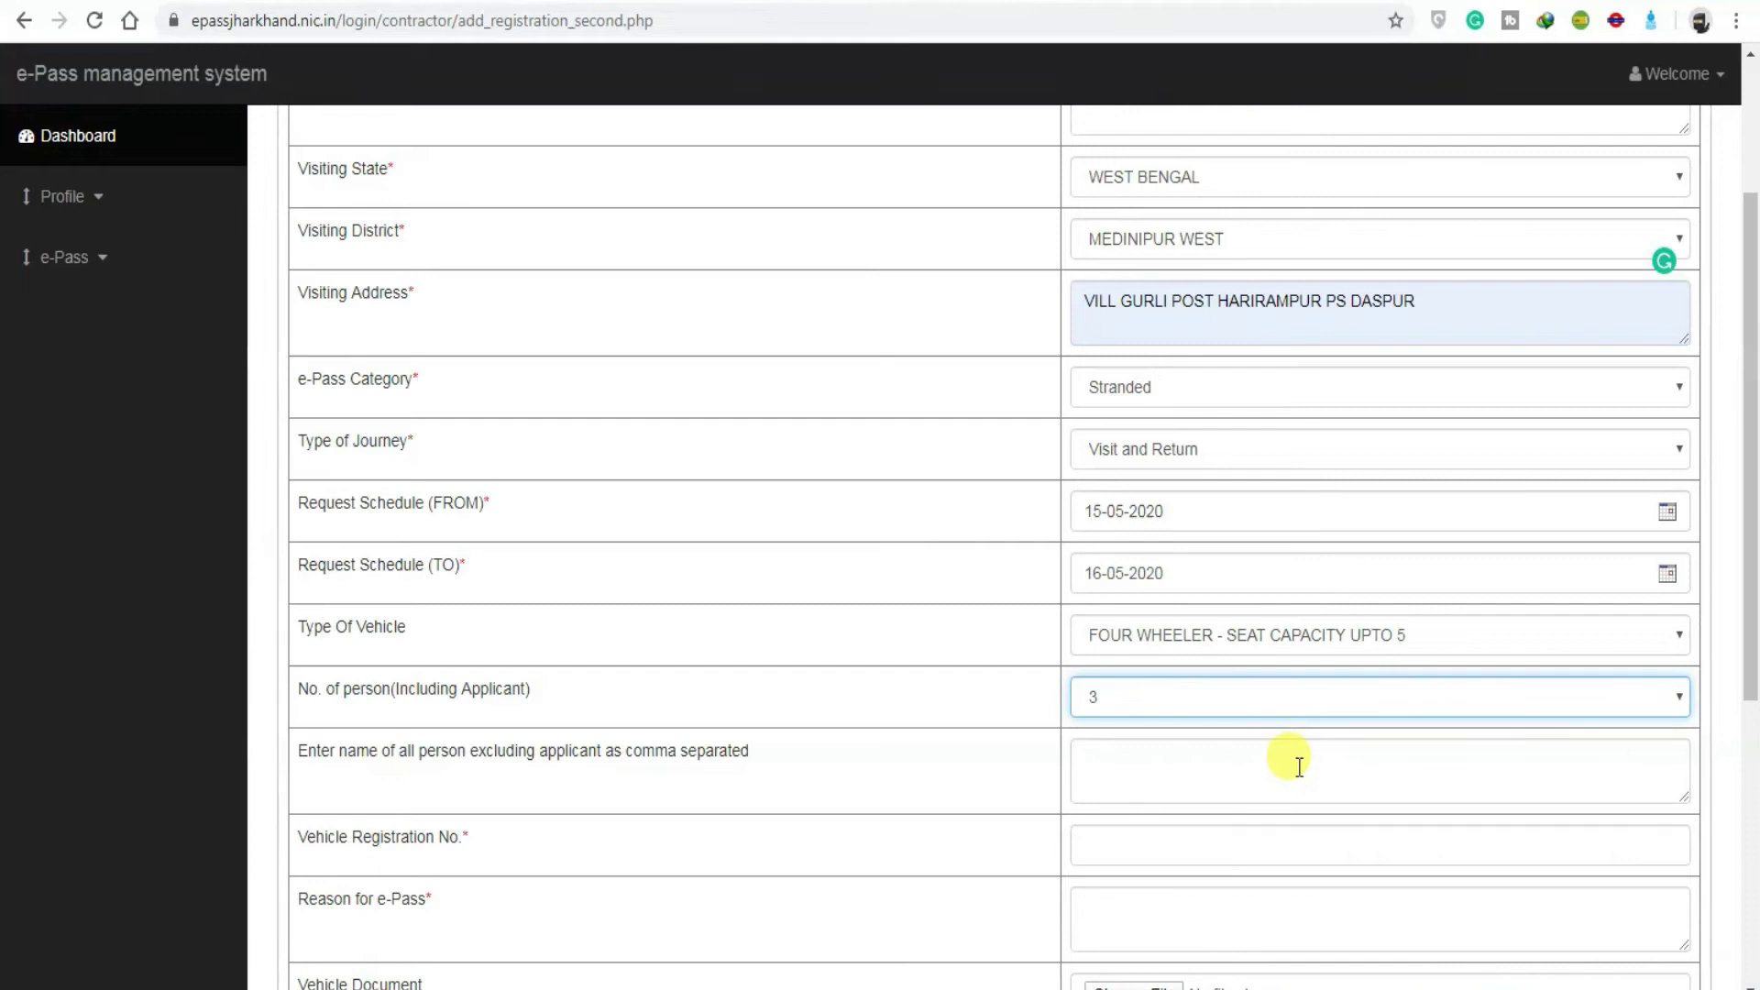
click(1298, 764)
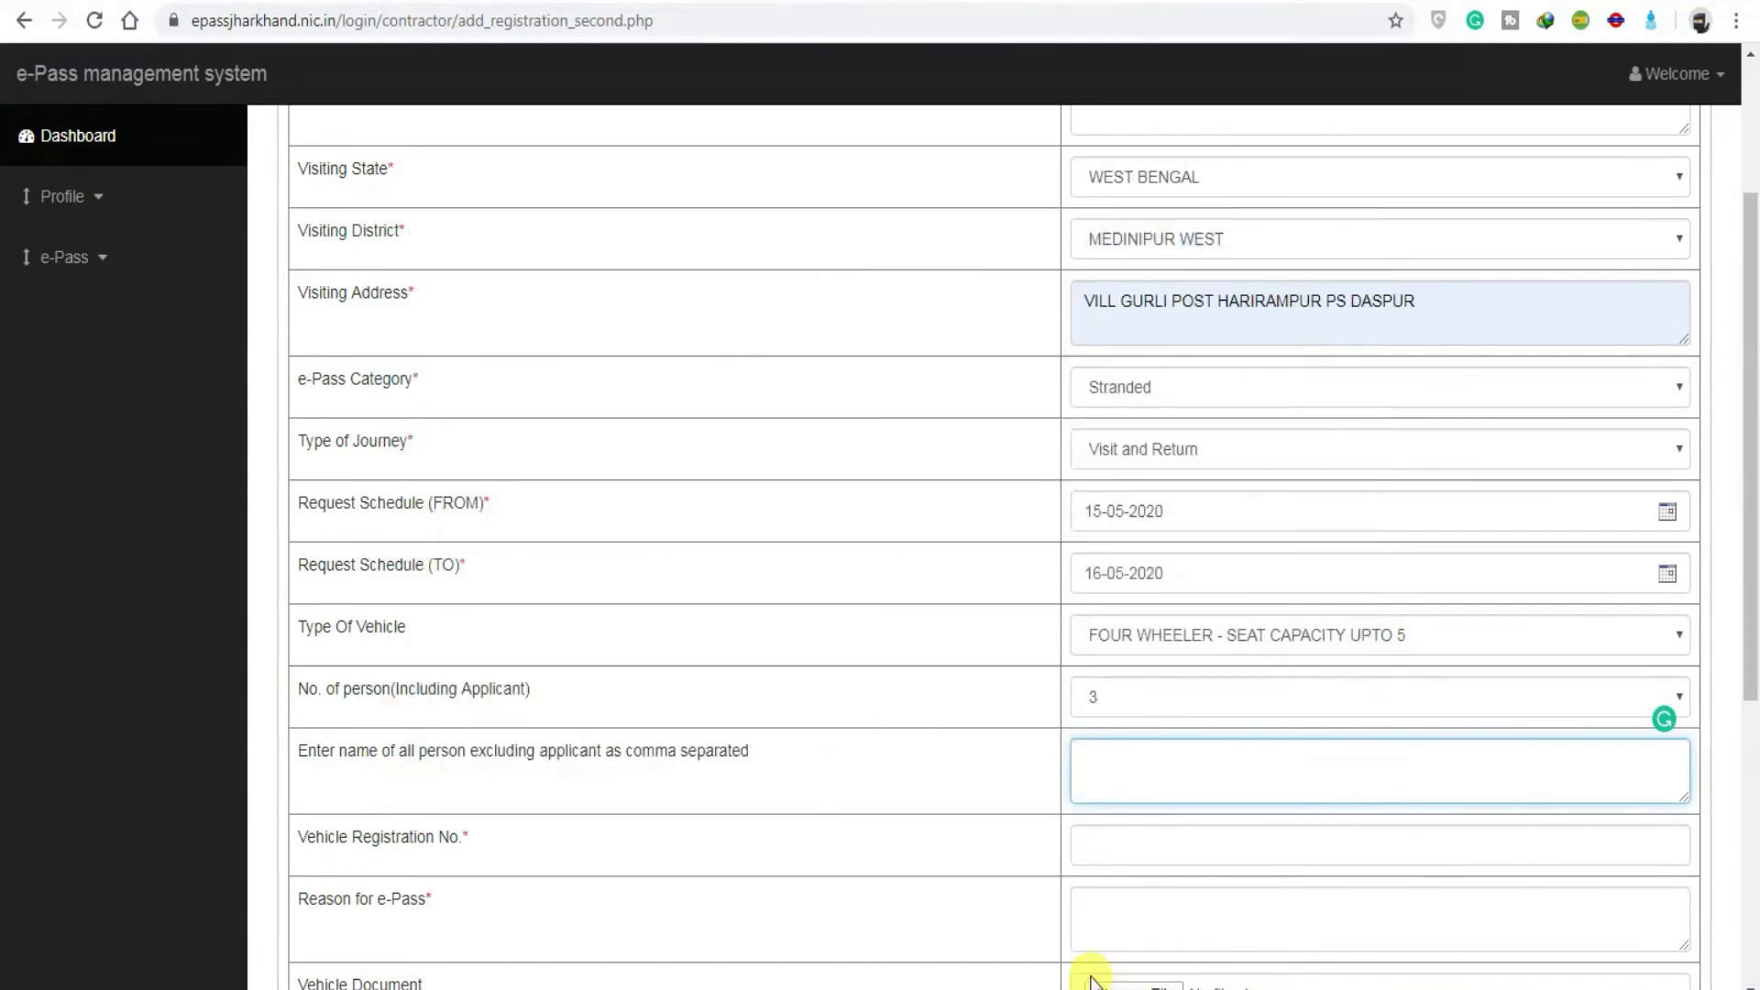
scroll(935, 887, down, 1)
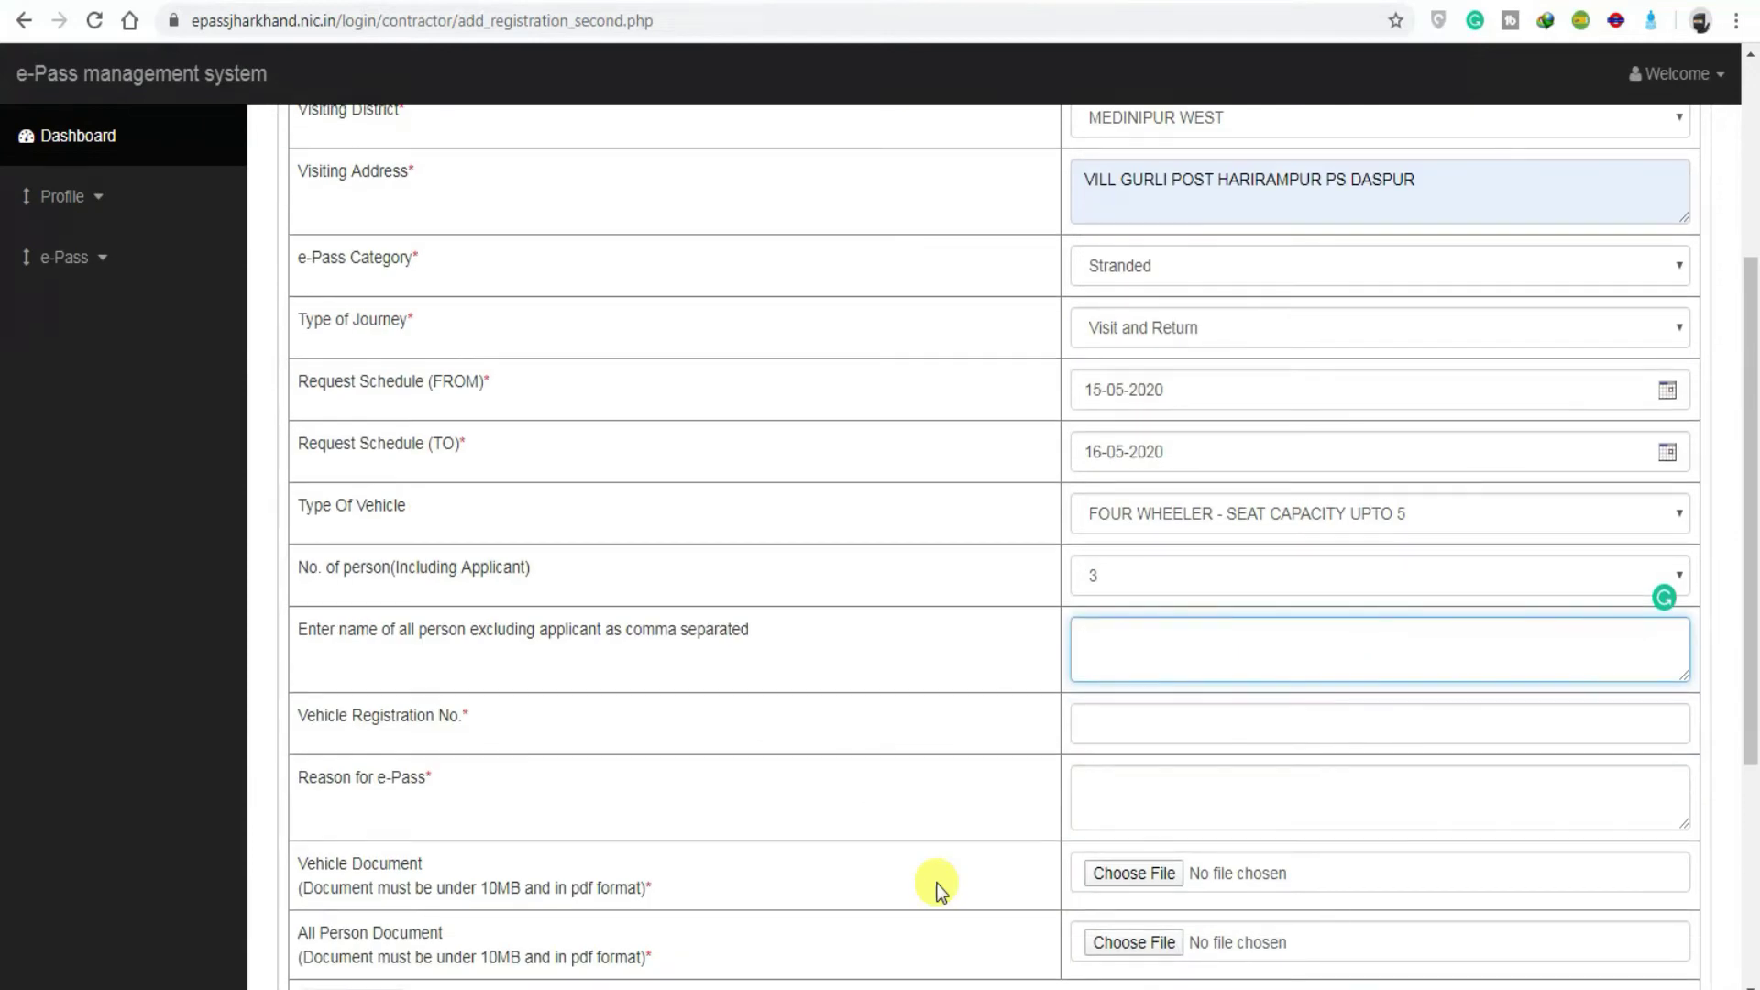
scroll(937, 889, down, 1)
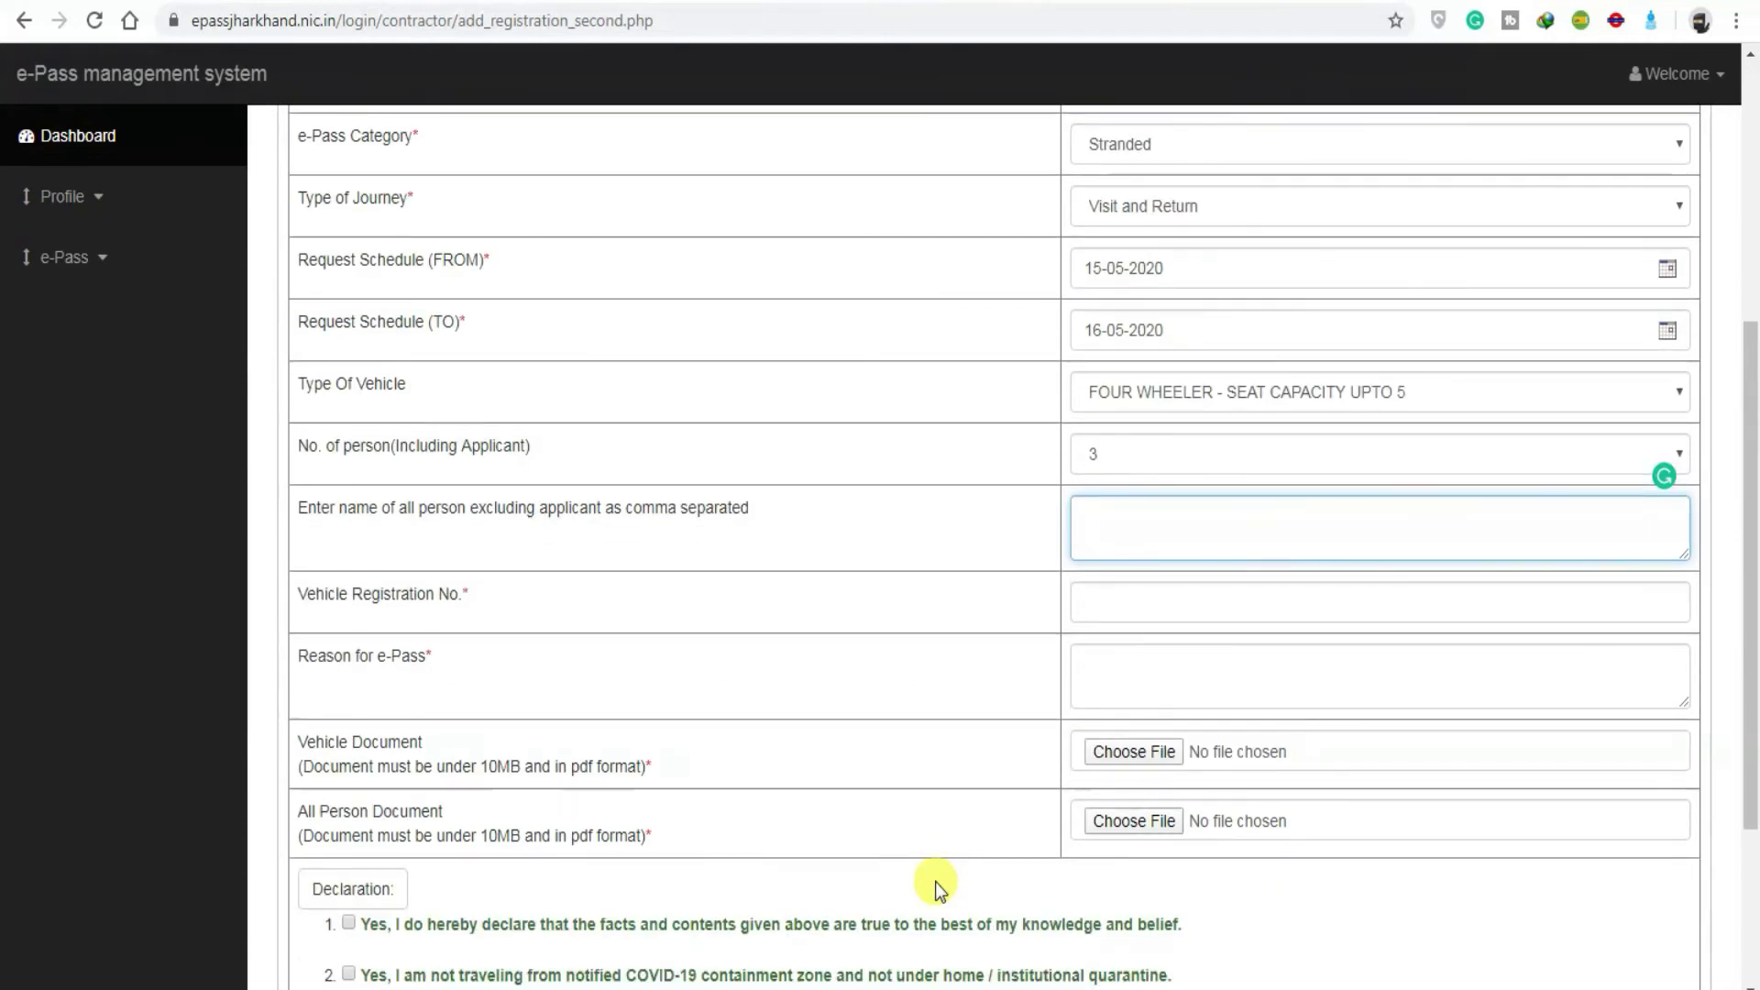
scroll(937, 887, down, 1)
scroll(935, 883, down, 1)
scroll(935, 884, up, 3)
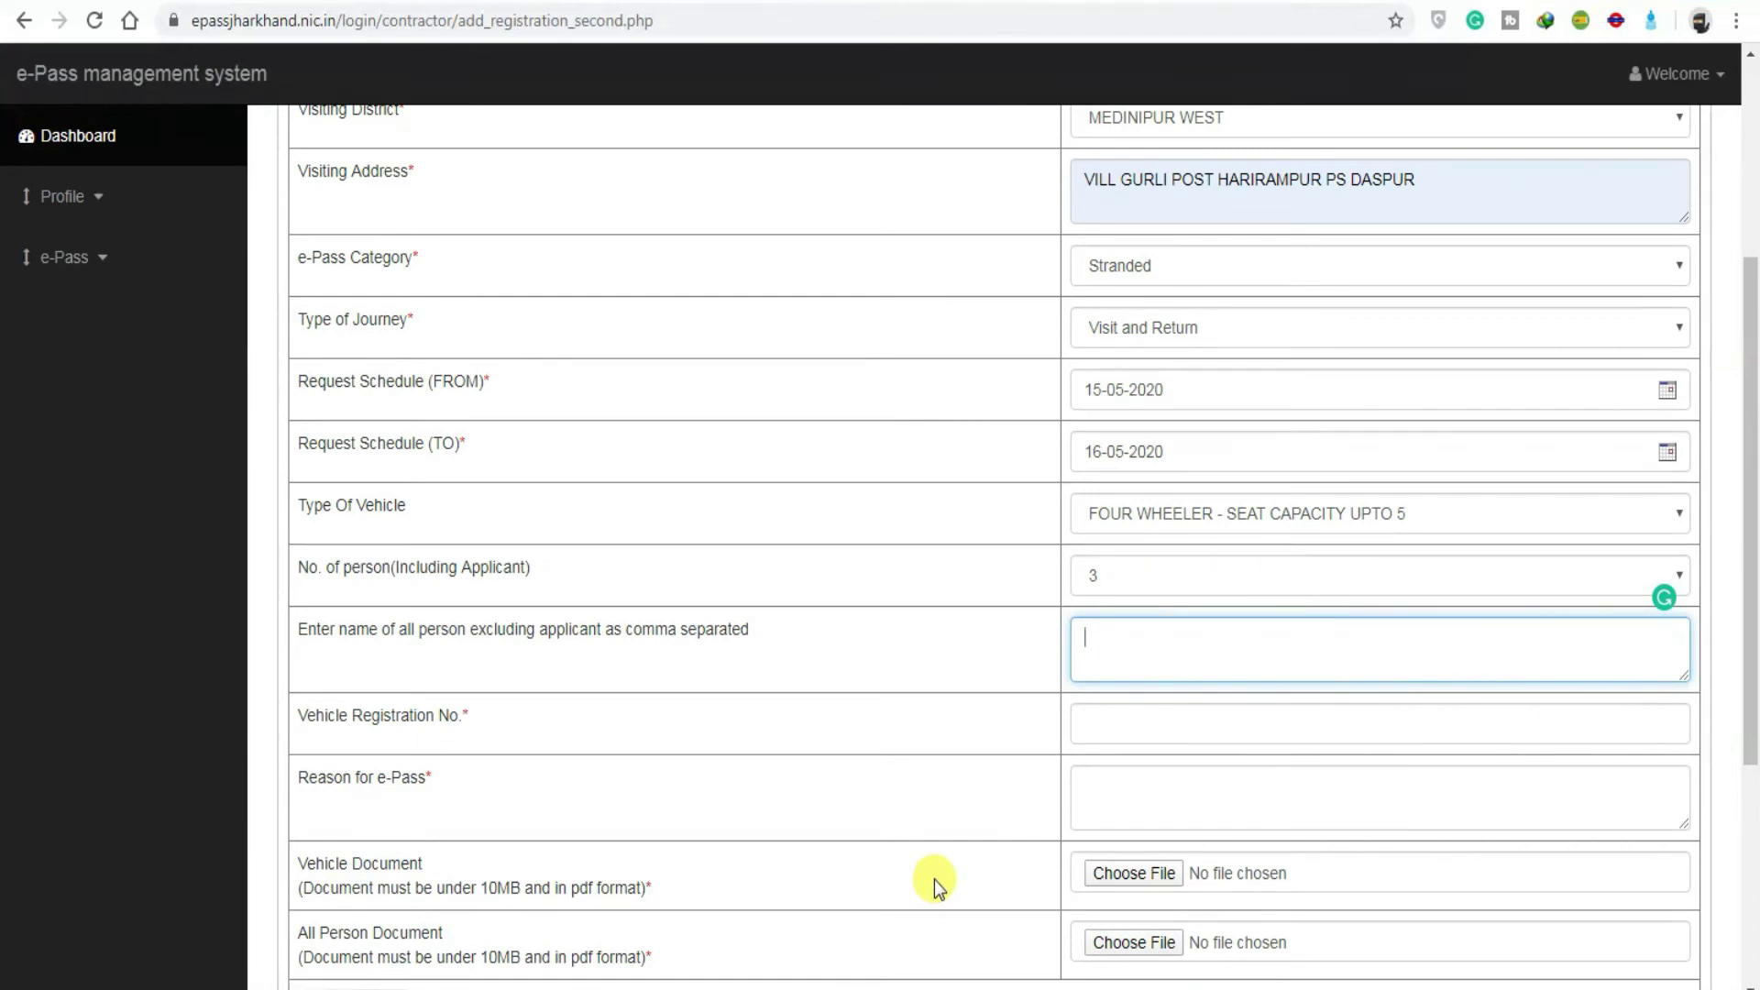
scroll(933, 878, up, 2)
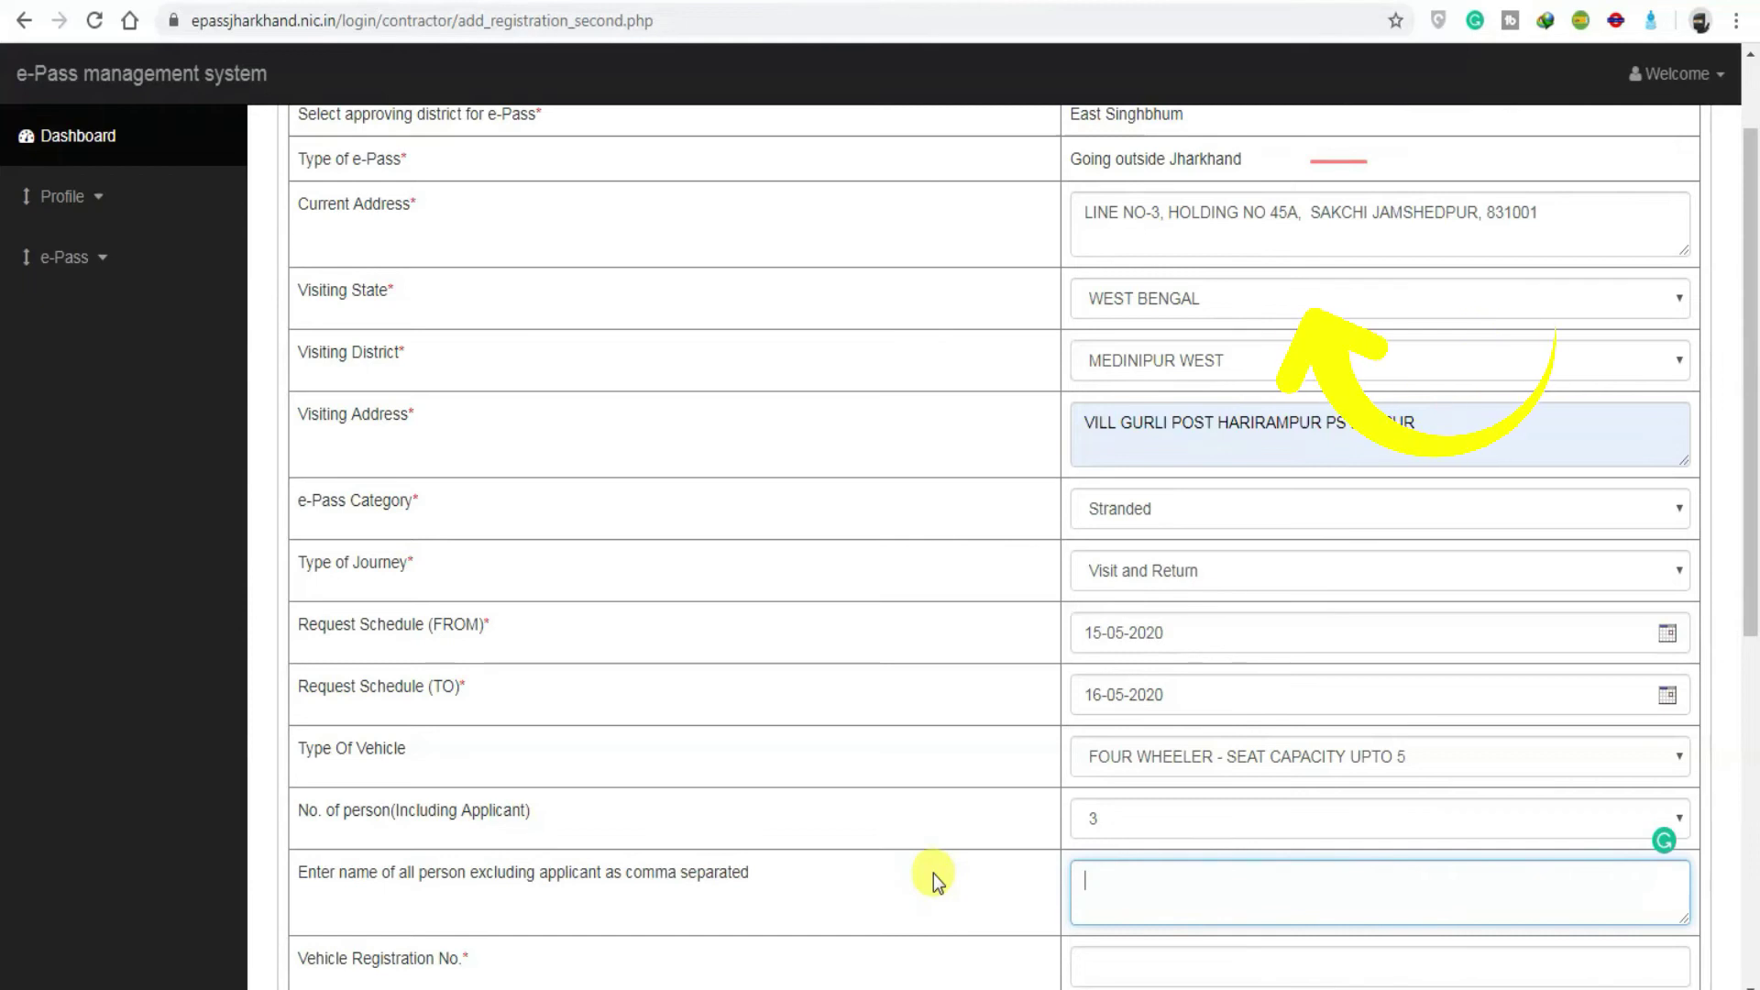
scroll(934, 872, down, 2)
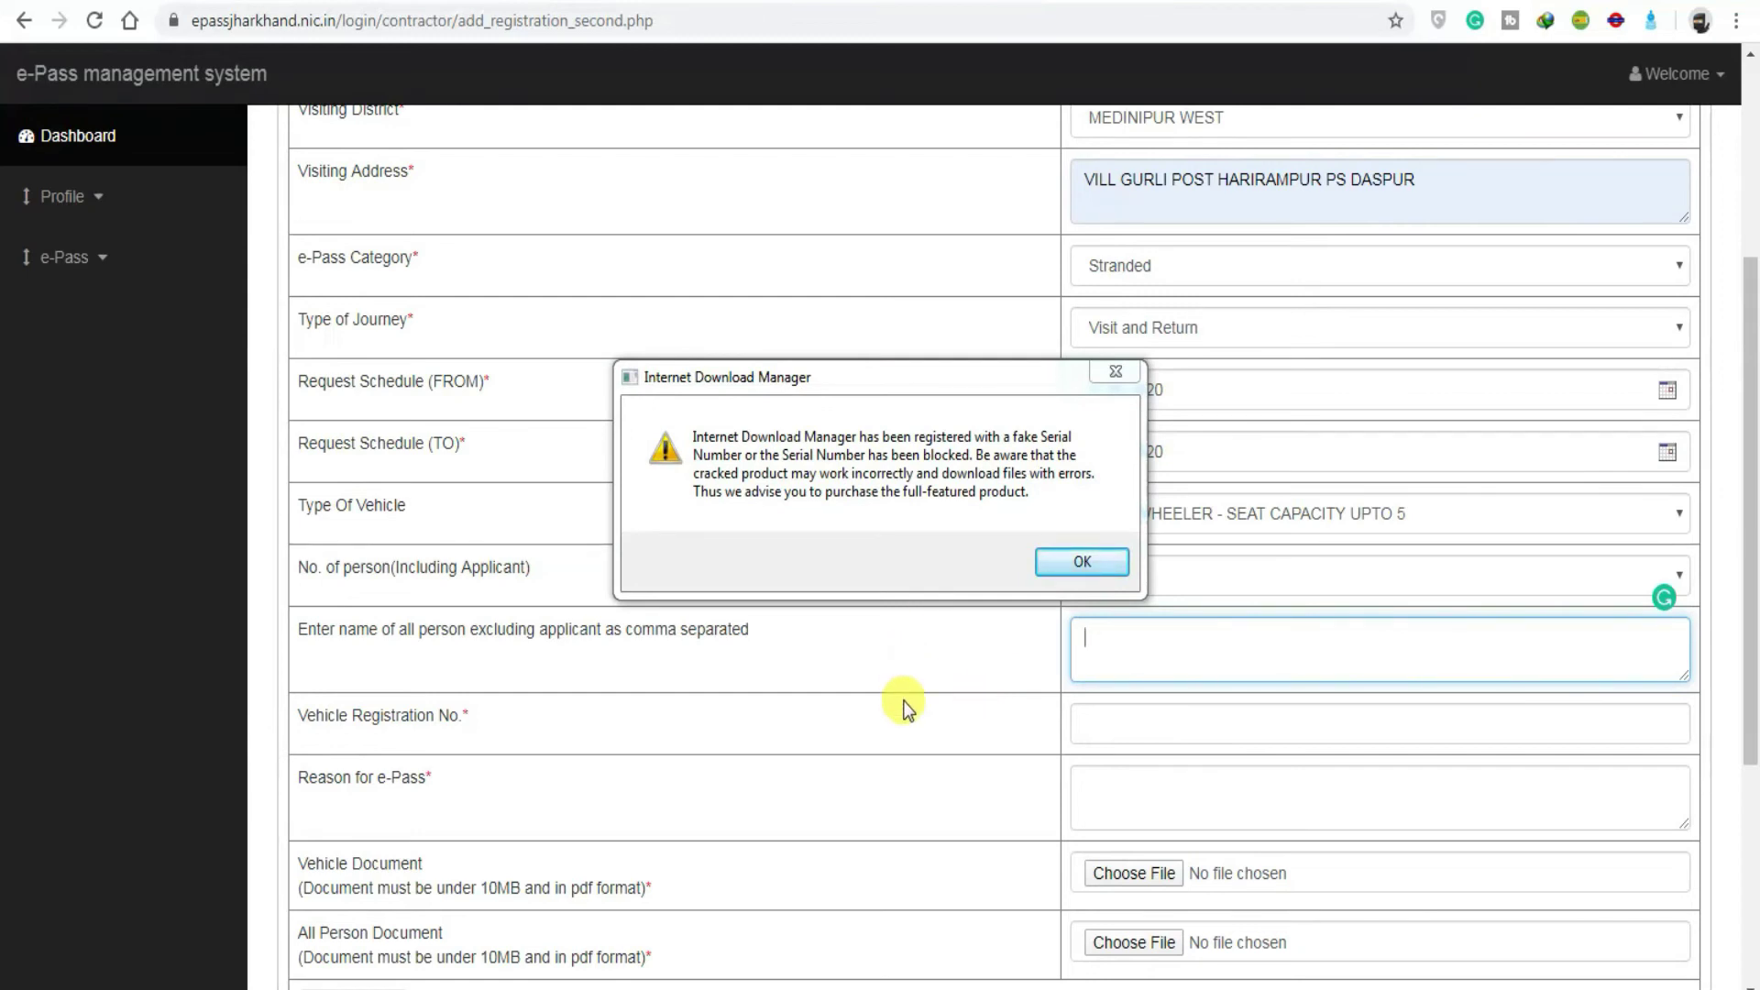
click(1082, 559)
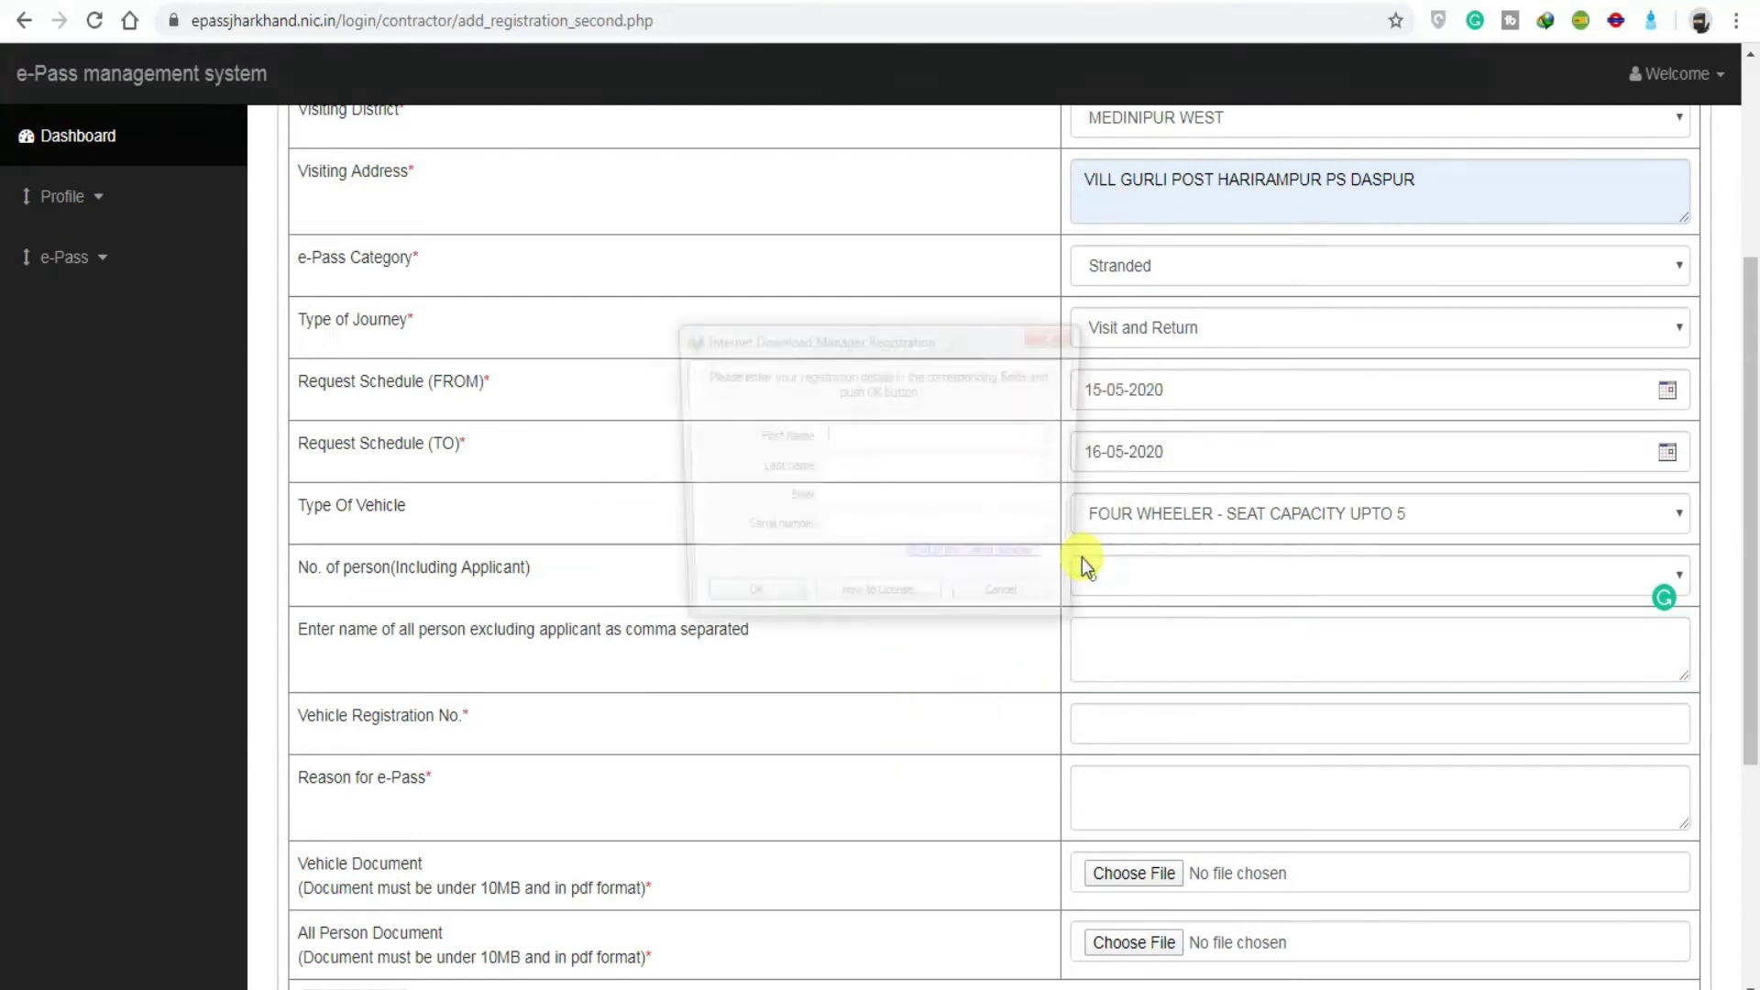
click(1014, 606)
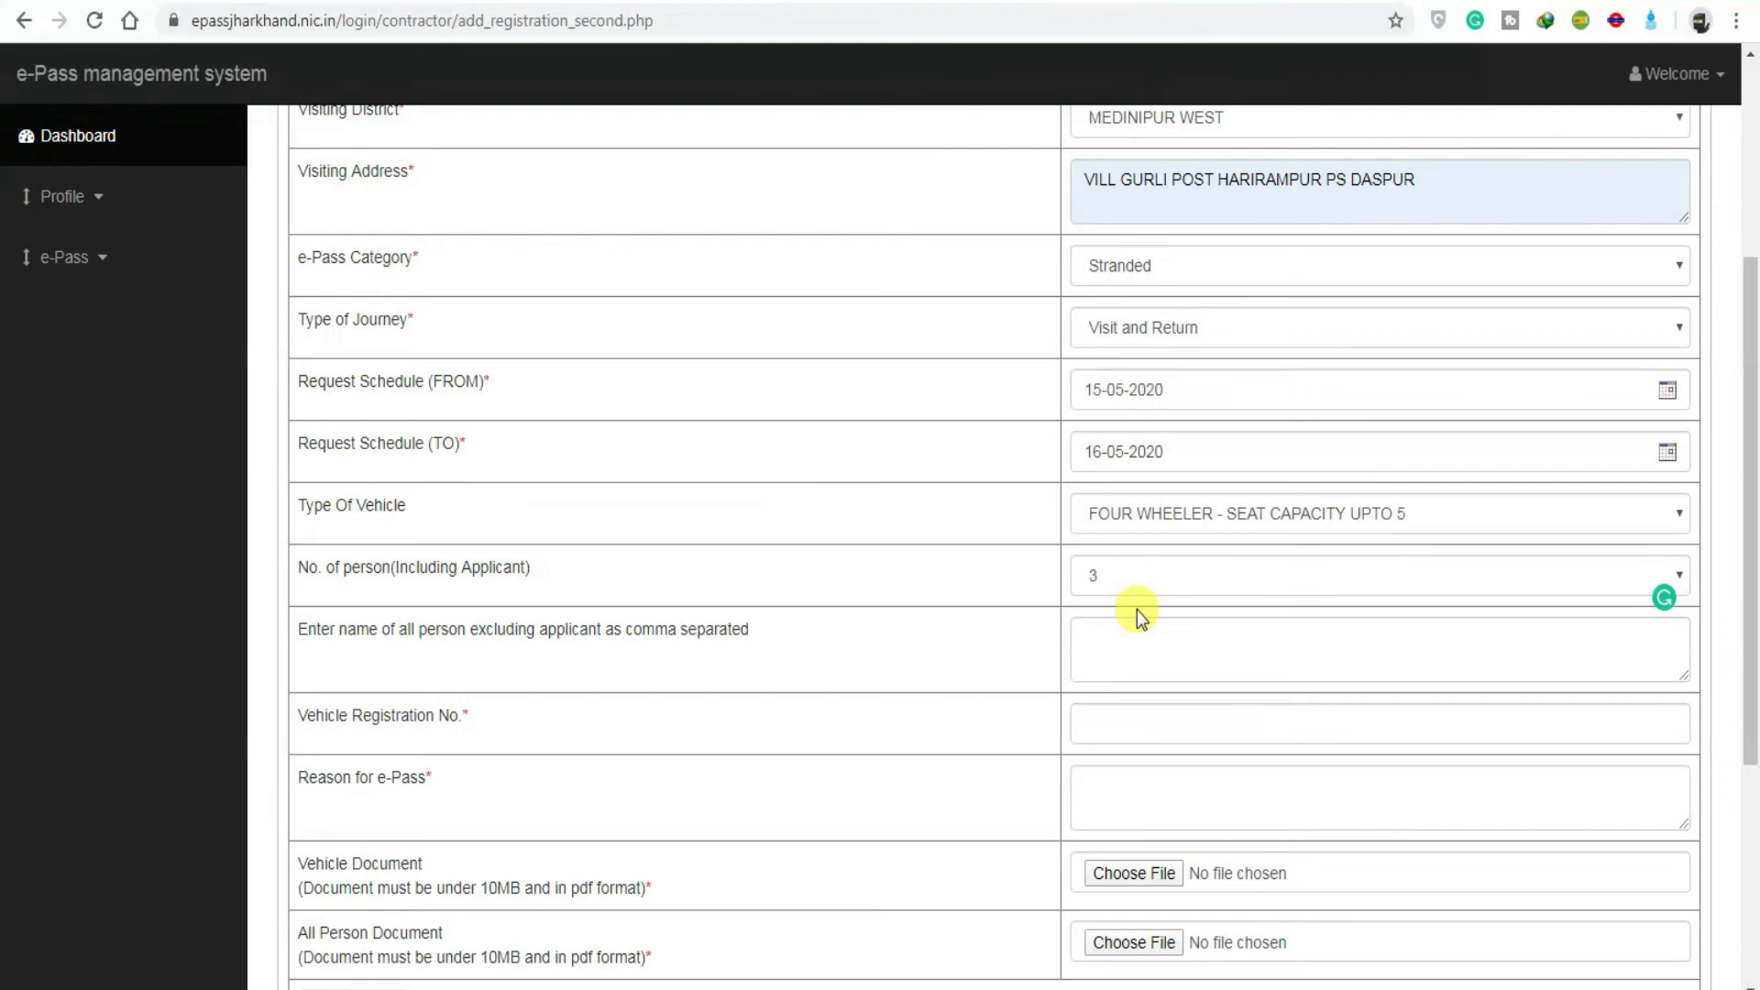
click(1119, 656)
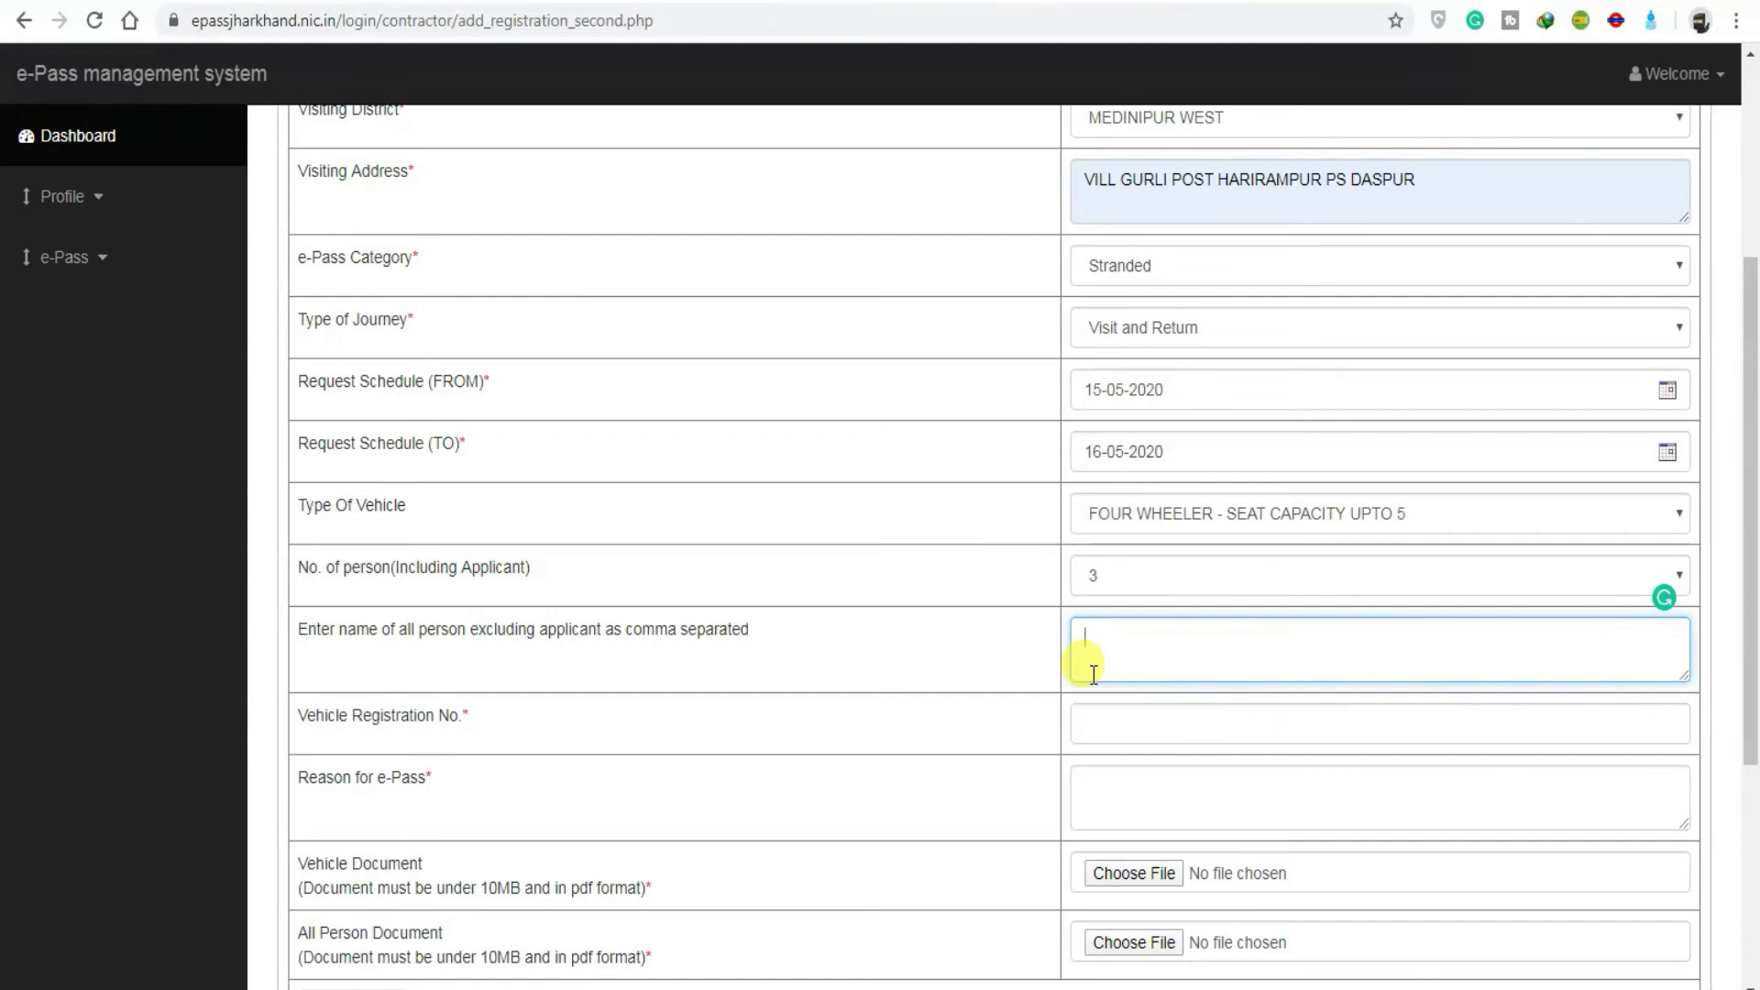
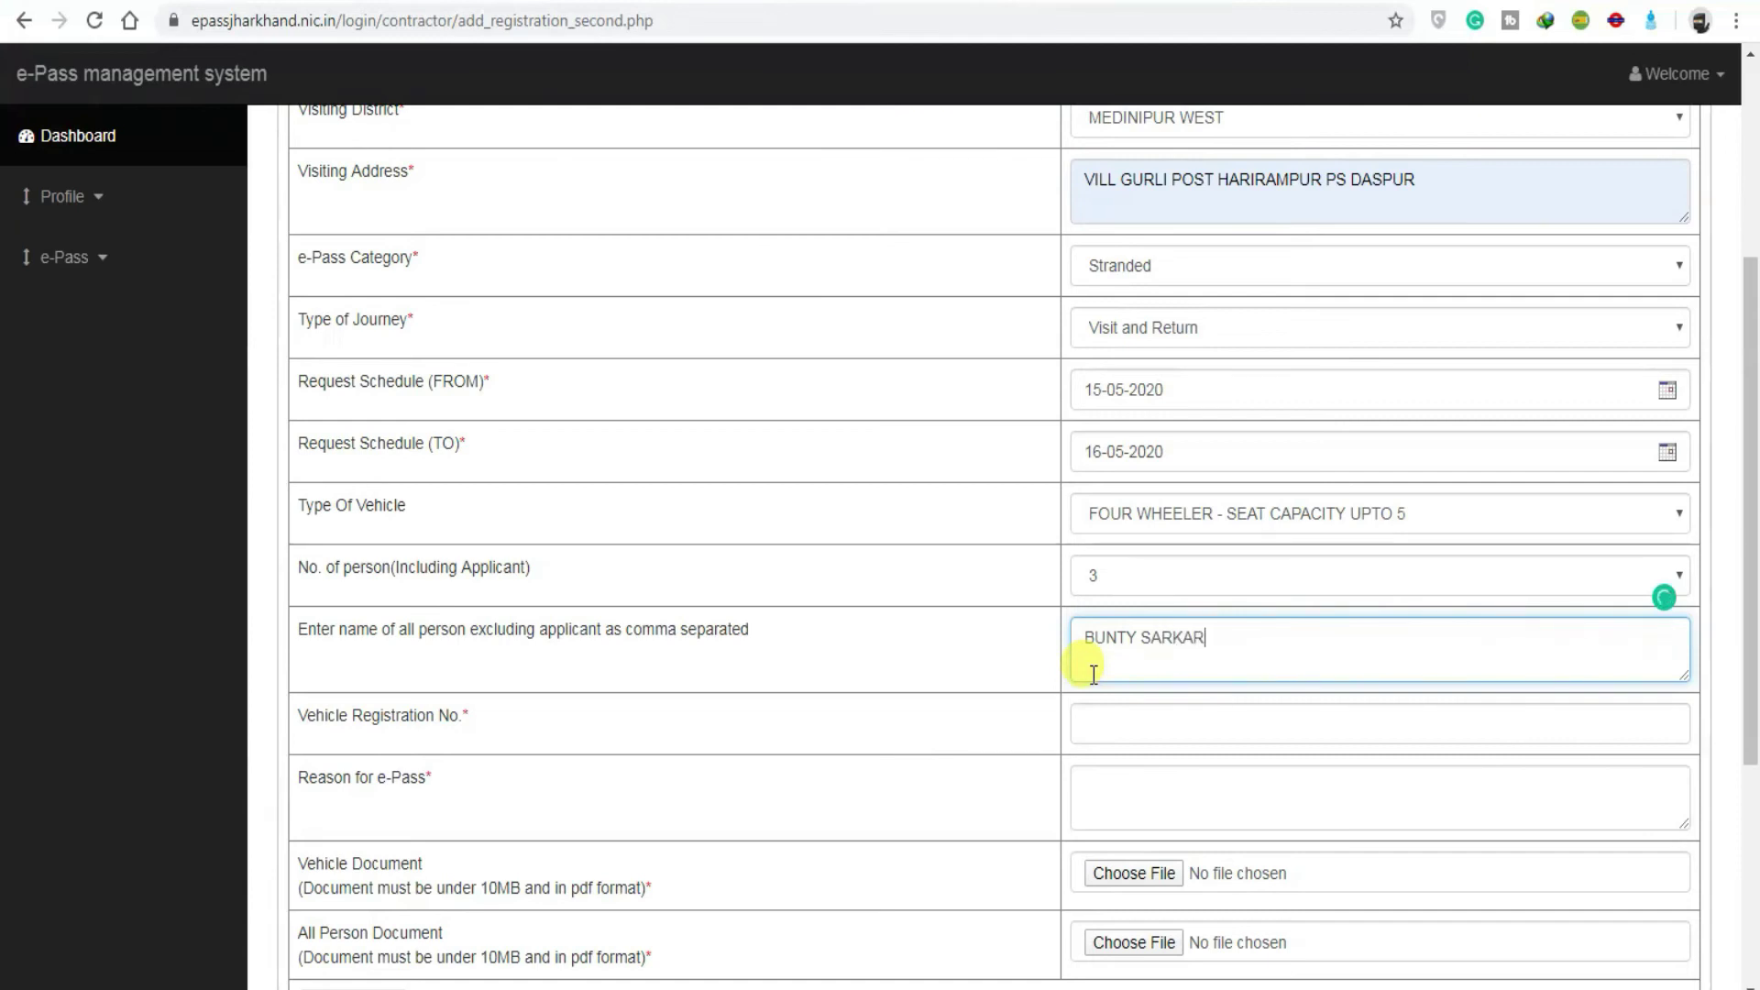
Step: Enter a traveller's name, clear the mistyped entry, and correct the vehicle registration number's ending
key(ctrl+a)
key(BackSpace)
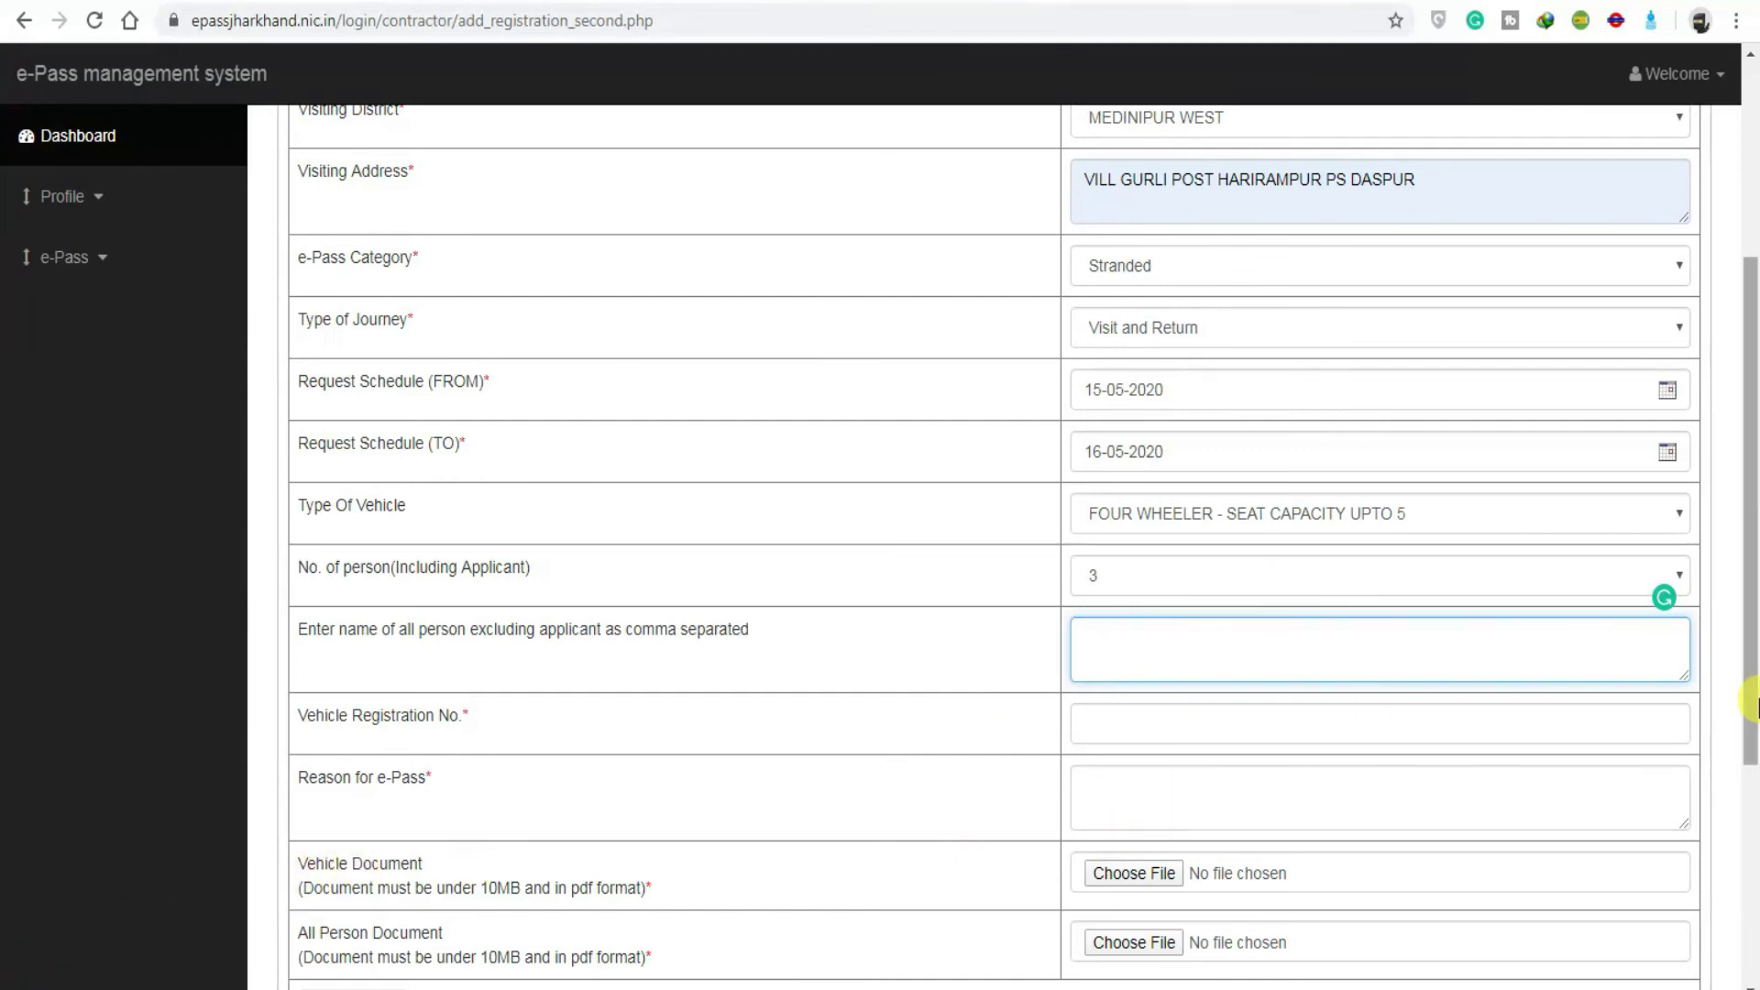
scroll(1146, 825, down, 1)
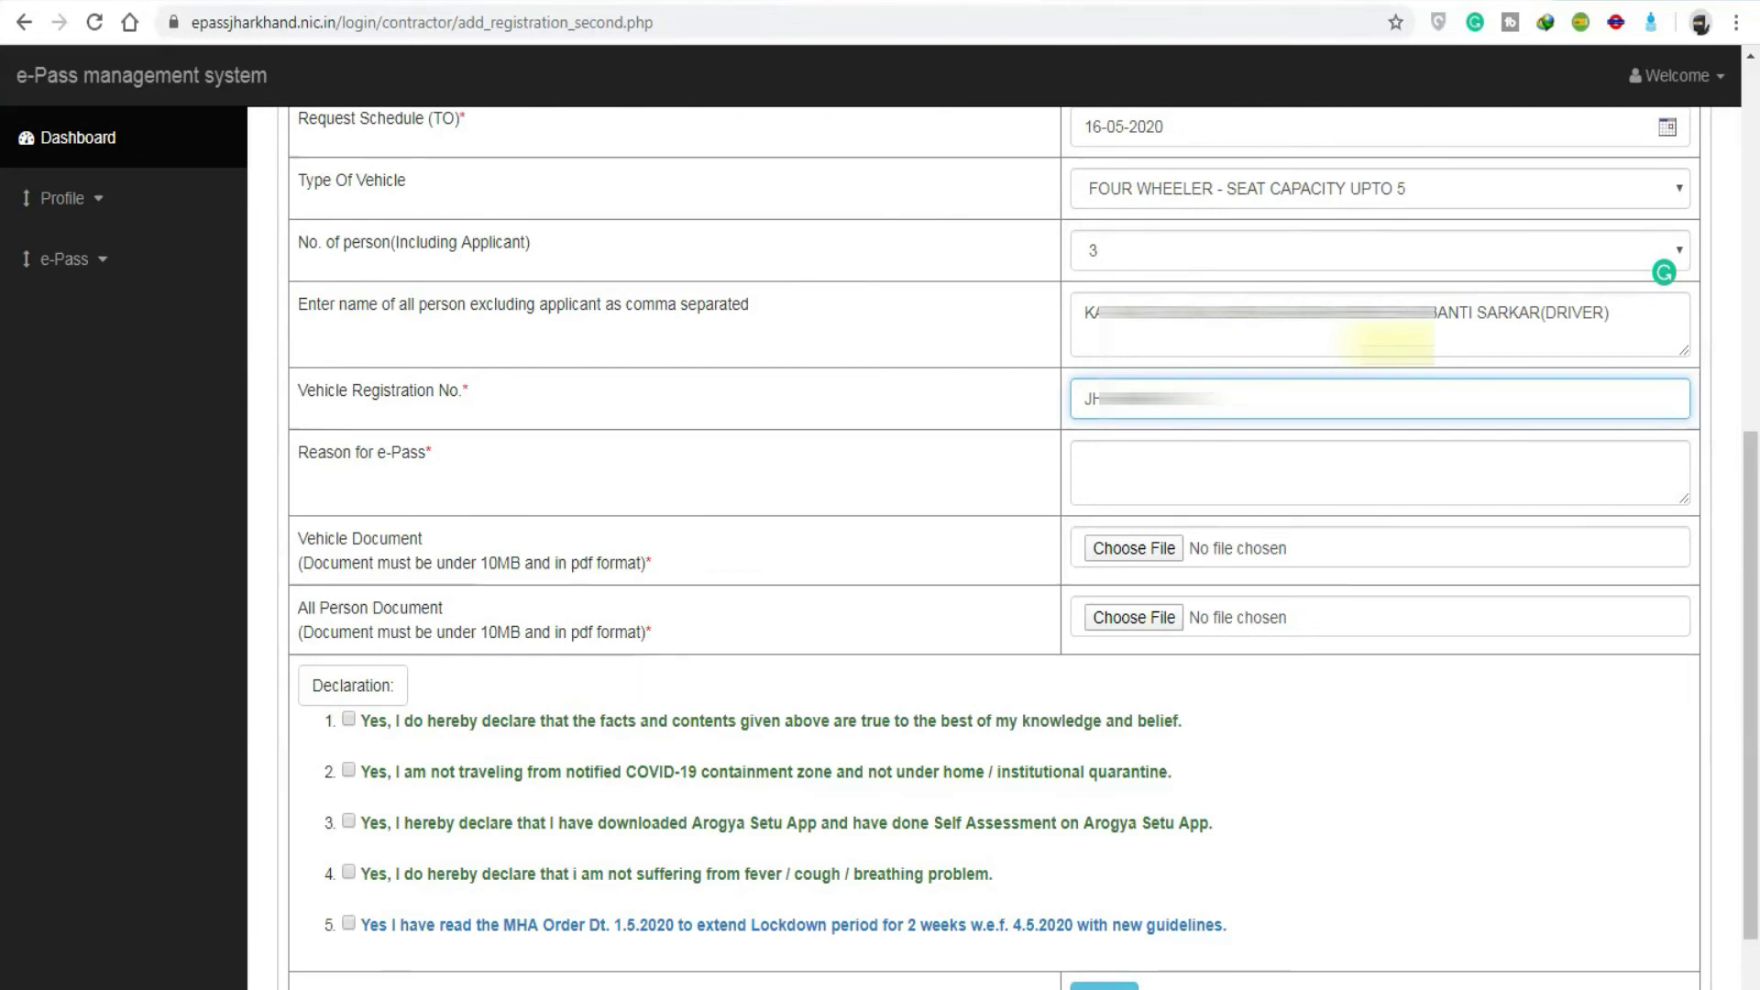
key(BackSpace)
key(BackSpace)
key(BackSpace)
key(BackSpace)
key(BackSpace)
Step: Enter 11234 in the form and submit the completed e-Pass request with SAVE
text(11234)
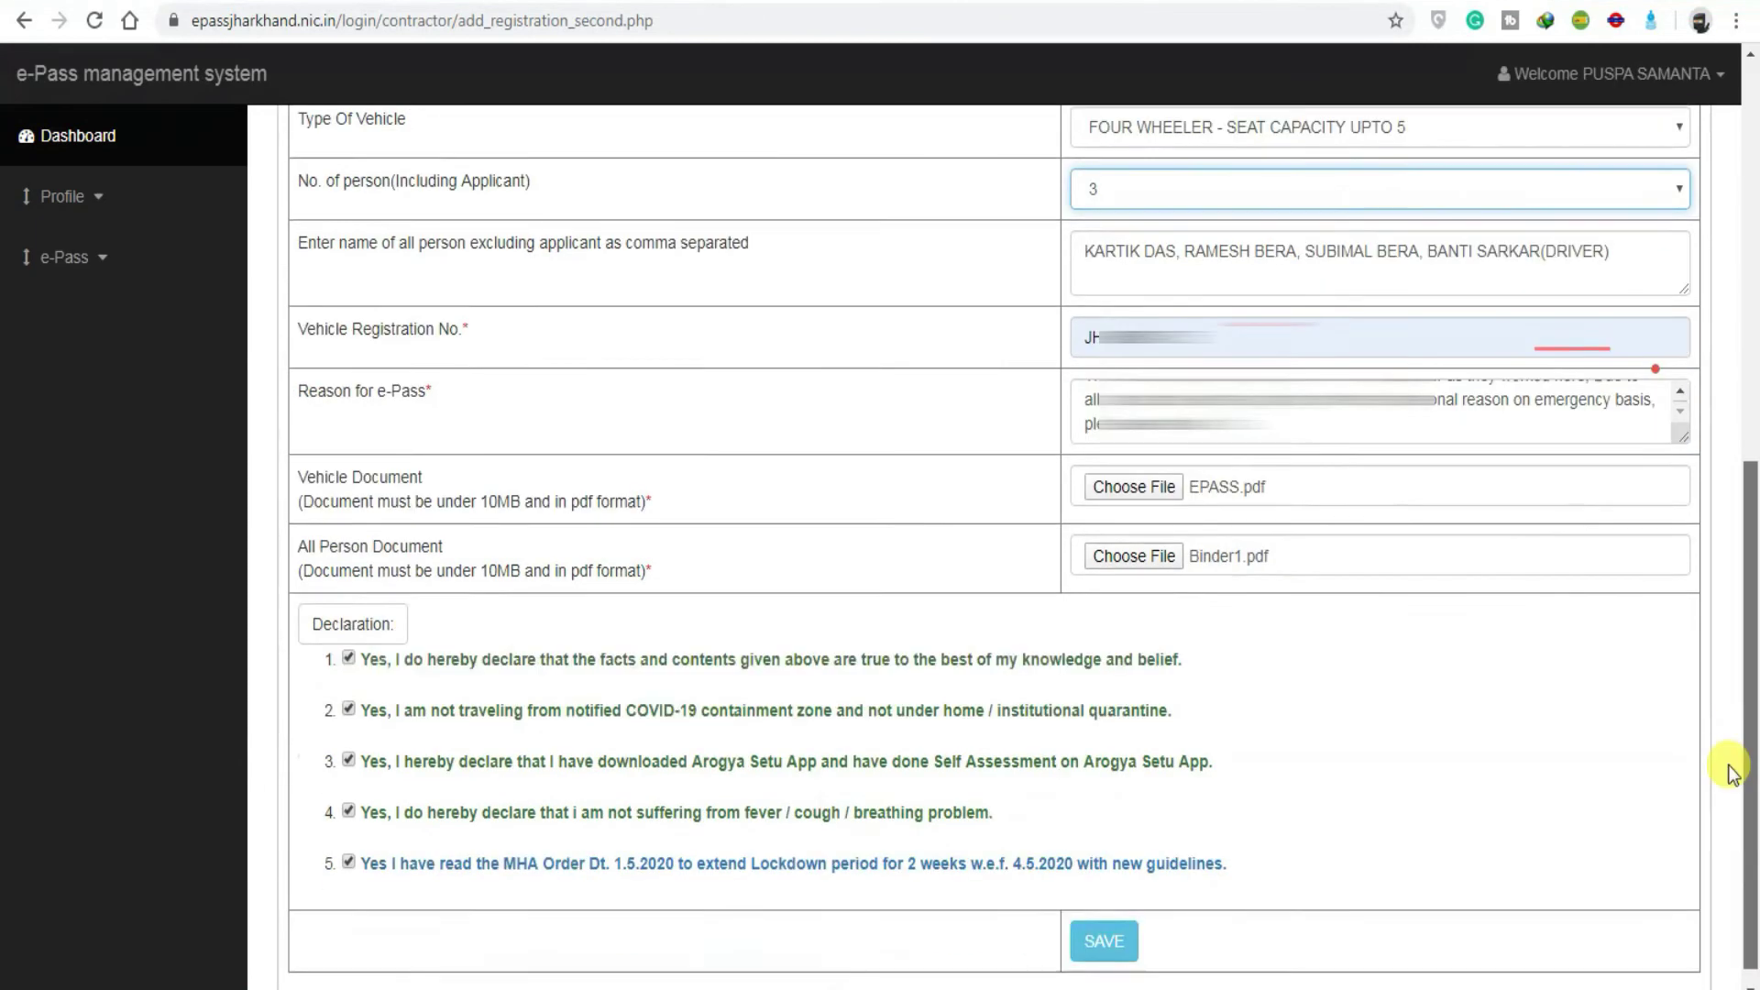
scroll(1724, 766, down, 1)
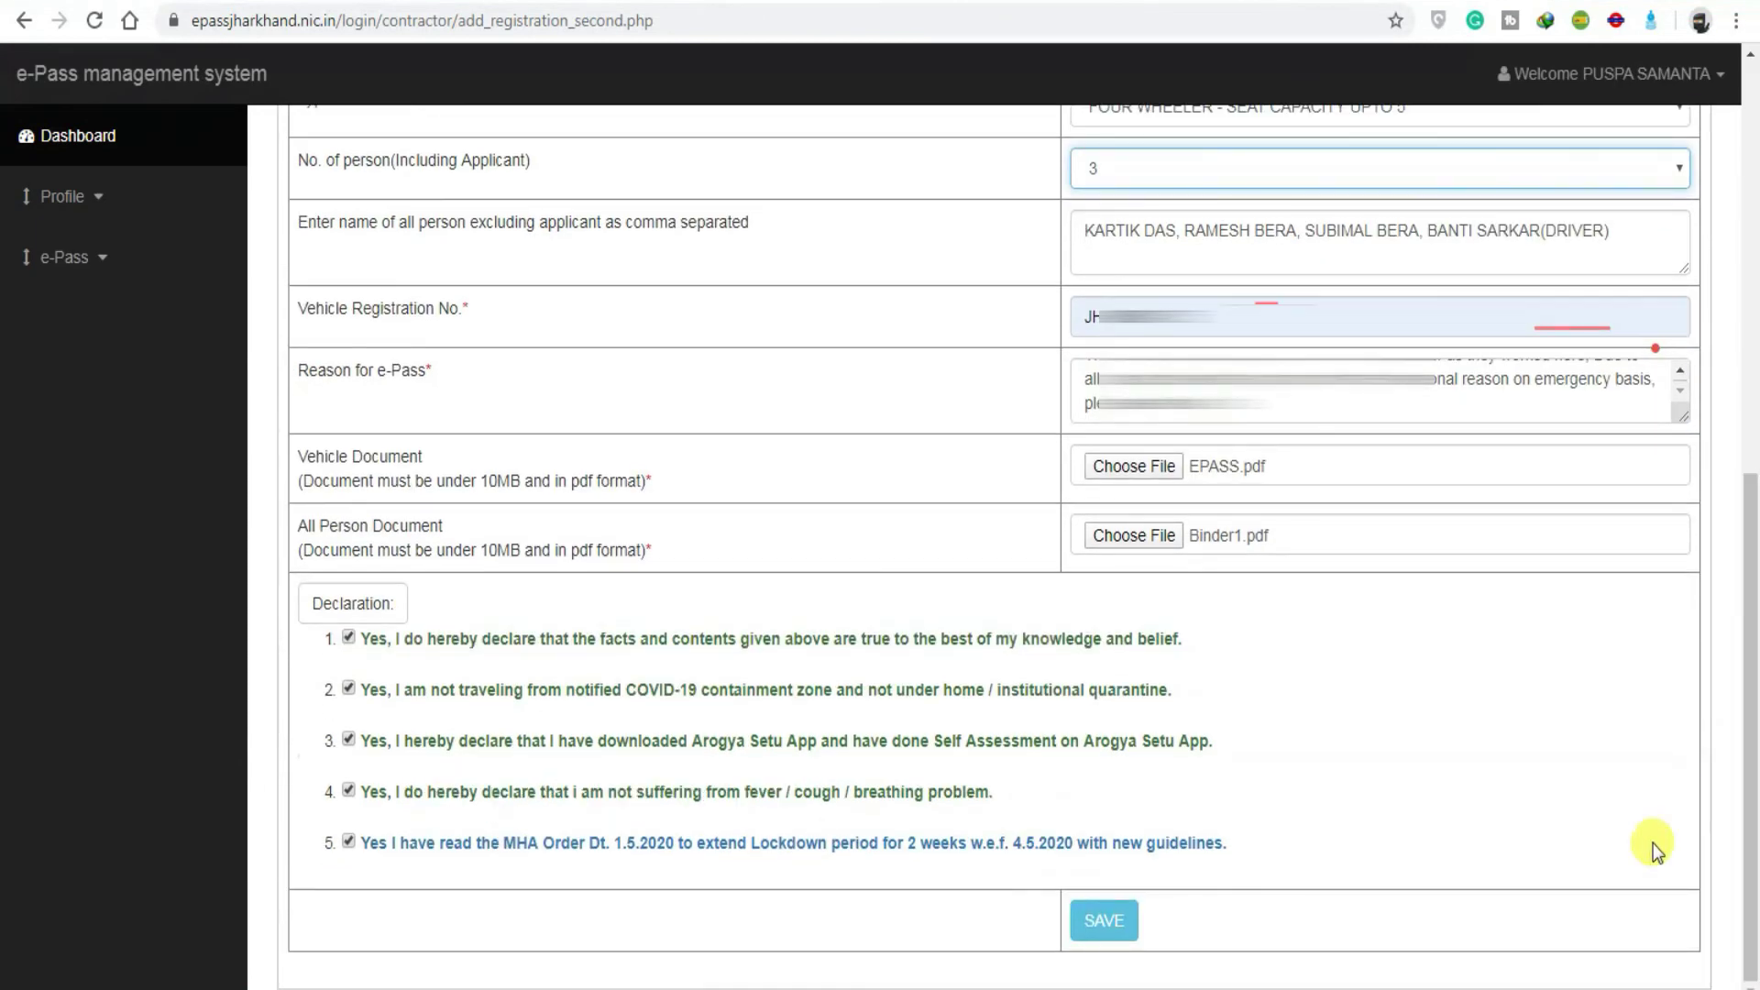
click(1128, 923)
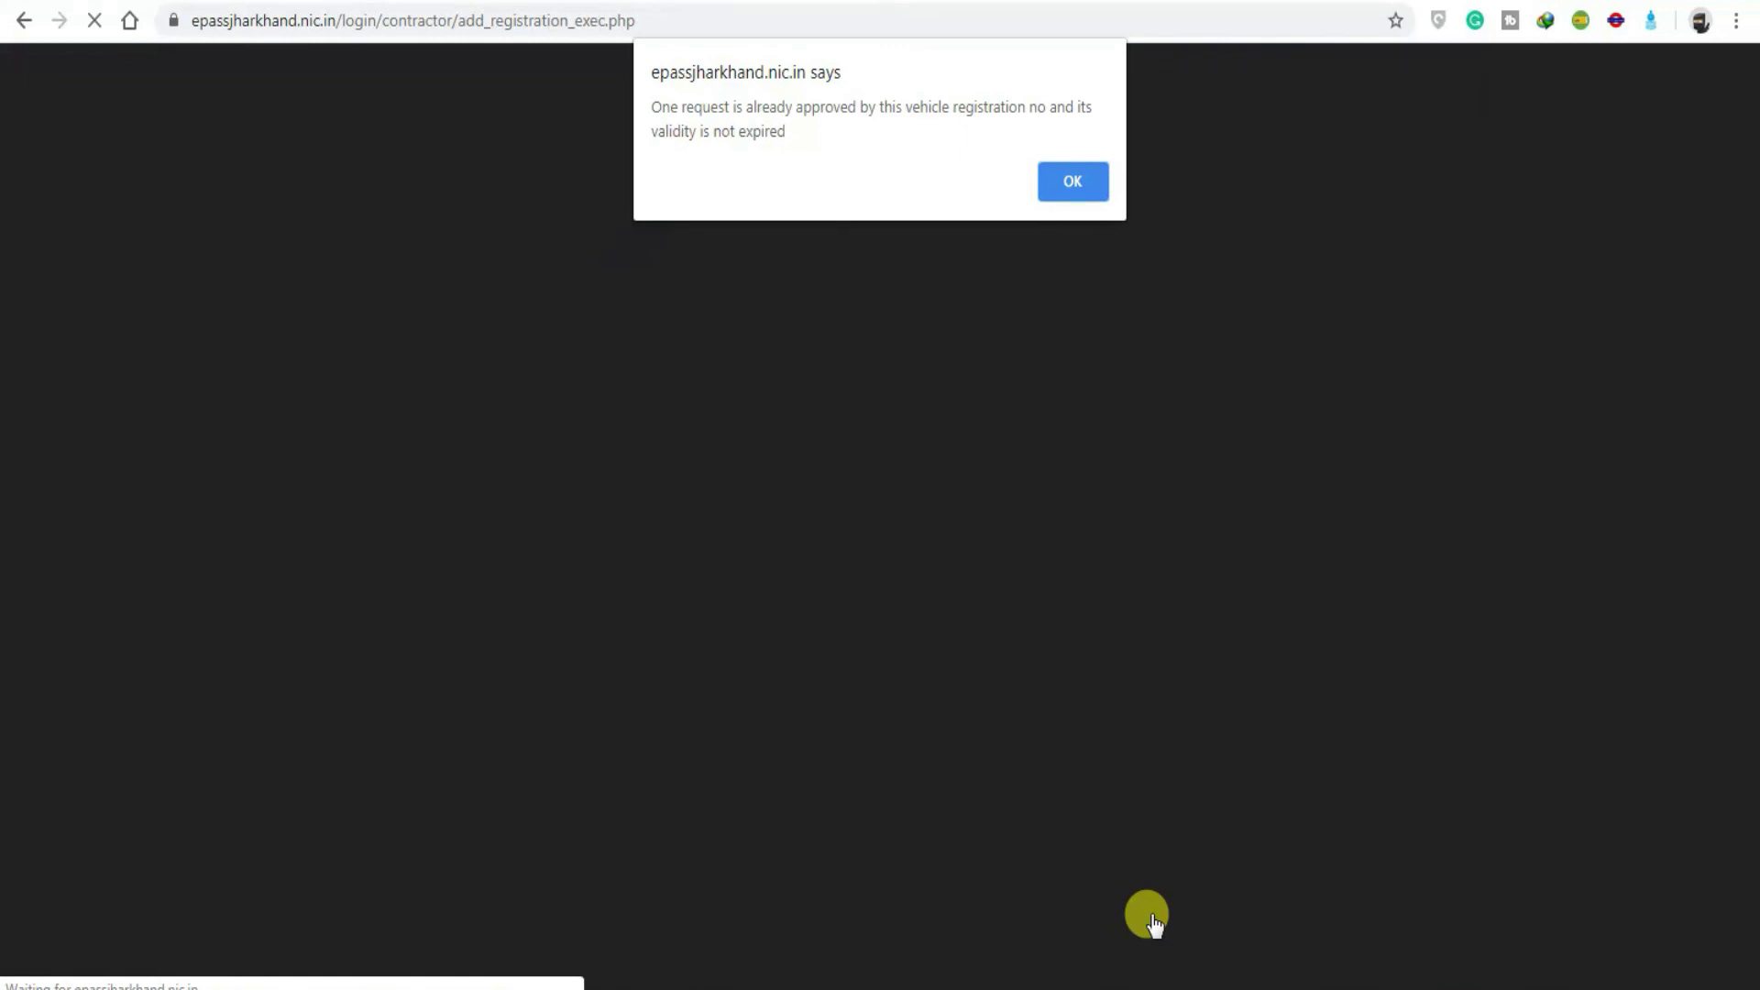
Step: Dismiss the alert that this vehicle already has an approved, still-valid request
click(1071, 182)
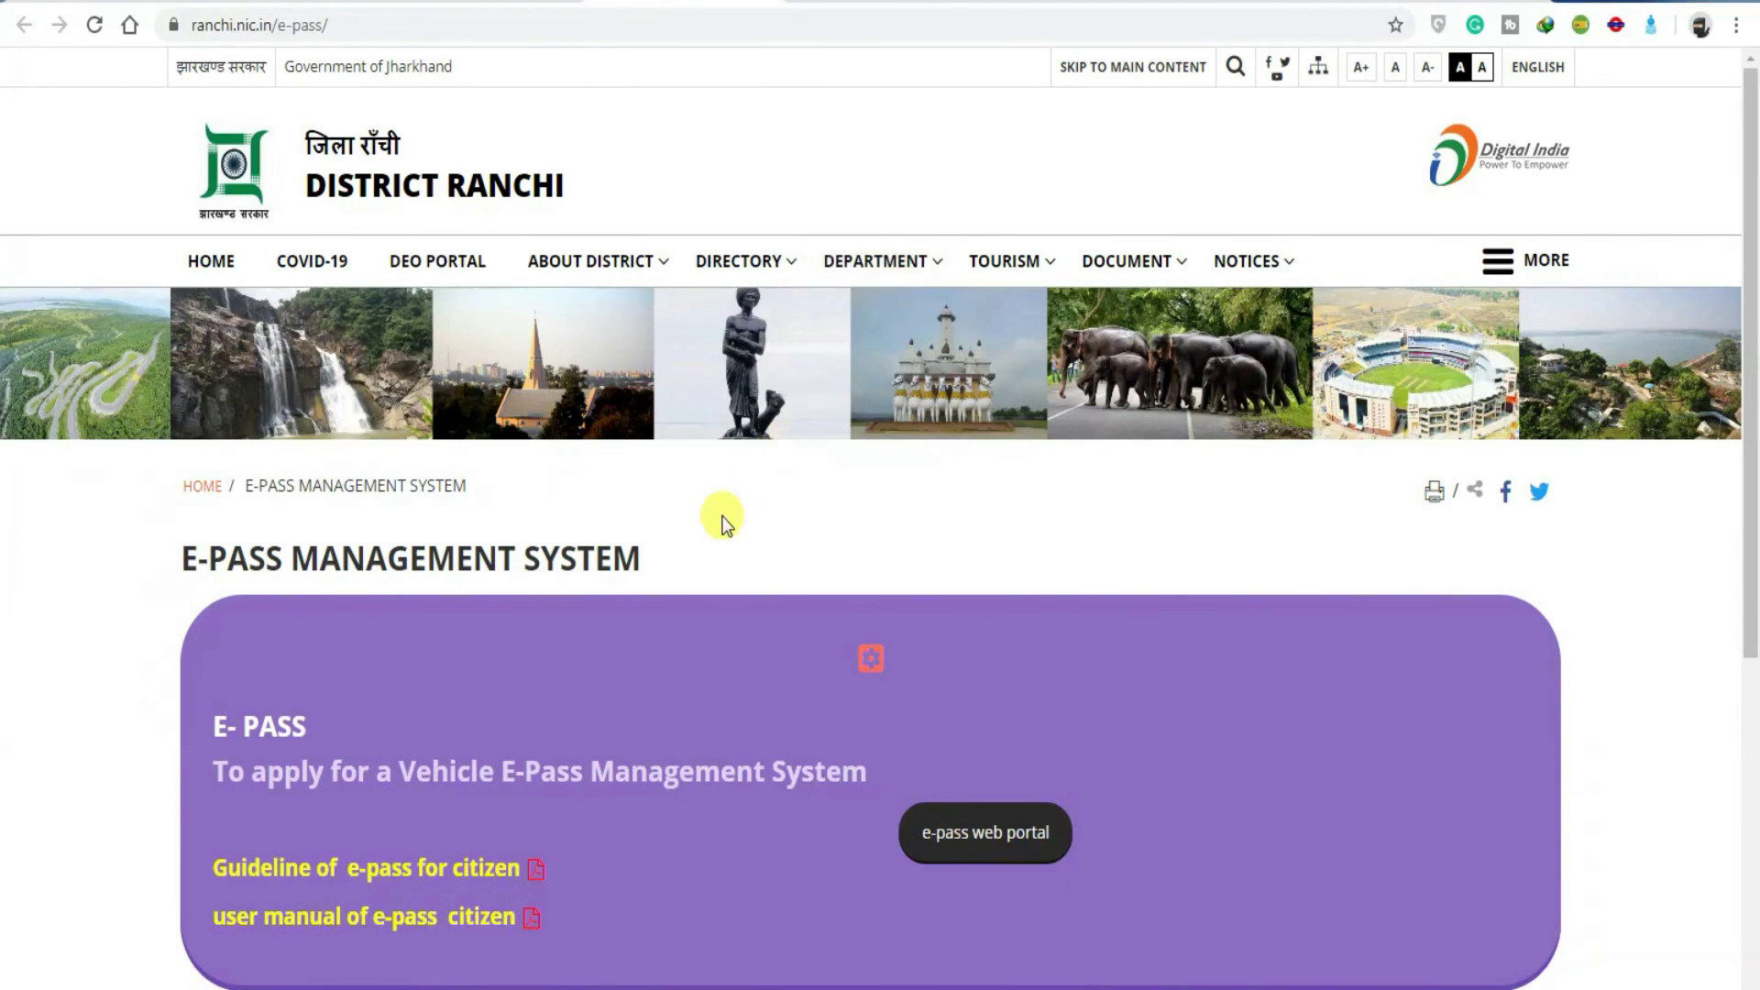
scroll(723, 518, down, 2)
scroll(723, 516, down, 2)
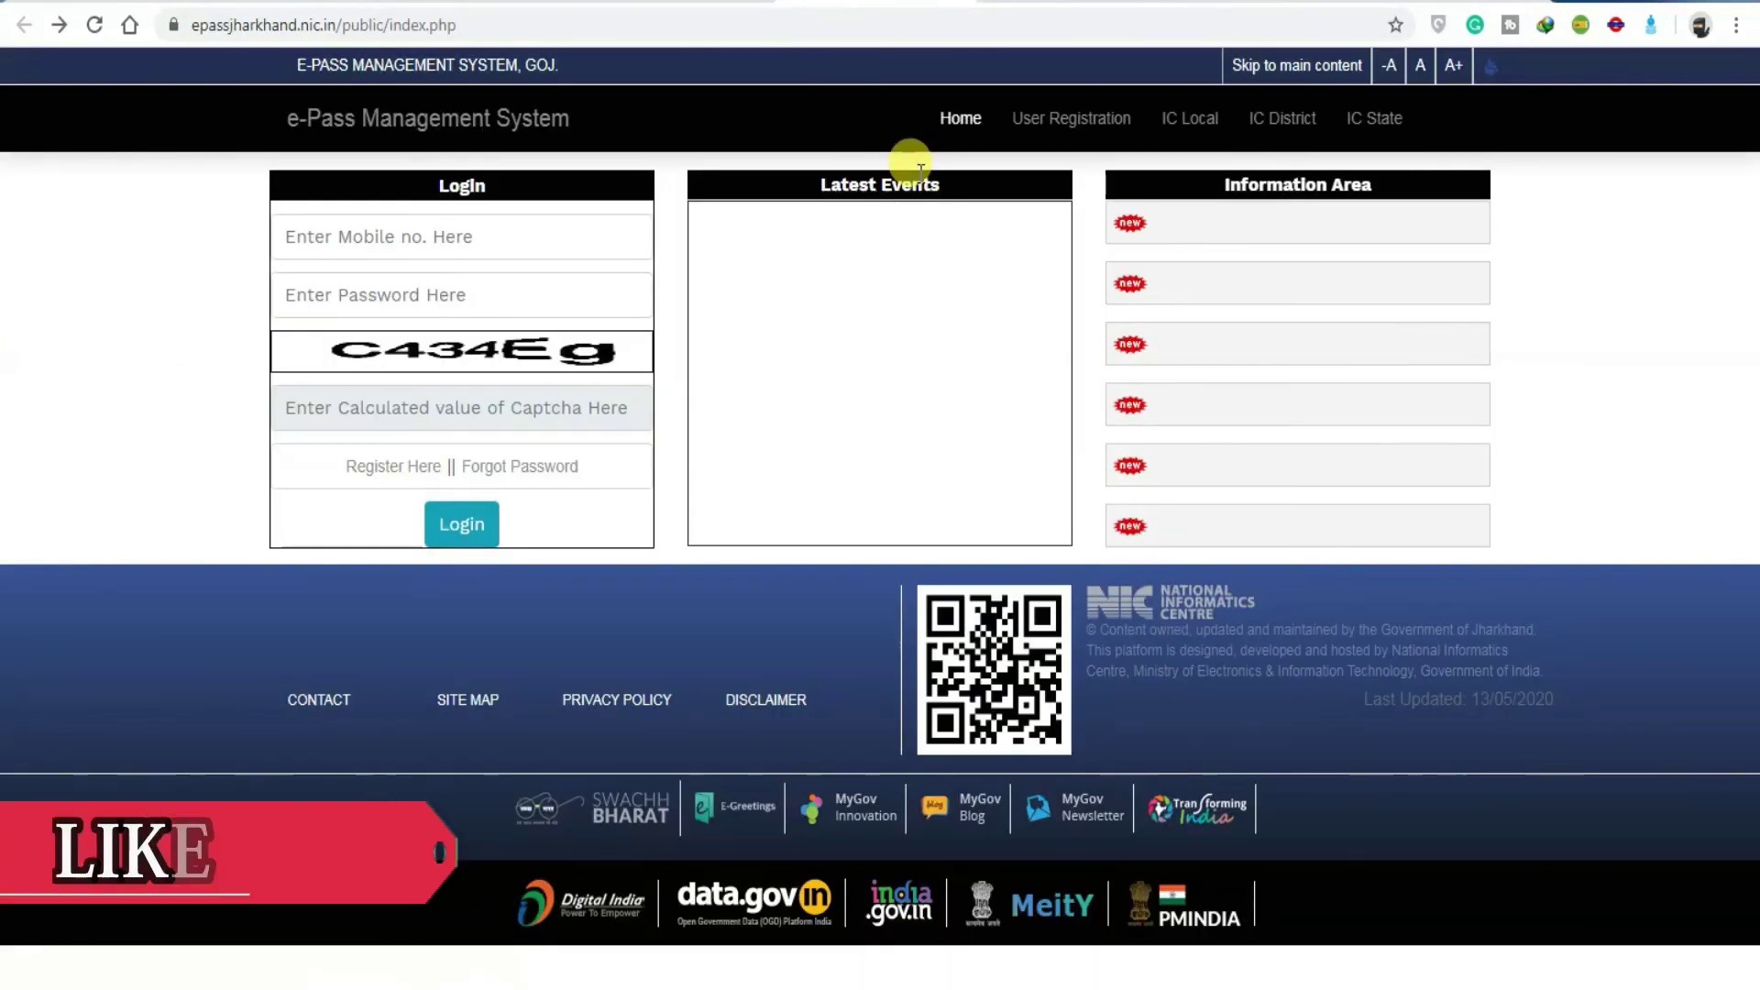